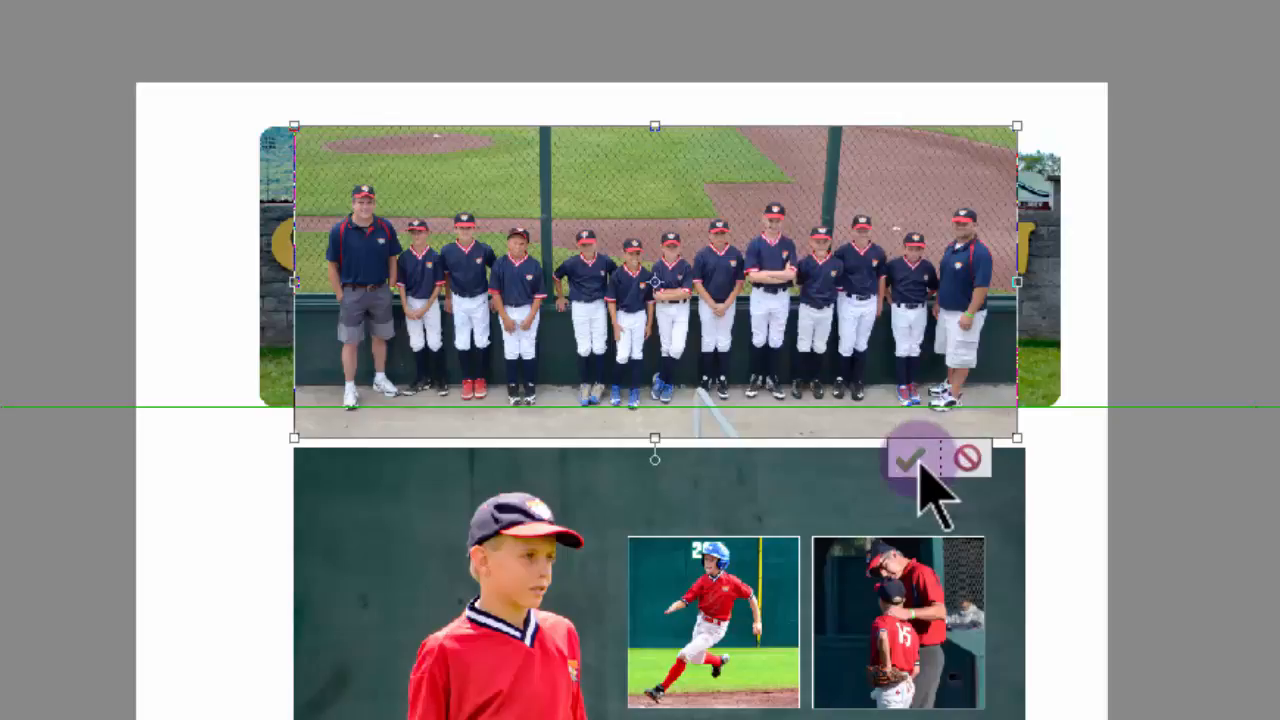
# Commit the resized team photo in navy shirts over the Cooperstown photo, above the main portrait
pyautogui.click(910, 455)
pyautogui.scroll(6, 955, 135)
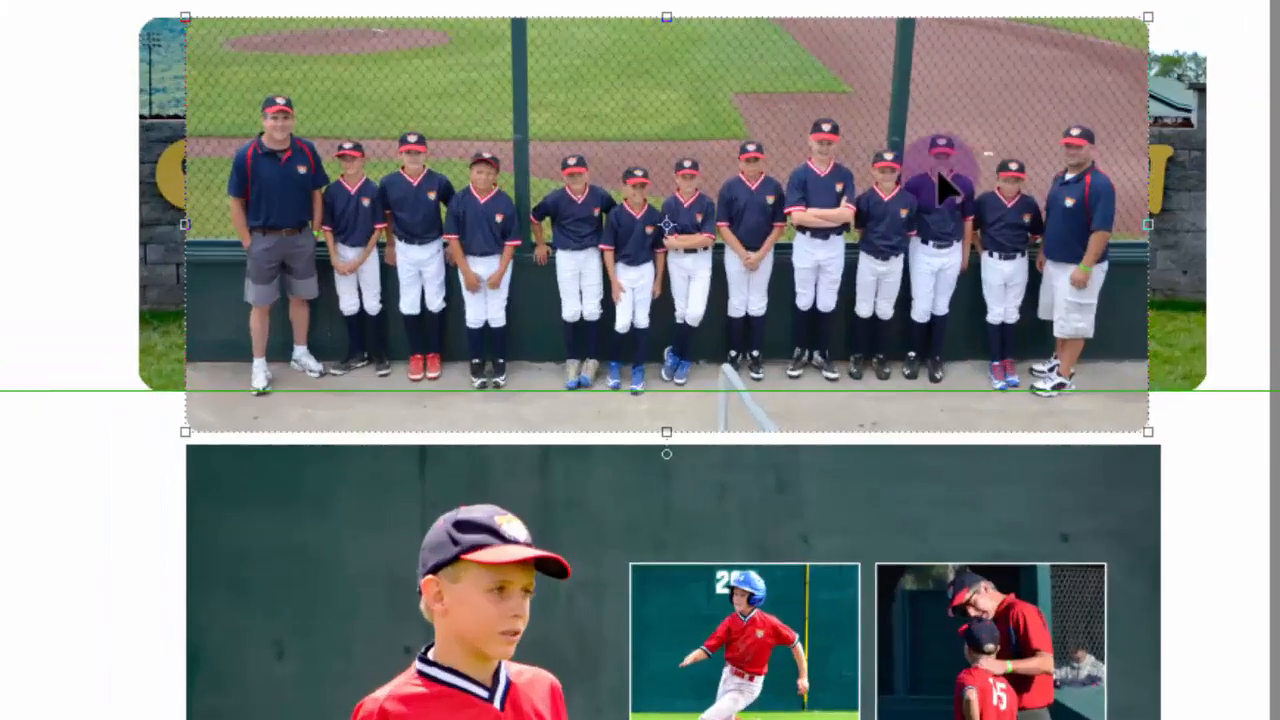
pyautogui.scroll(2, 872, 198)
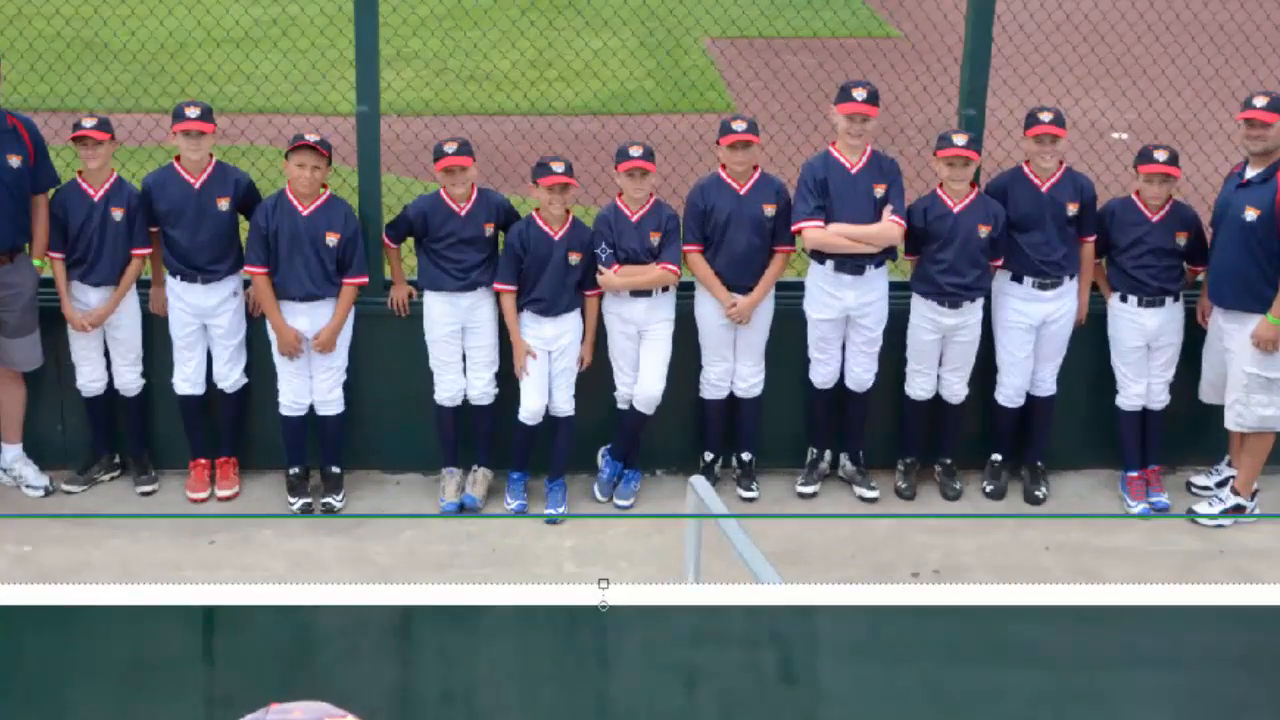
pyautogui.moveTo(603, 252); pyautogui.dragTo(880, 386)
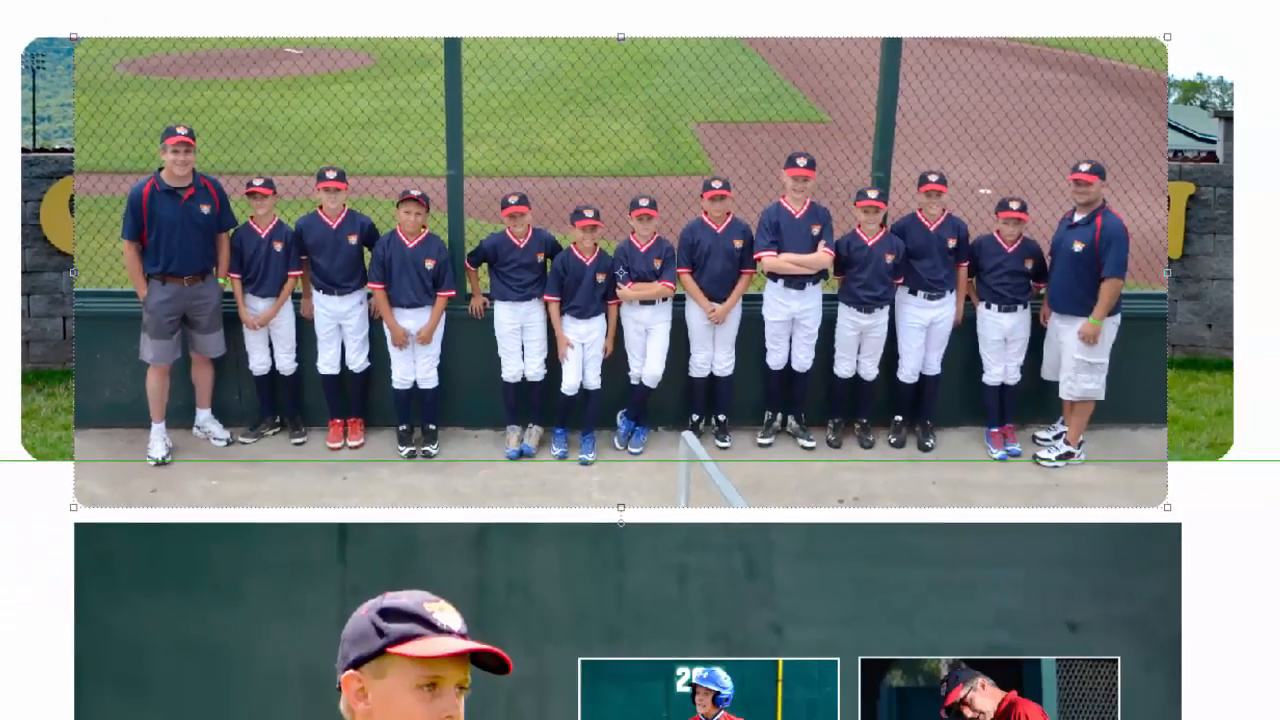
# Hide the navy-shirt team photo on Layer 6 and leave the Cooperstown sign photo shown in its place
pyautogui.press('Delete')
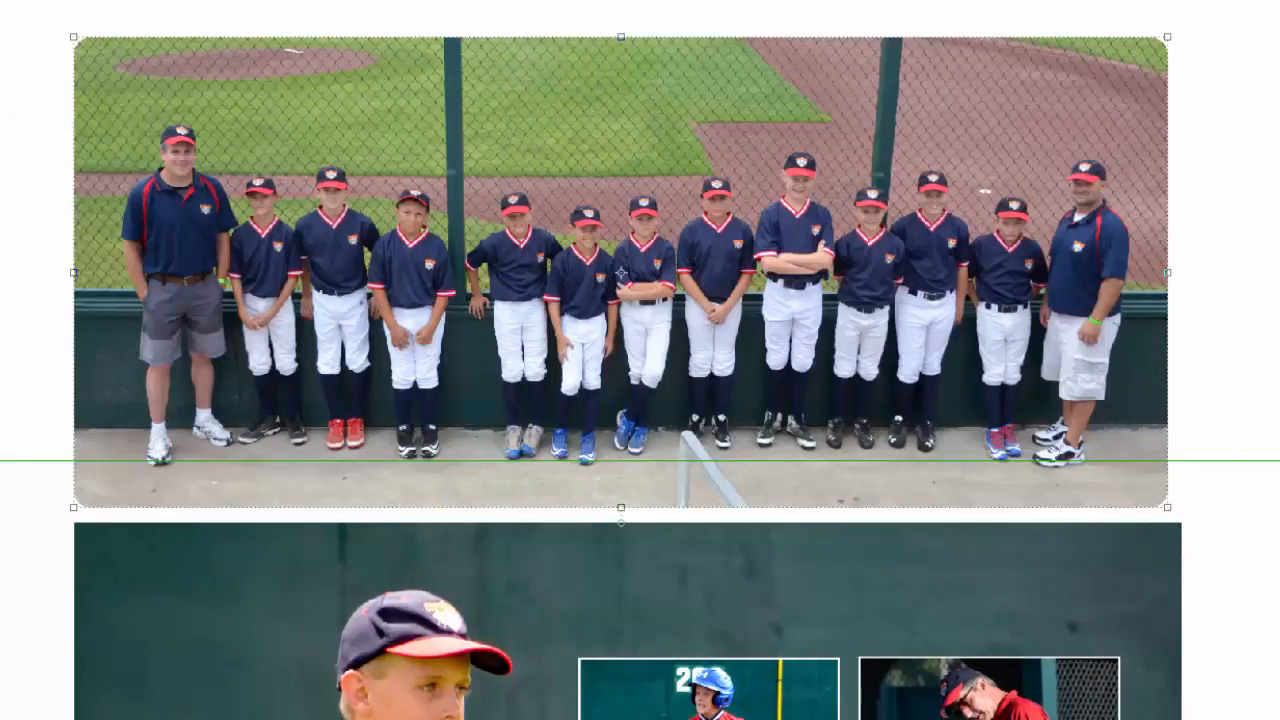
pyautogui.click(795, 448)
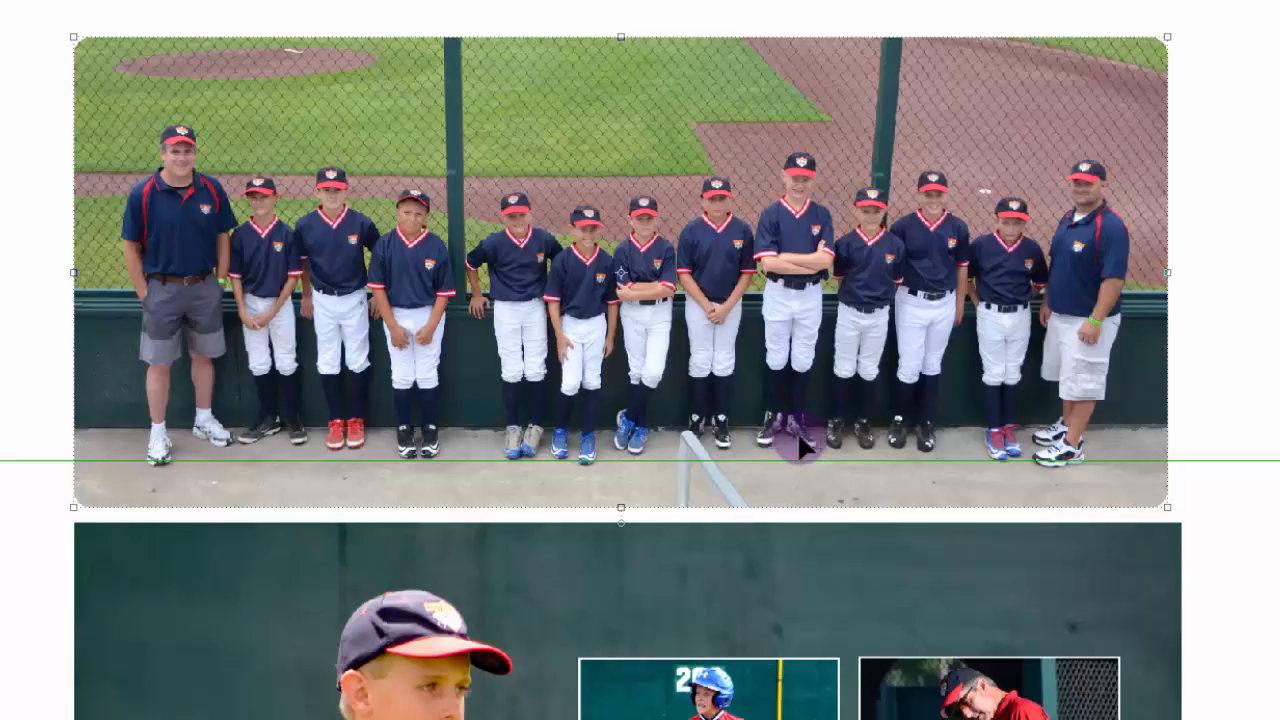
pyautogui.press('Delete')
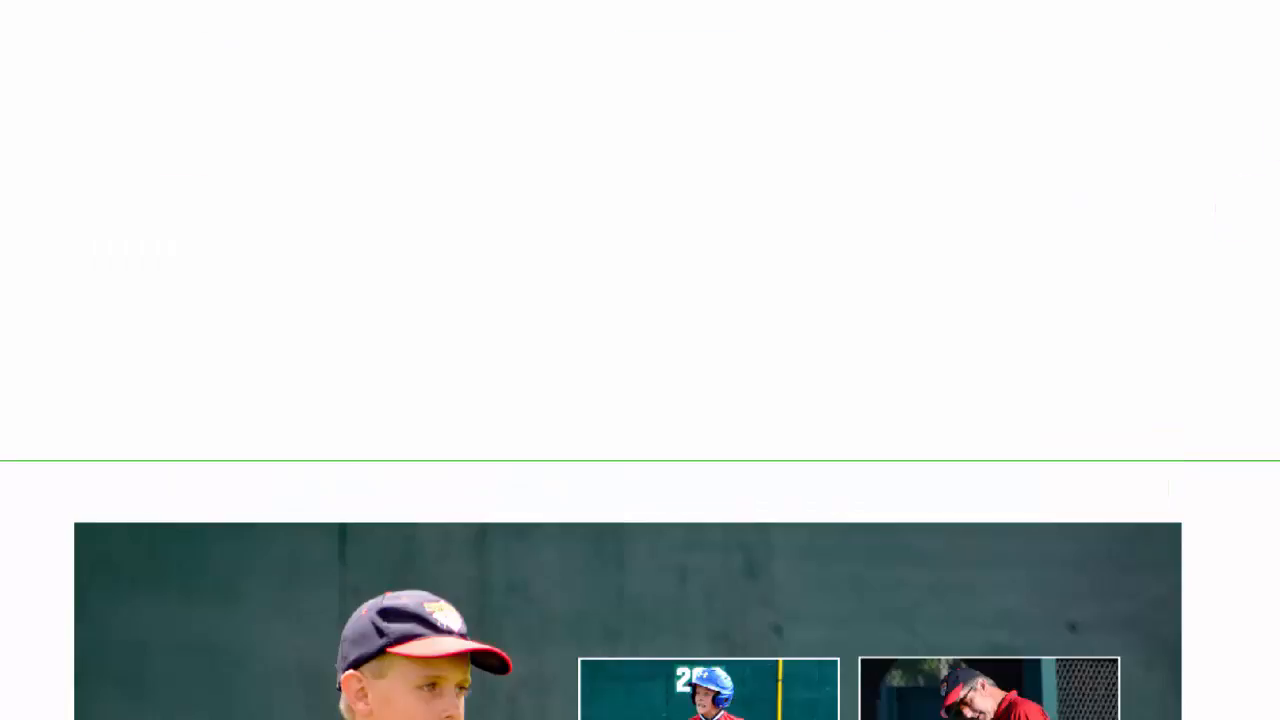
pyautogui.hotkey('ctrl', 'z')
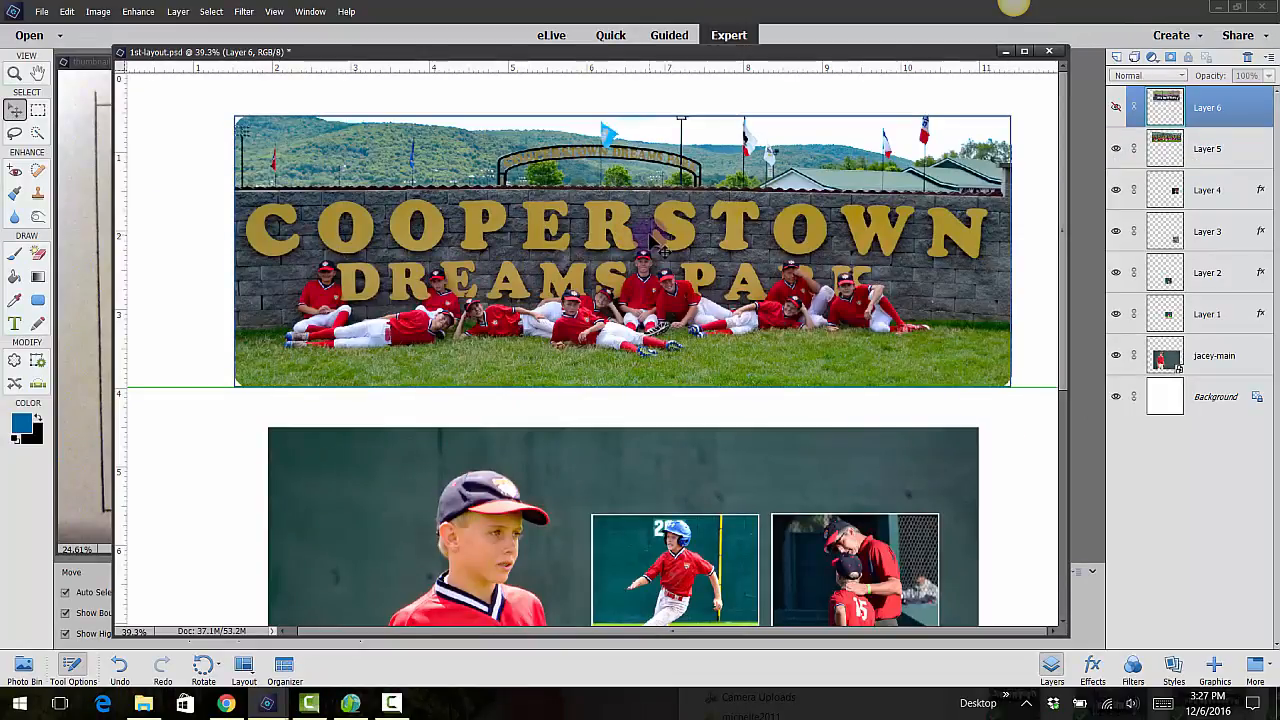
# Scale the Cooperstown photo on Layer 5 to about 9 inches wide, matching the picture below and resting on the guide, and save the layout
pyautogui.click(1198, 149)
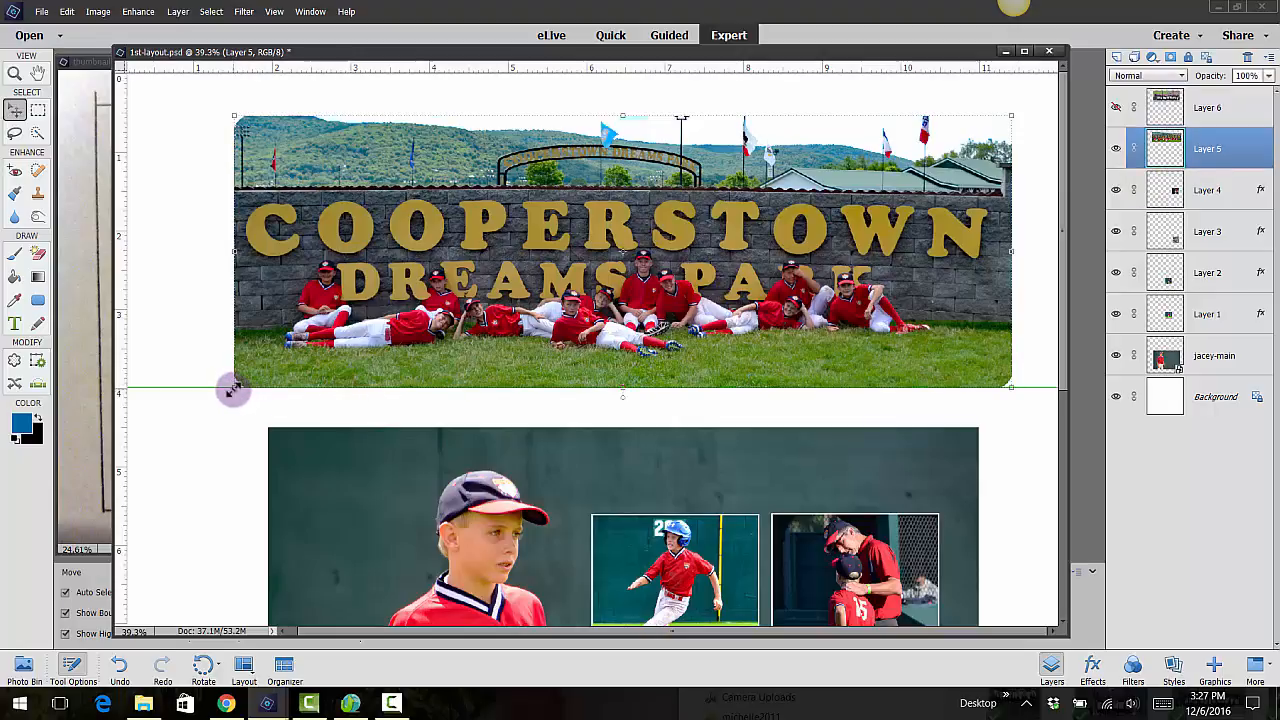
pyautogui.moveTo(232, 388); pyautogui.dragTo(278, 369)
pyautogui.moveTo(796, 222); pyautogui.dragTo(770, 252)
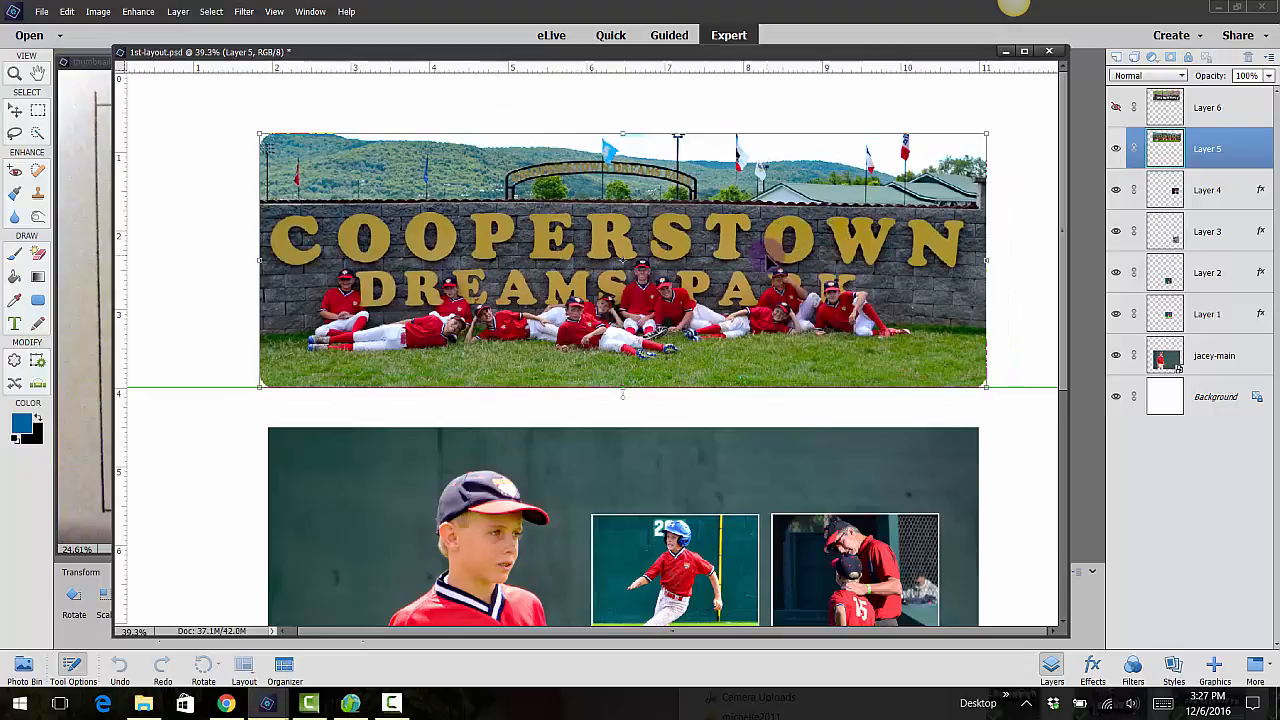
pyautogui.moveTo(260, 386); pyautogui.dragTo(266, 381)
pyautogui.moveTo(789, 242); pyautogui.dragTo(788, 246)
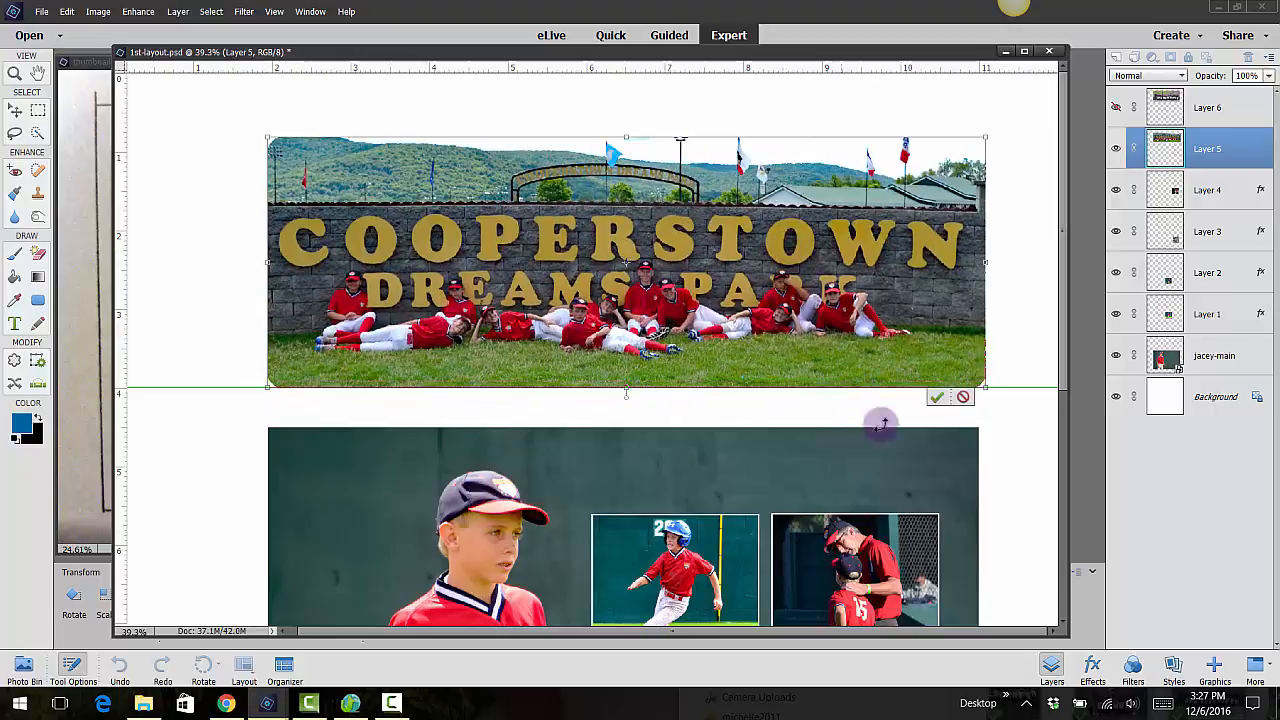
pyautogui.click(937, 397)
pyautogui.hotkey('ctrl', '0')
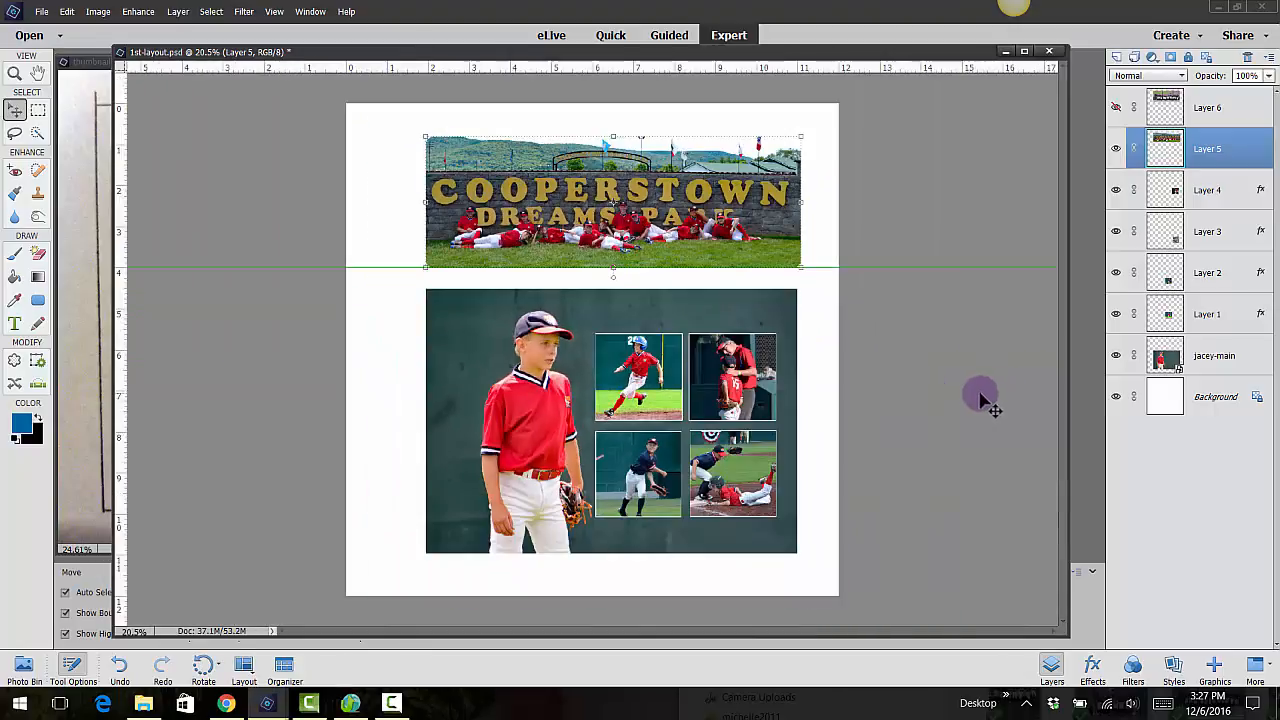
pyautogui.scroll(-1, 980, 397)
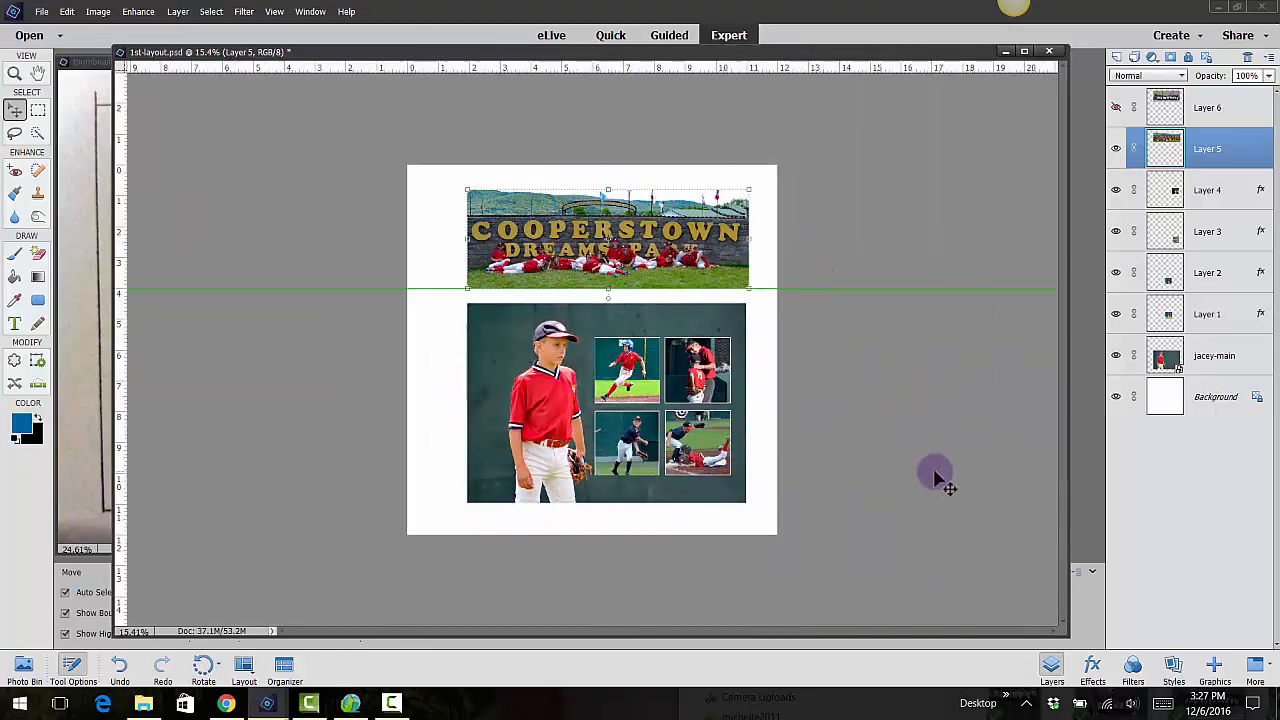
pyautogui.scroll(1, 911, 323)
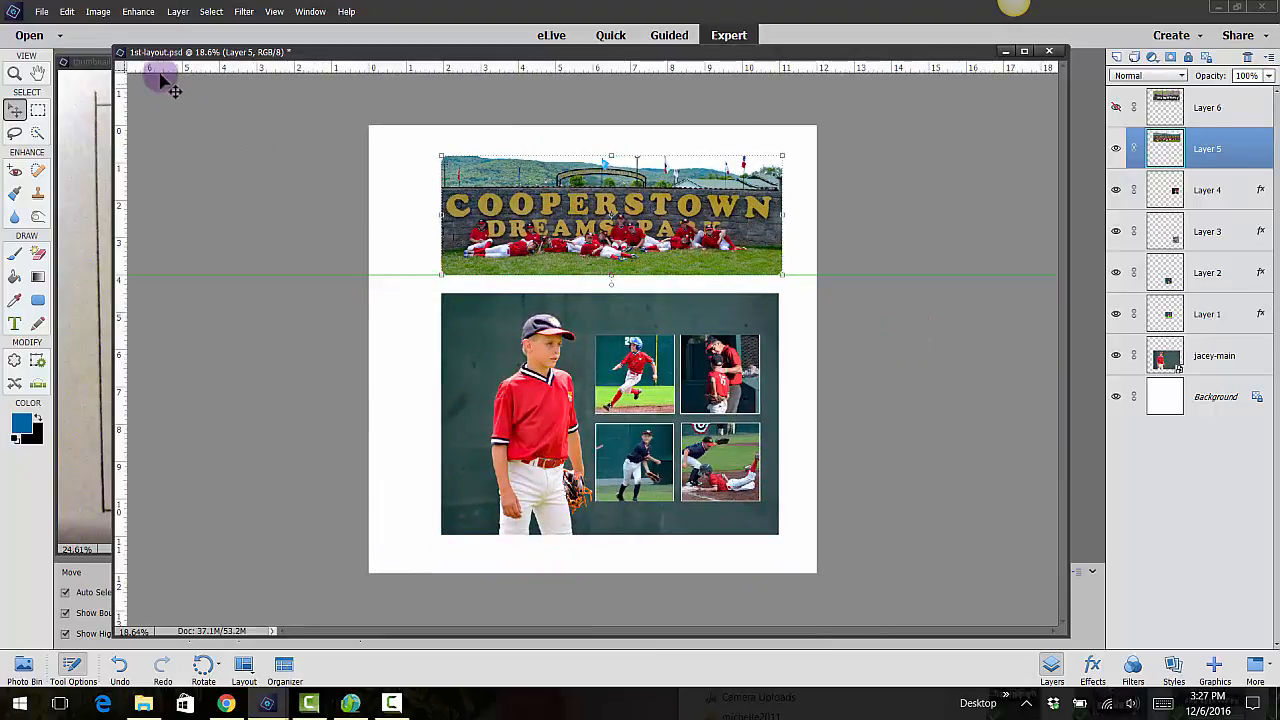
pyautogui.hotkey('ctrl', 's')
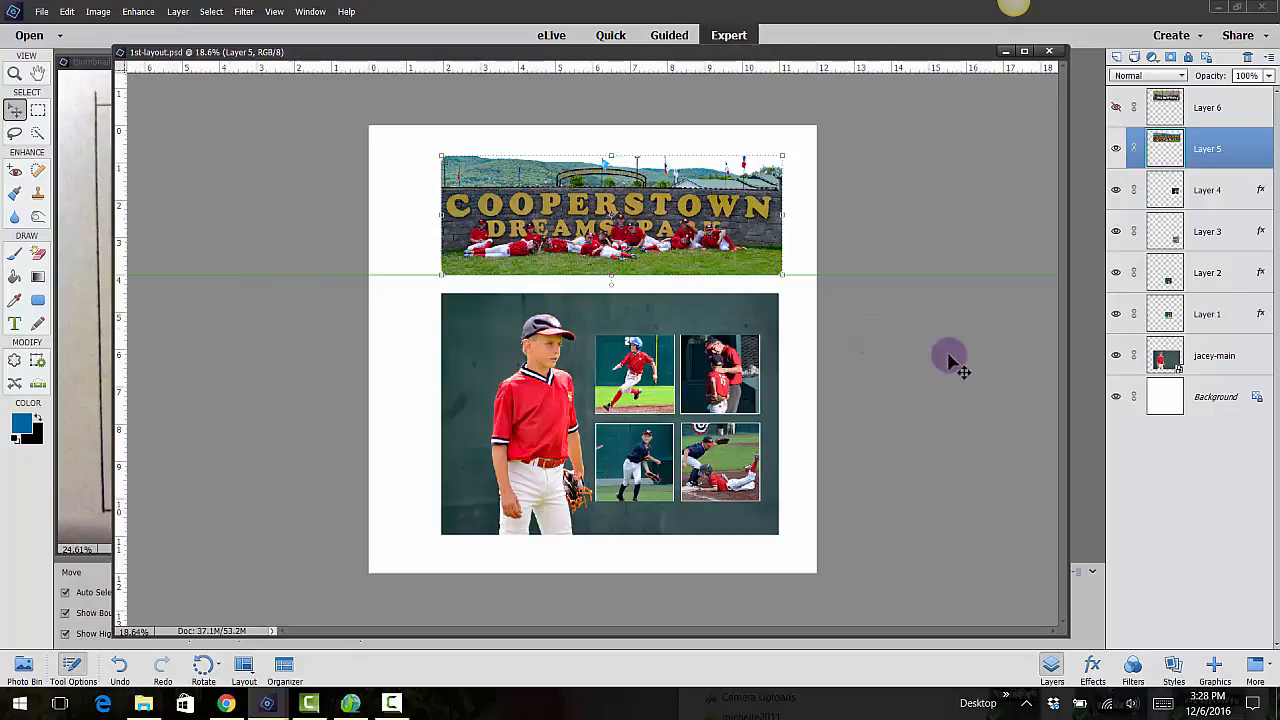
# Fill the Background layer with the red f01d3a sampled from the boy's jersey
pyautogui.click(1197, 400)
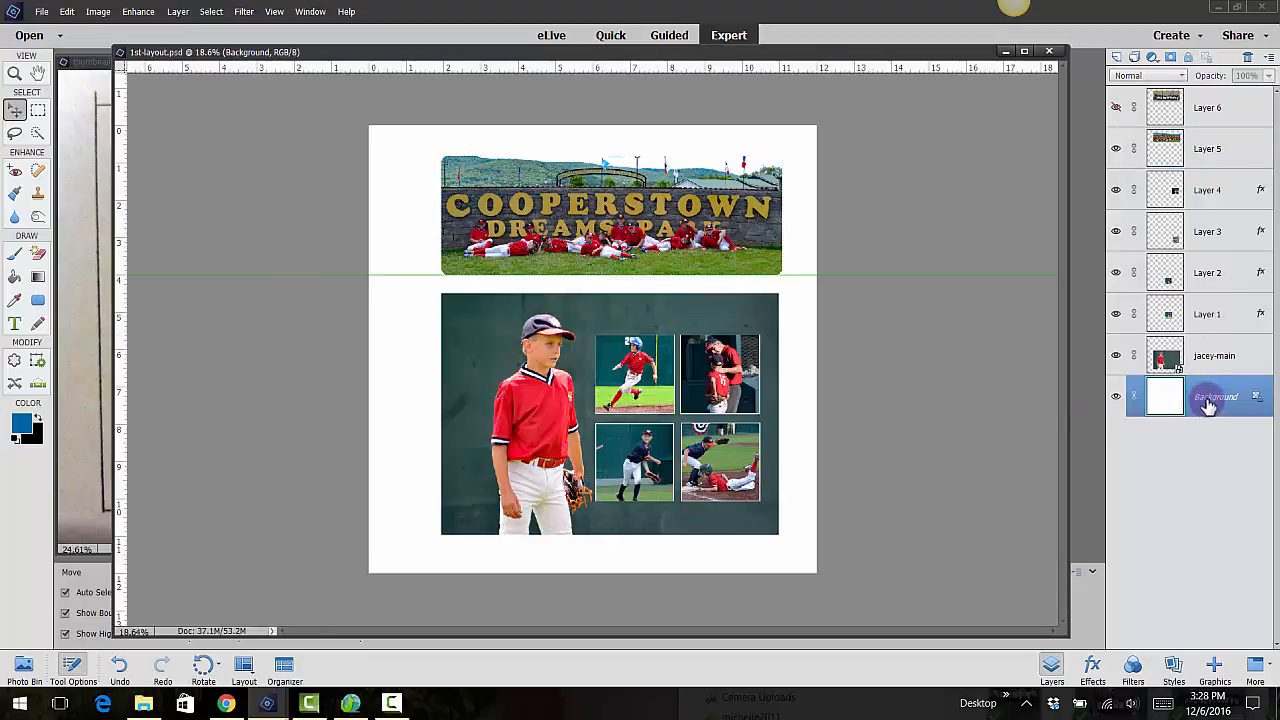
pyautogui.click(14, 278)
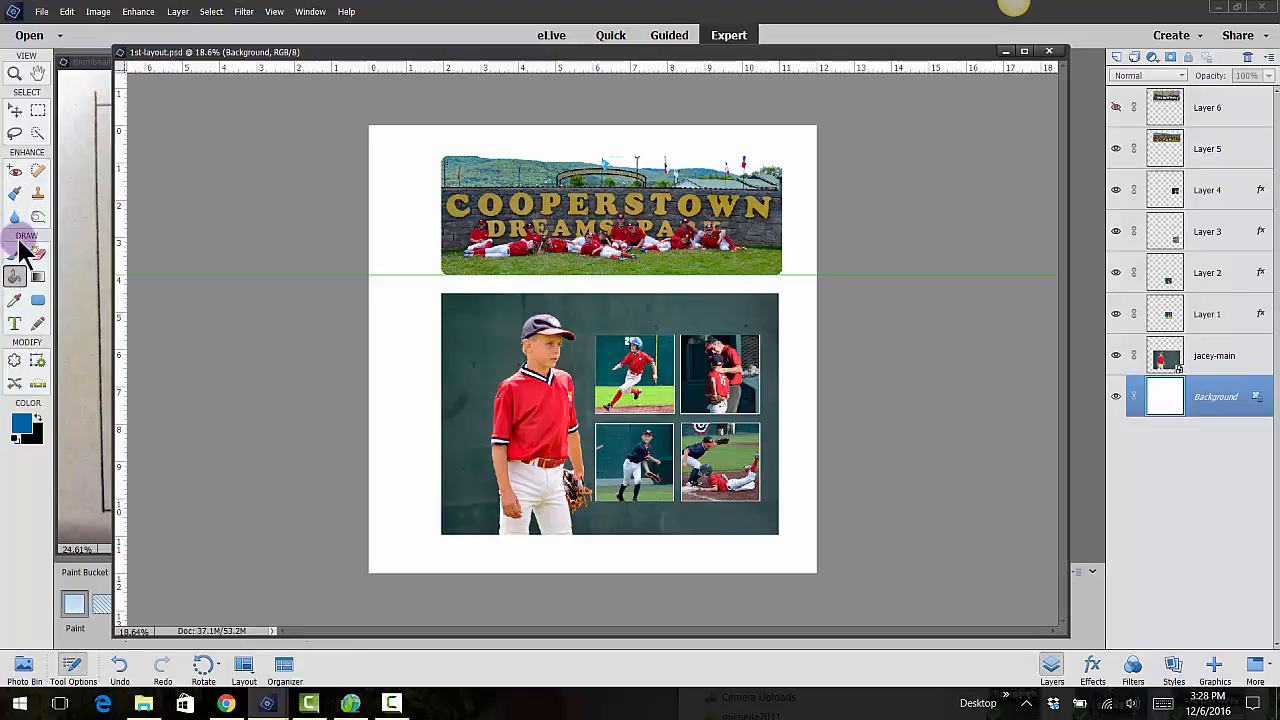
pyautogui.click(22, 428)
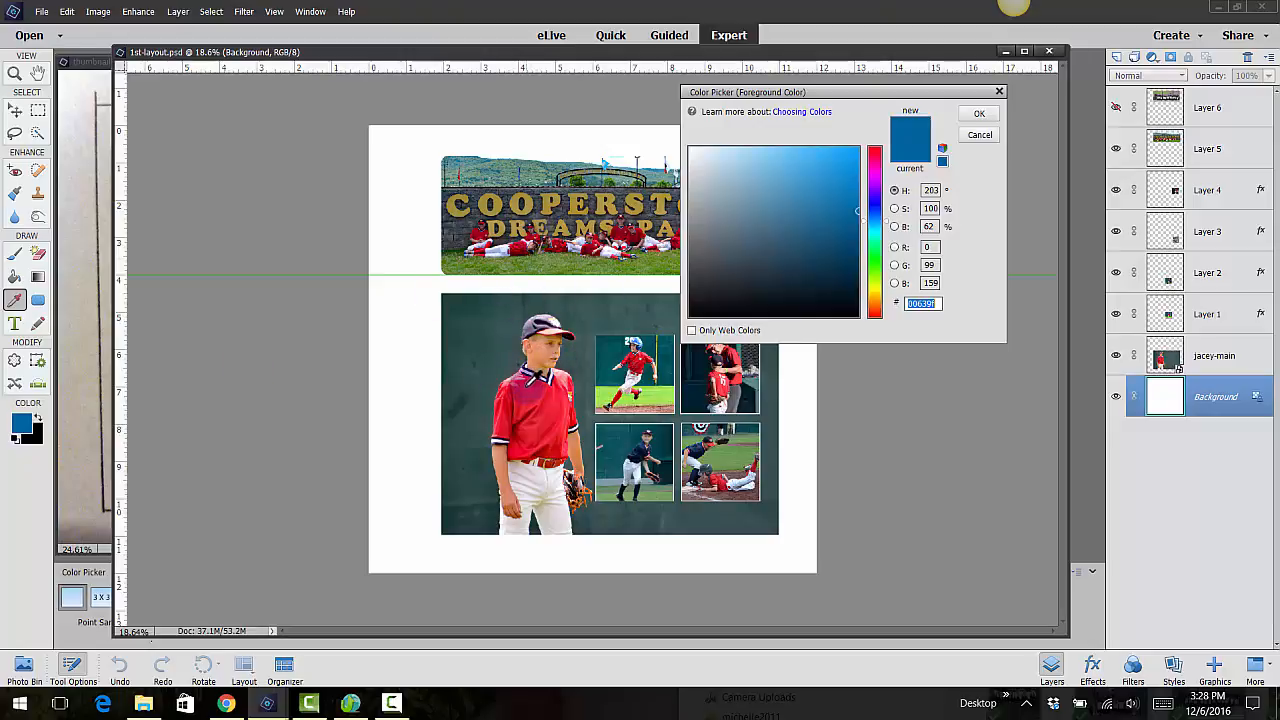
pyautogui.click(526, 385)
pyautogui.click(979, 113)
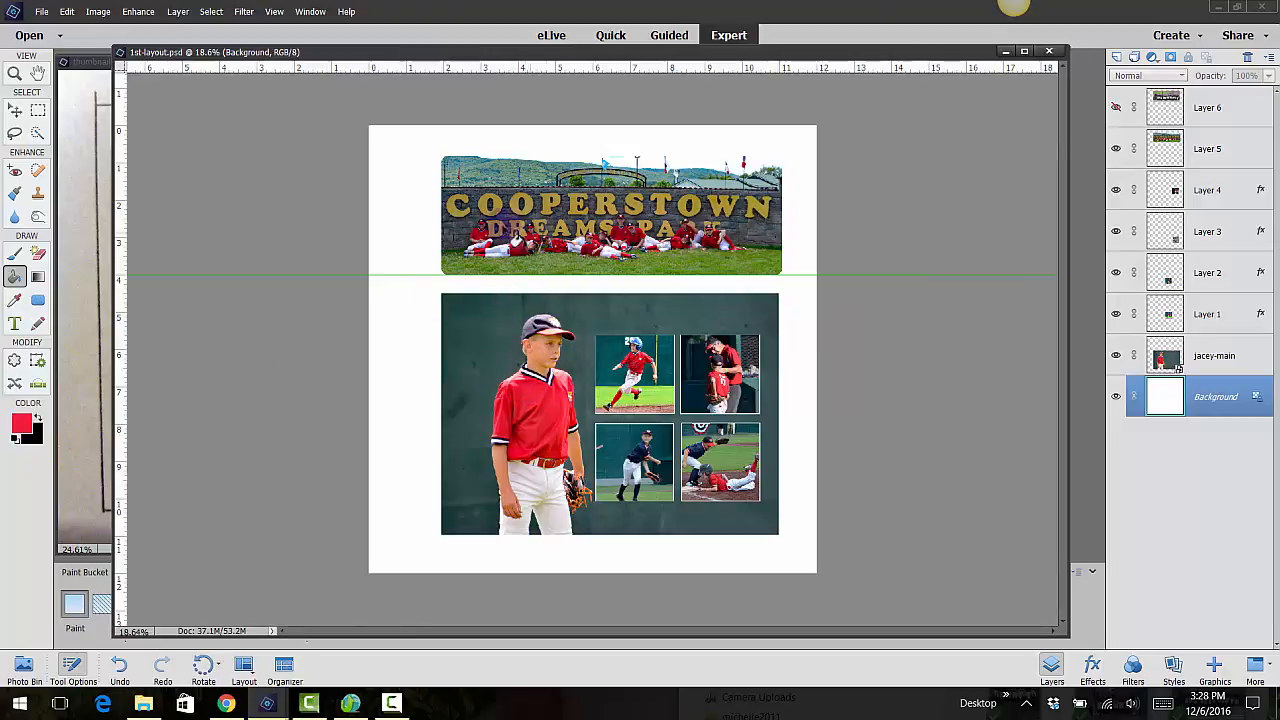
pyautogui.click(397, 191)
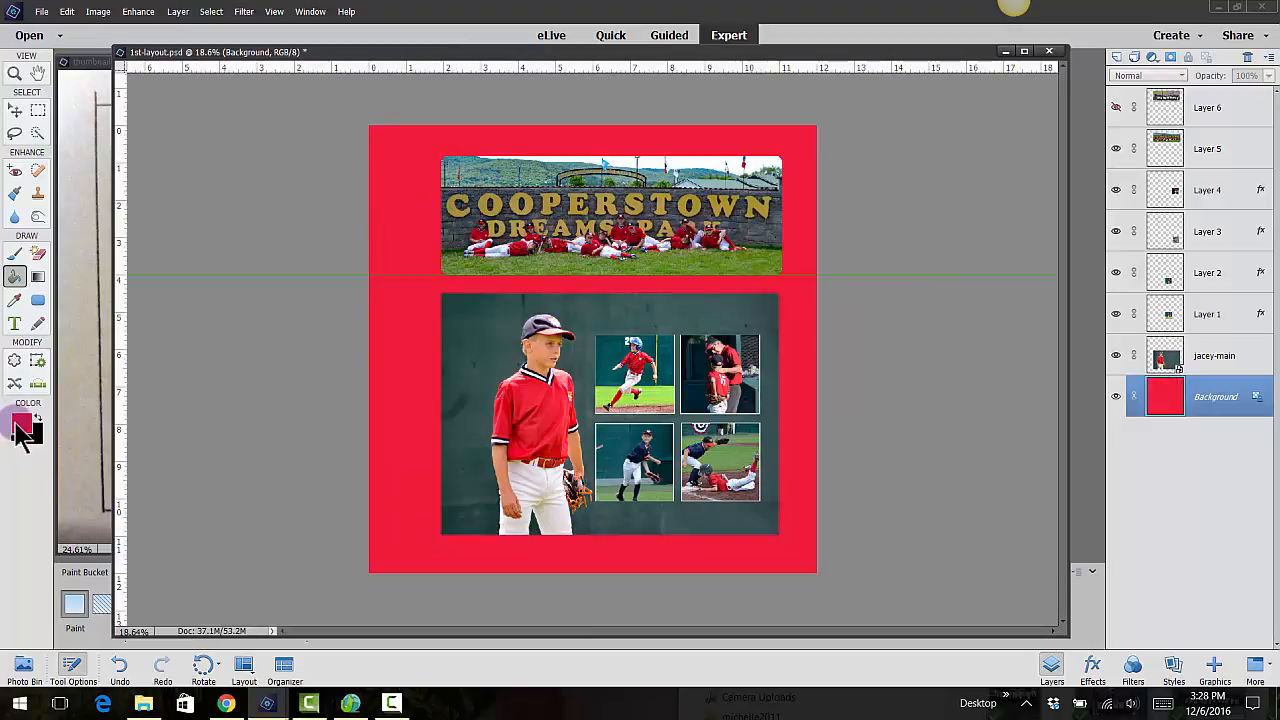
# Fill the Background layer with the dark green 26443f sampled from the wall behind the boy
pyautogui.click(22, 422)
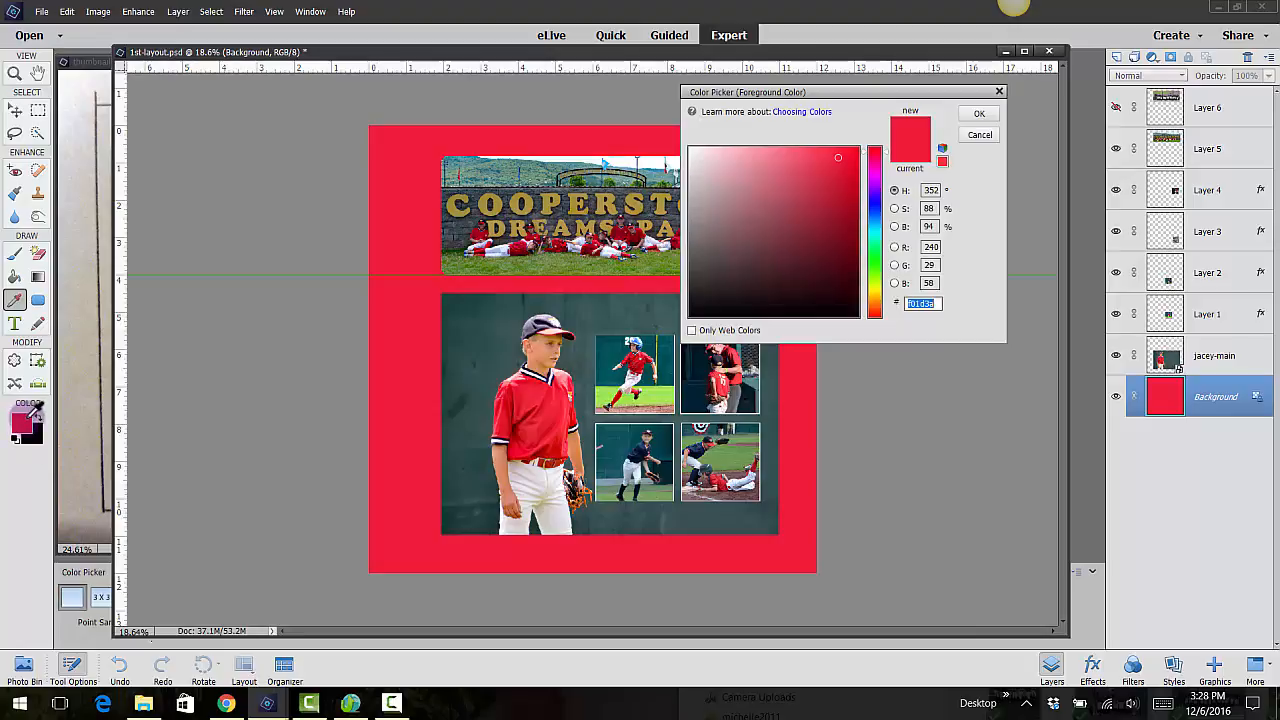
pyautogui.click(567, 298)
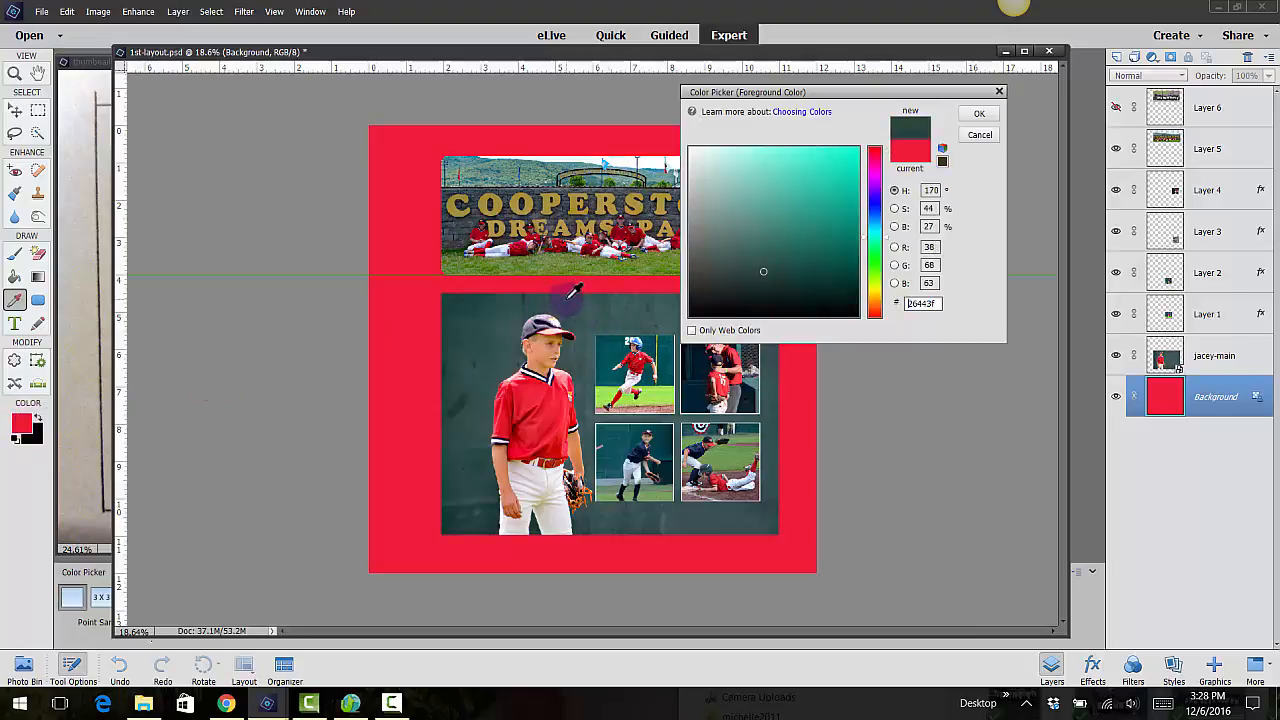
pyautogui.click(990, 108)
pyautogui.press('k')
pyautogui.click(406, 230)
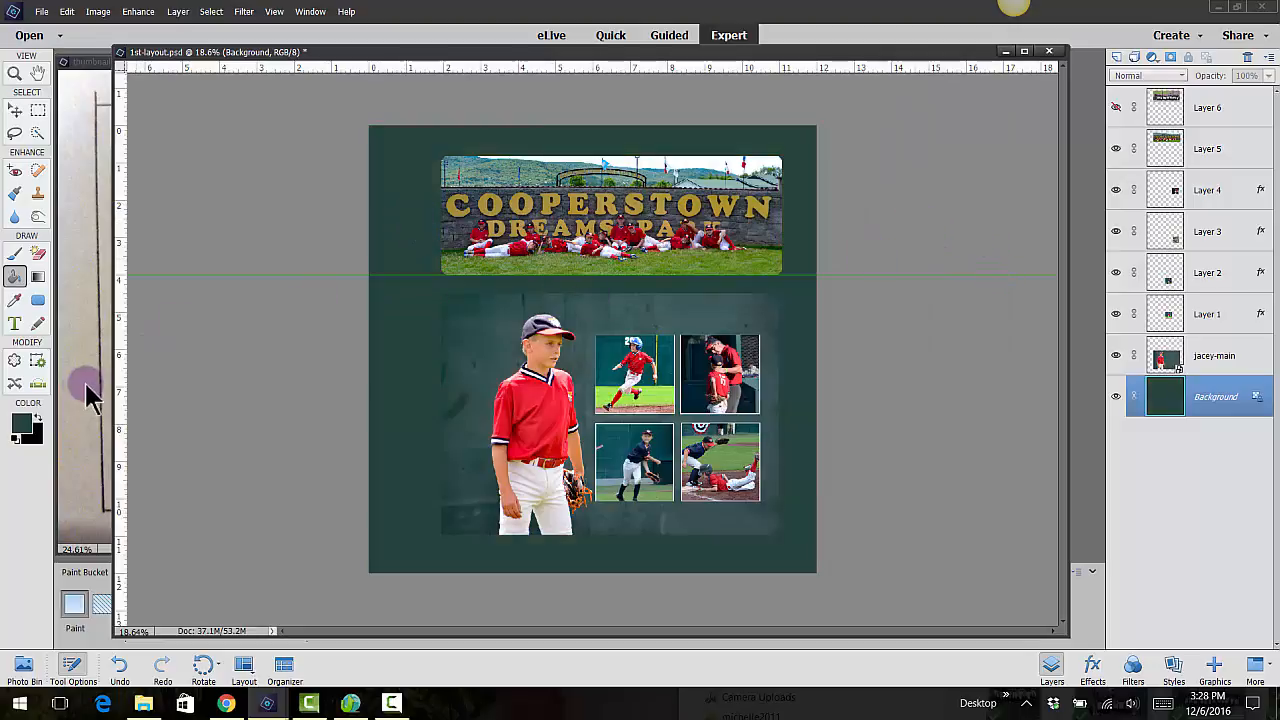
# Choose the lighter, muted green 6d948d as the foreground color and fill the Background layer with it
pyautogui.click(21, 425)
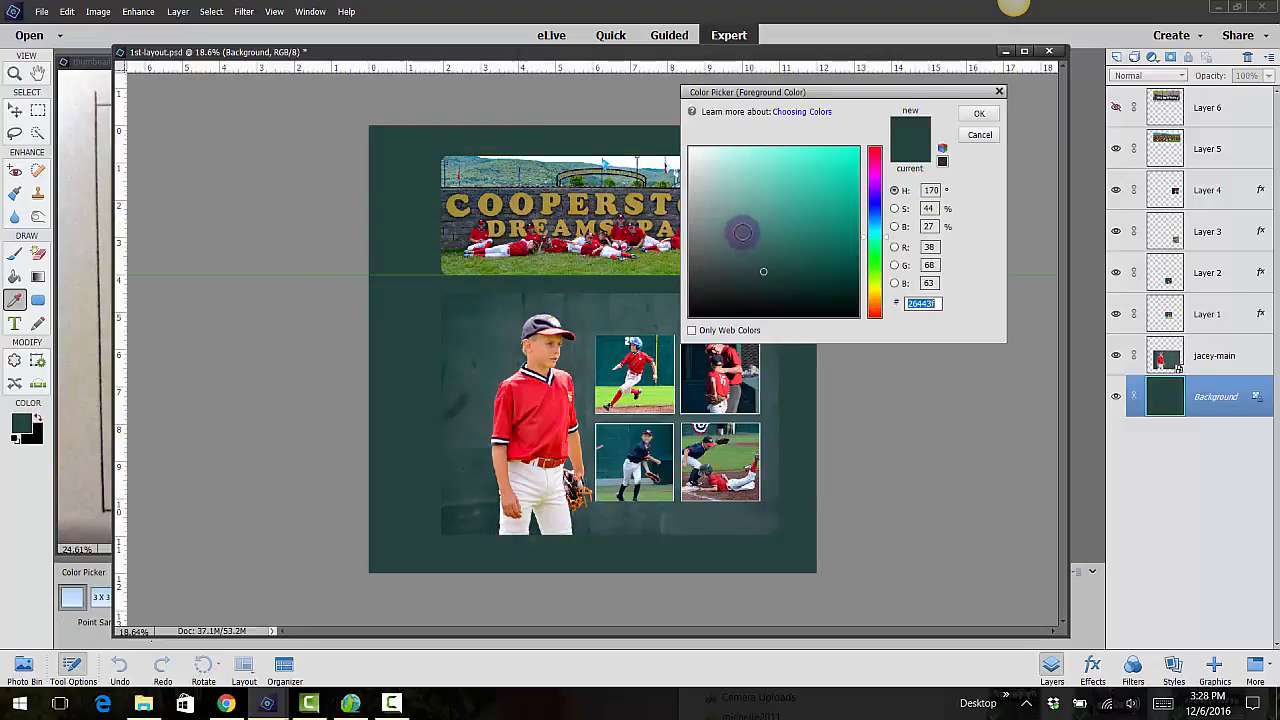
pyautogui.click(734, 219)
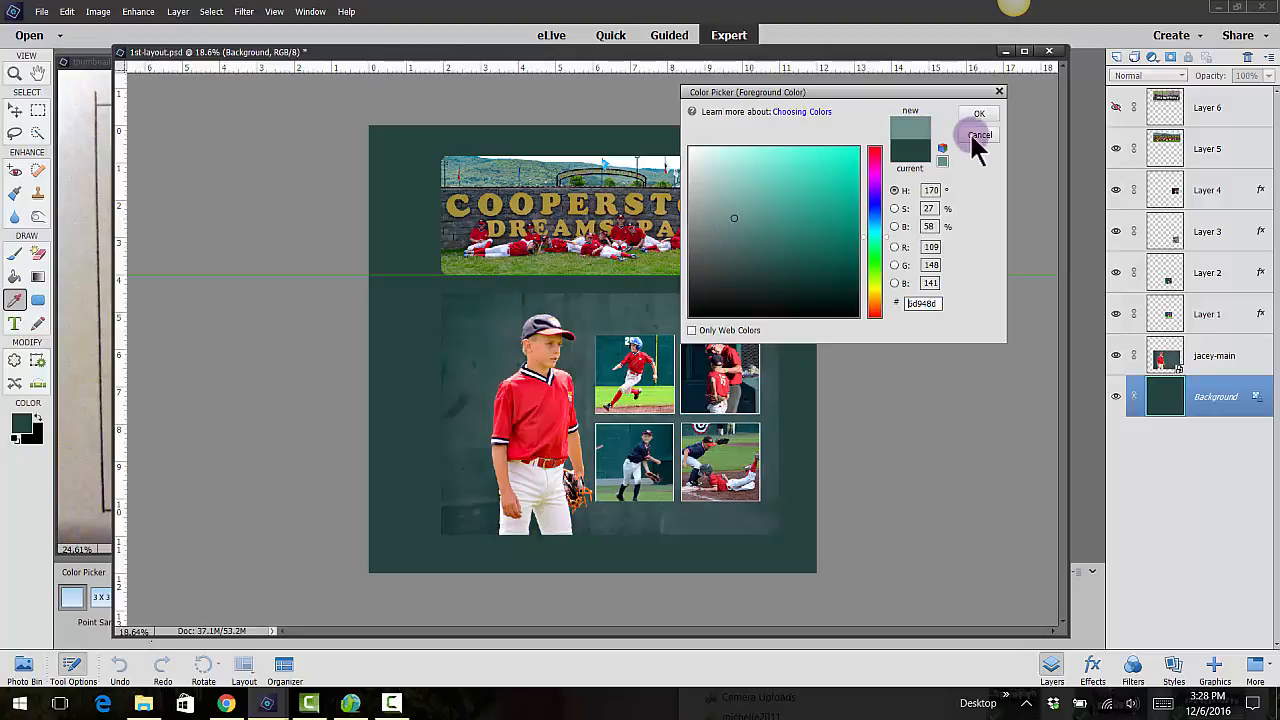
pyautogui.click(976, 113)
pyautogui.press('k')
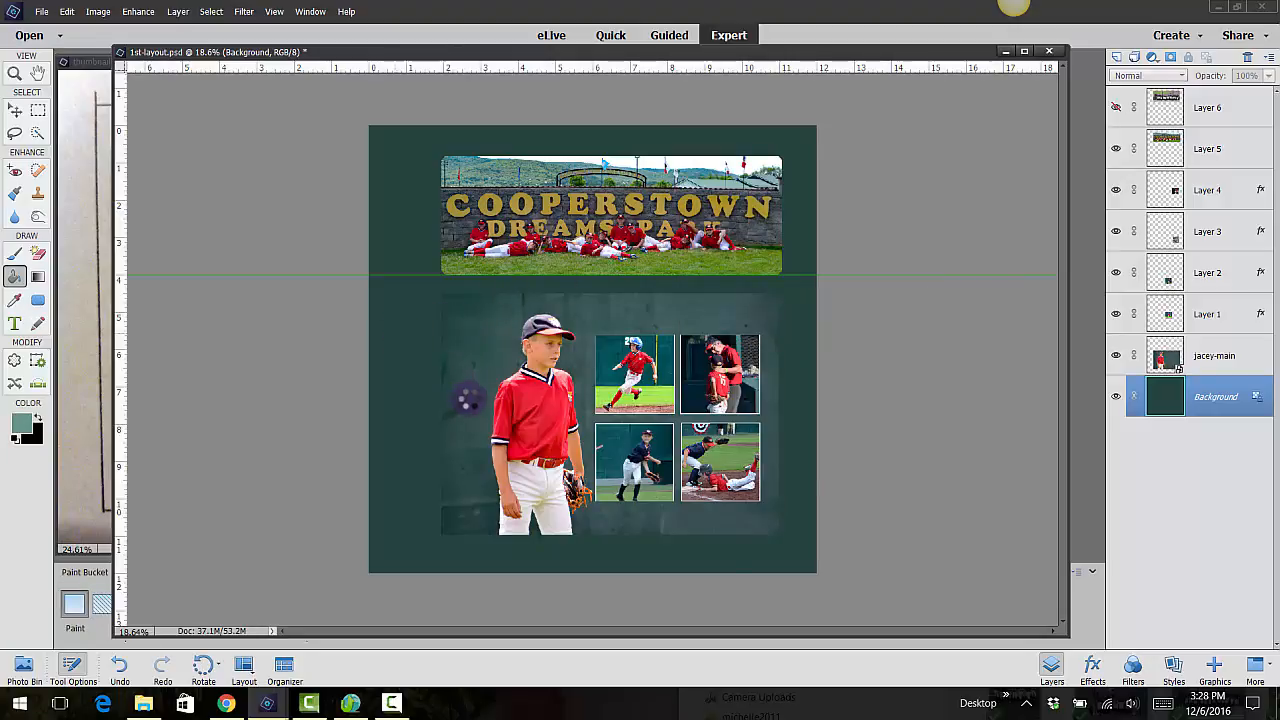
pyautogui.click(460, 396)
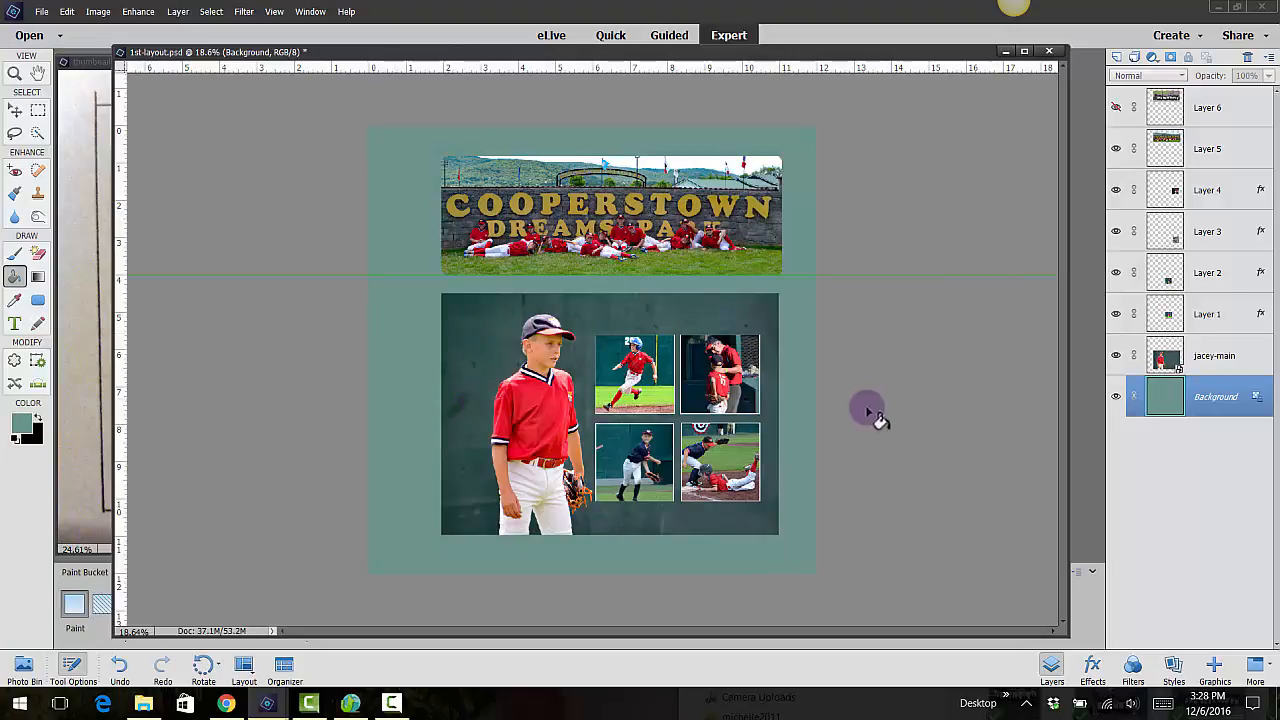
# Sample the navy from a player's shirt in the small photos, adjust it to 132b5c, and fill the Background layer with it
pyautogui.click(21, 424)
pyautogui.click(482, 326)
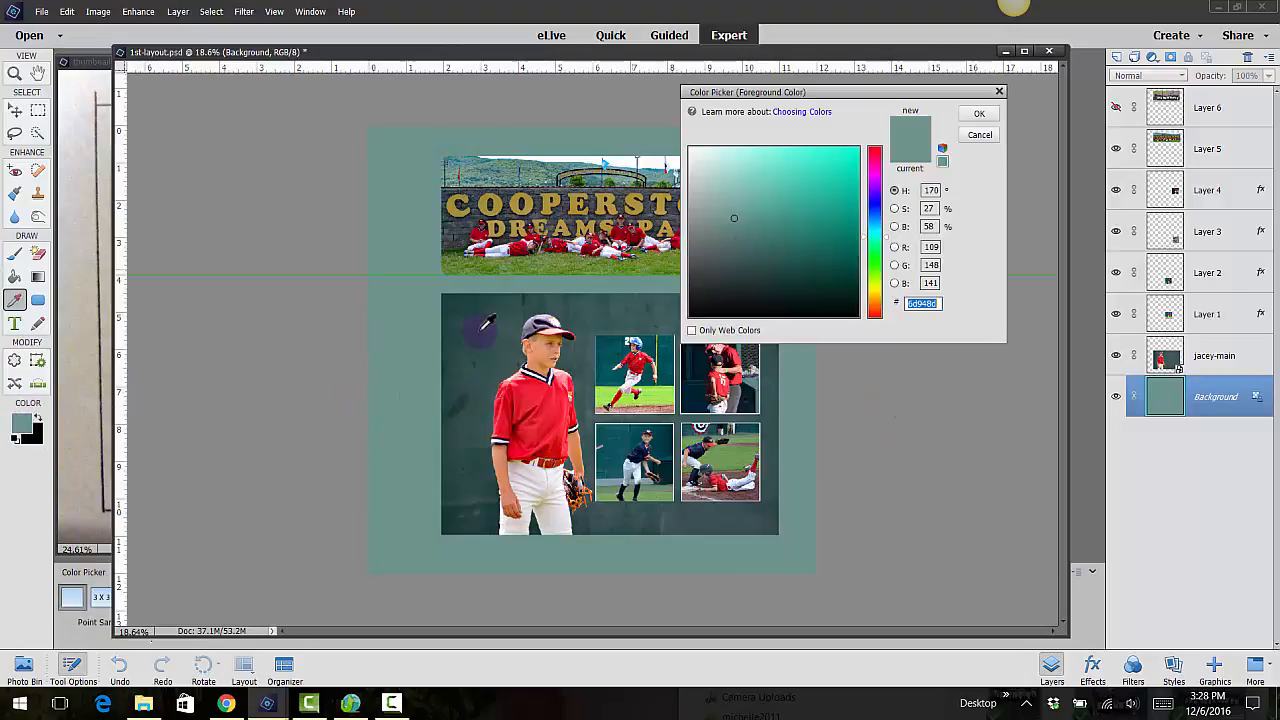
pyautogui.click(467, 399)
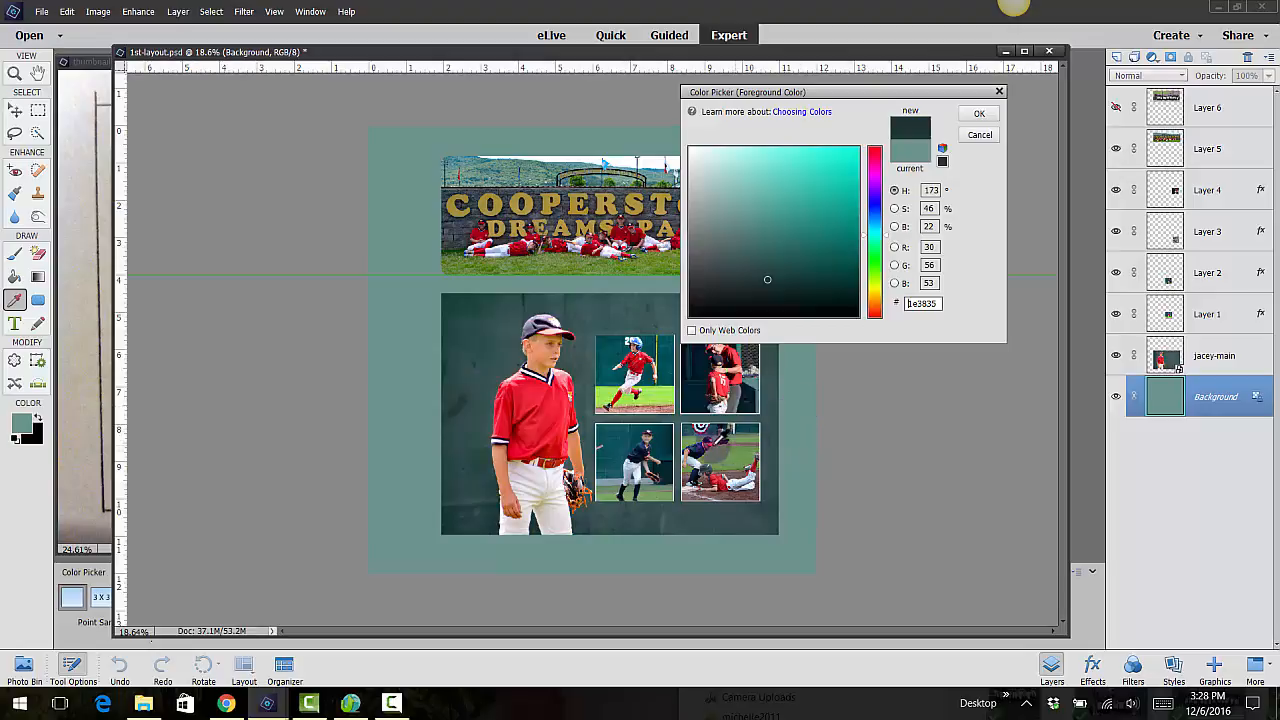
pyautogui.click(710, 440)
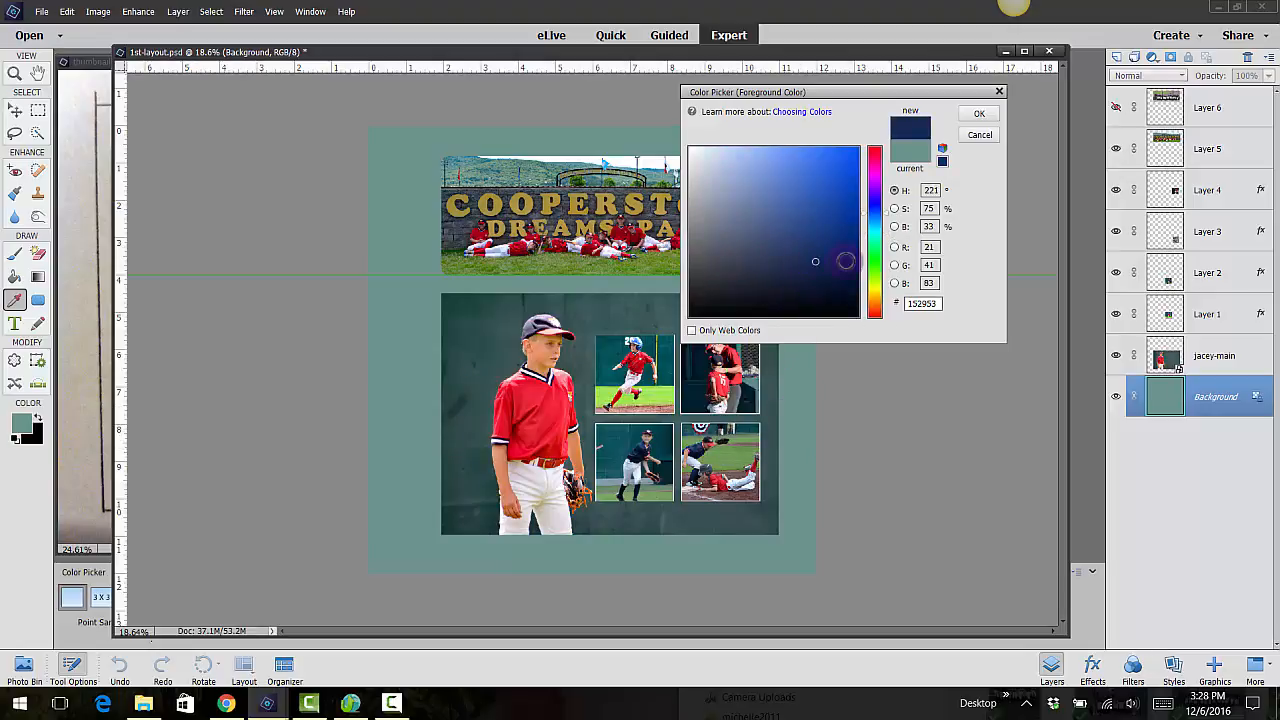
pyautogui.click(841, 260)
pyautogui.click(980, 114)
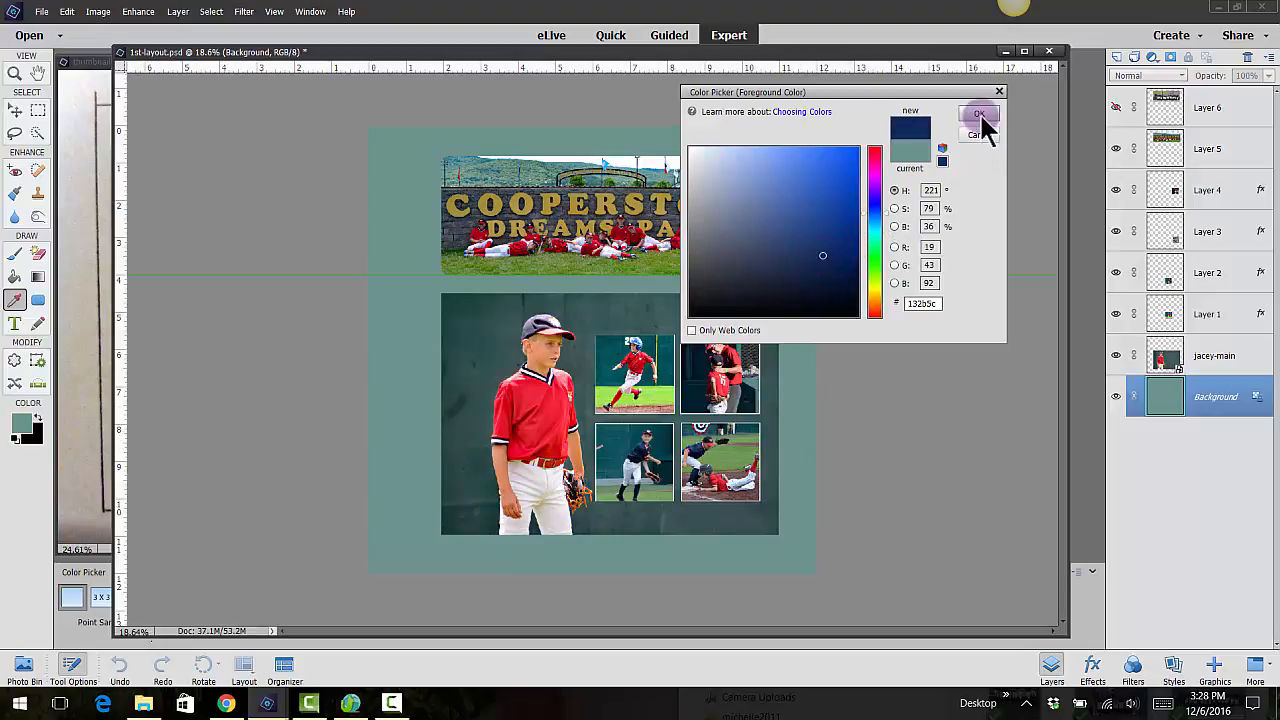
pyautogui.press('k')
pyautogui.click(399, 380)
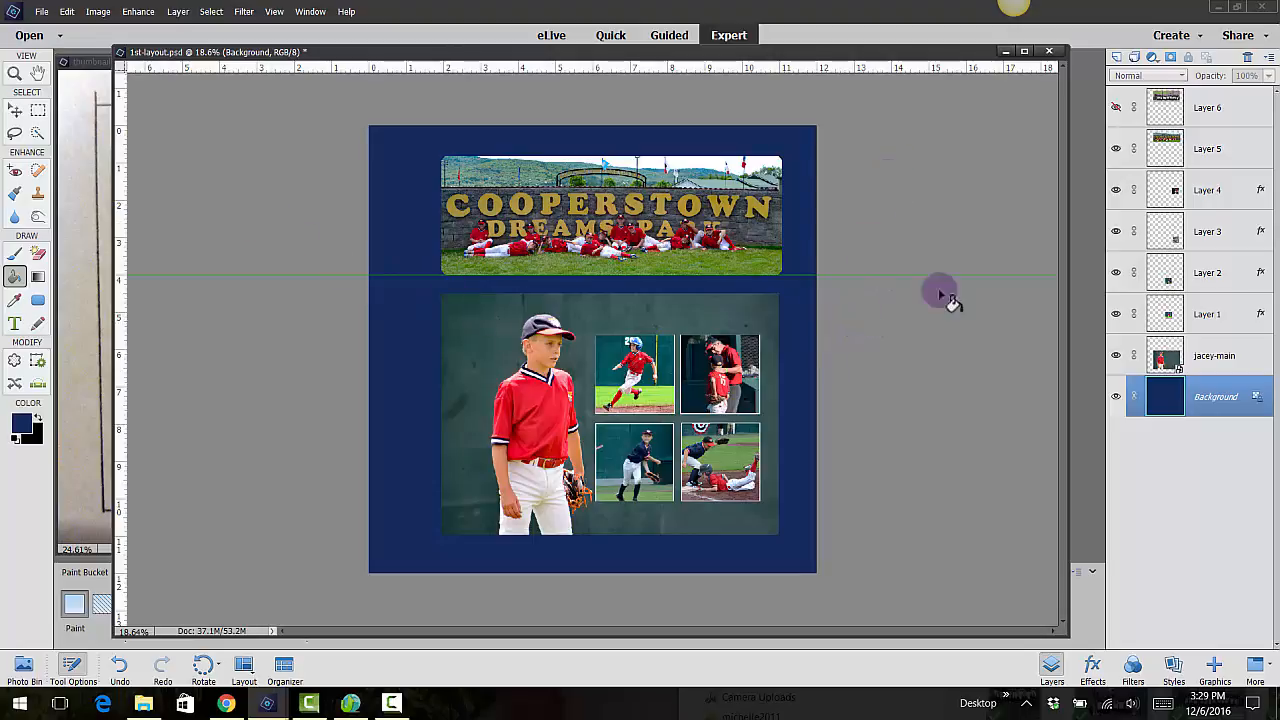
# Select Layer 6, activate the Horizontal Type tool, make its options fully visible, and set the text color to white
pyautogui.click(1225, 108)
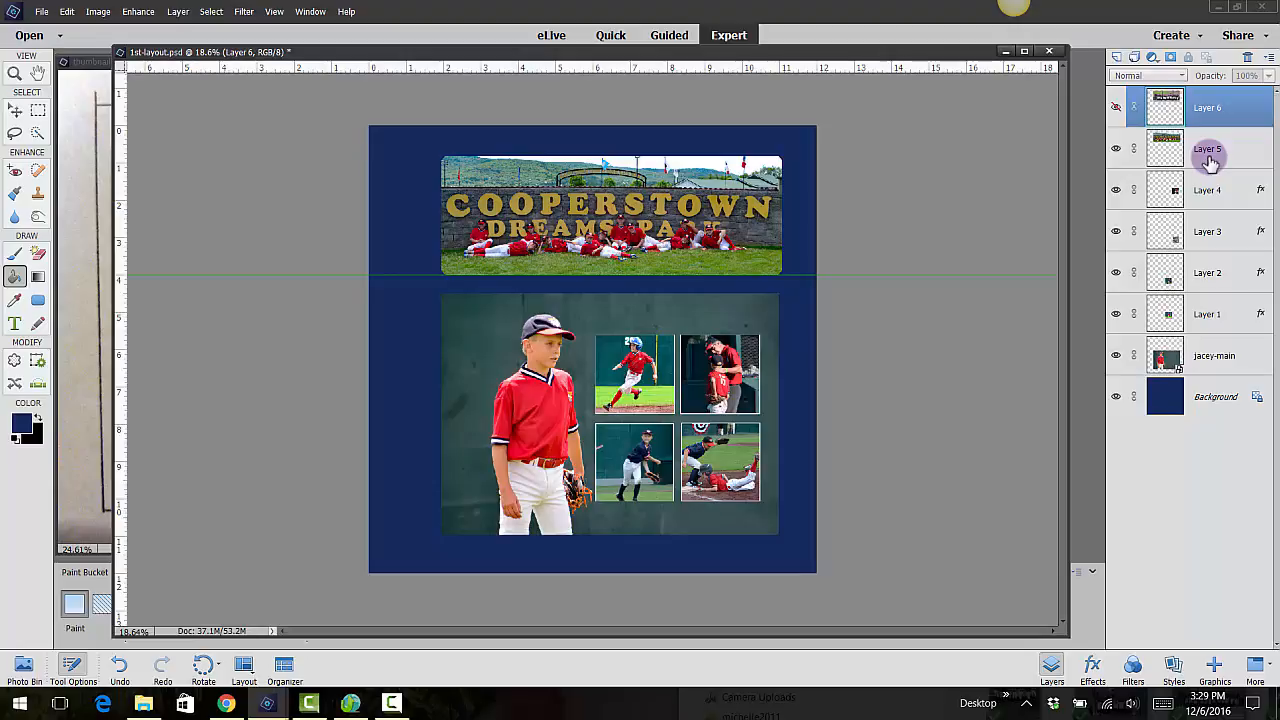
pyautogui.click(14, 323)
pyautogui.moveTo(324, 634); pyautogui.dragTo(289, 528)
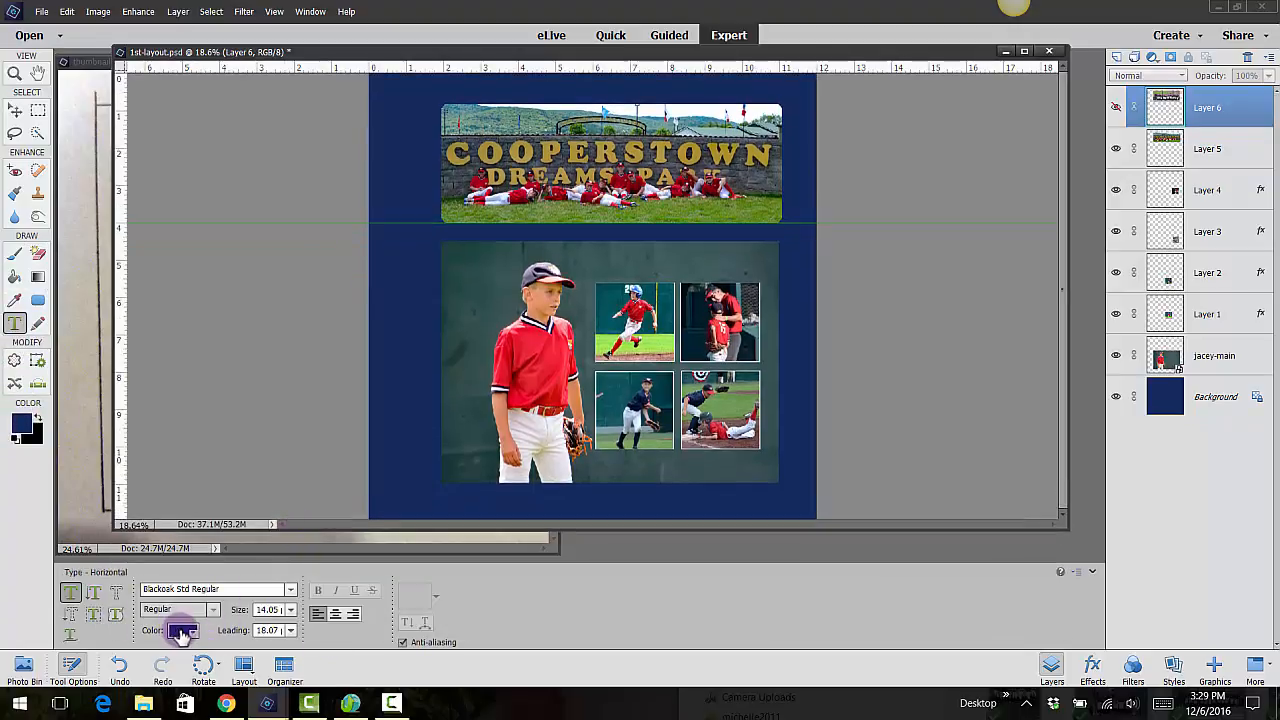
pyautogui.click(182, 630)
pyautogui.click(229, 504)
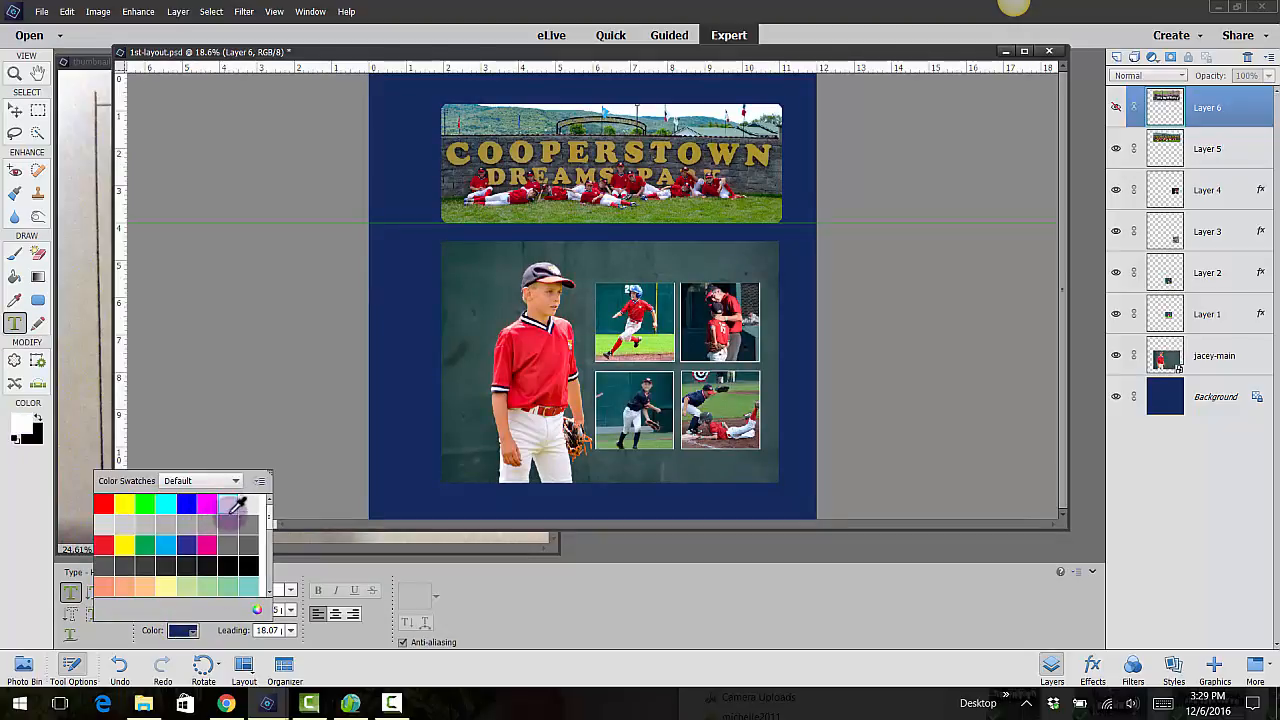
pyautogui.click(177, 631)
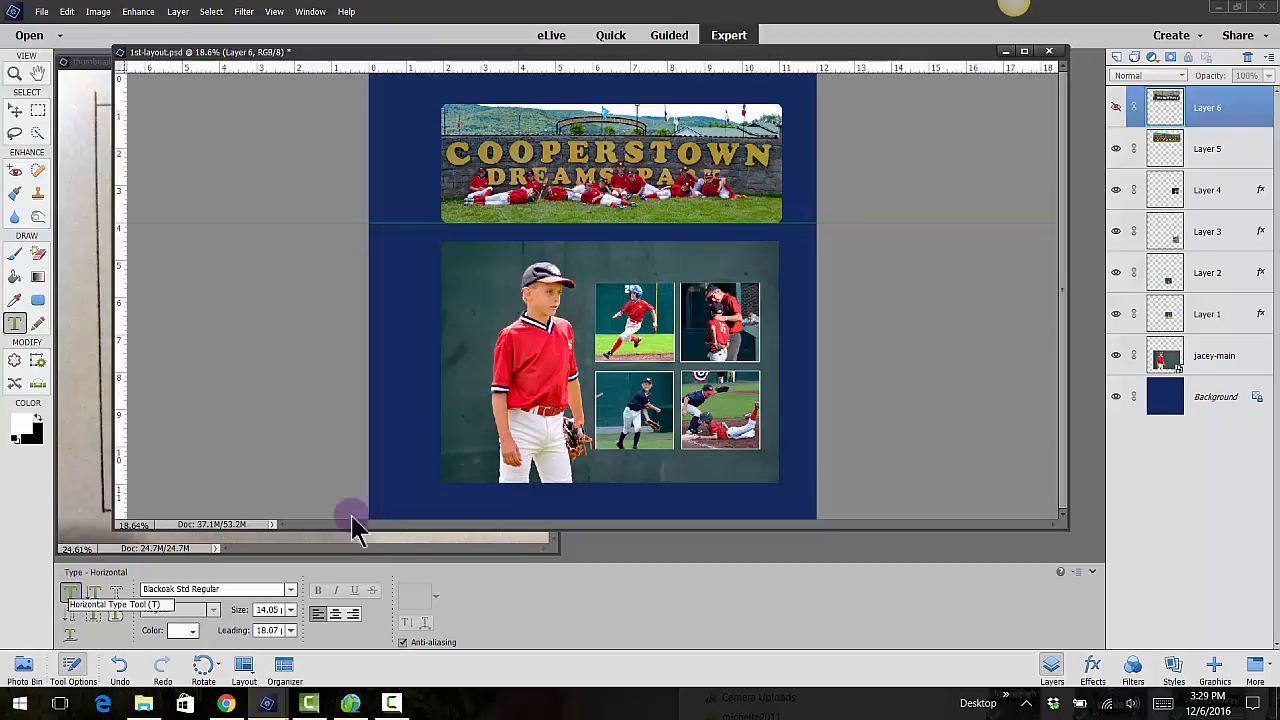
# Add a white caption below the main photo with the boy's first name followed by "12 years old, Coopertown, NY"
pyautogui.click(477, 502)
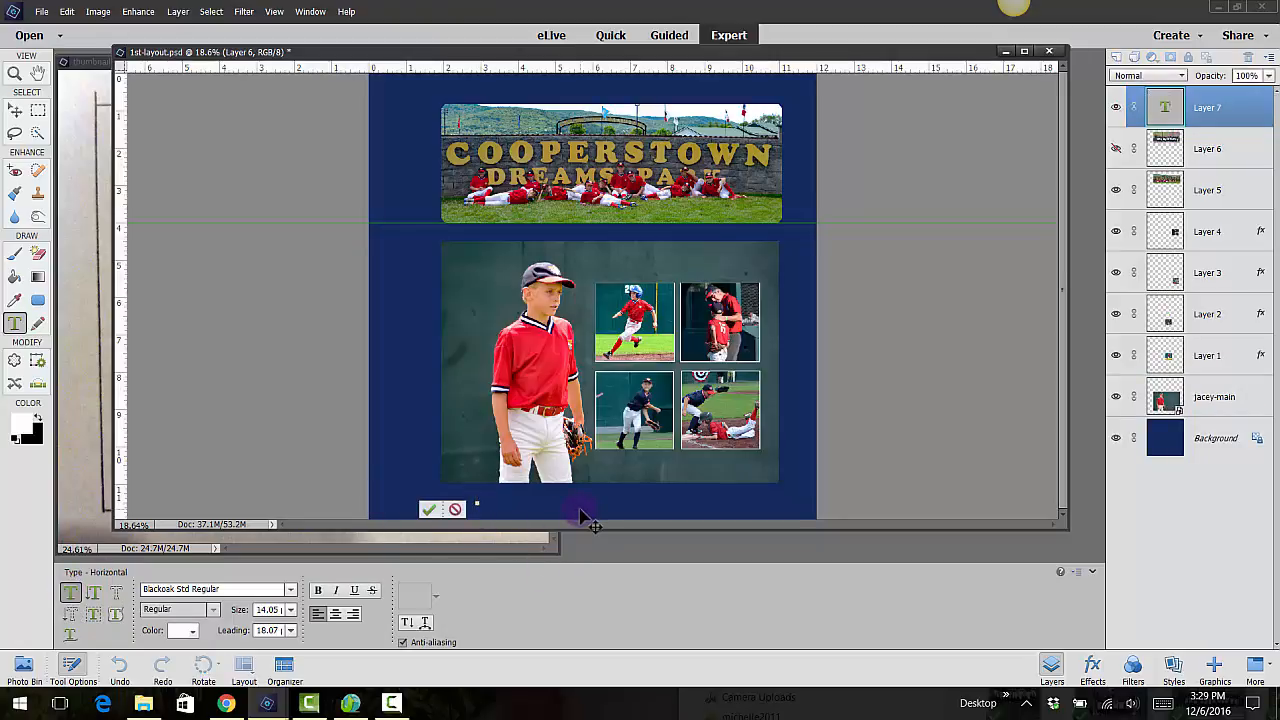
pyautogui.write('Jacey')
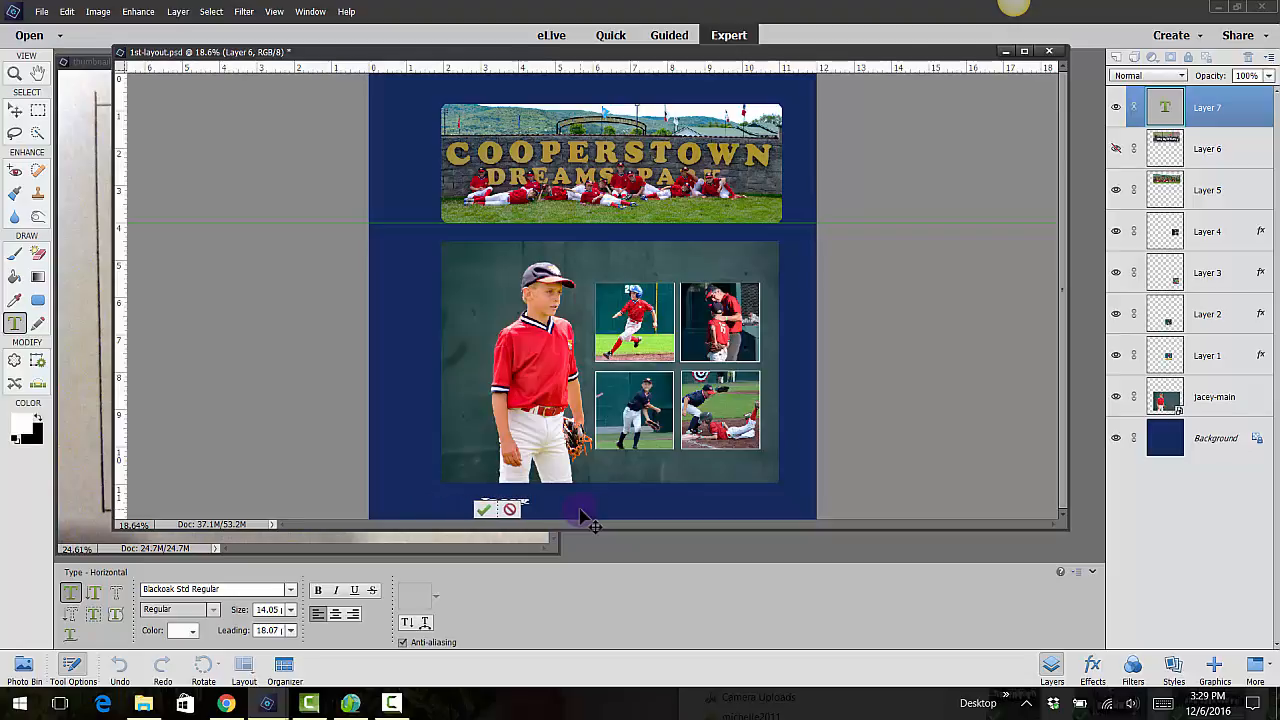
pyautogui.write(' 12 years')
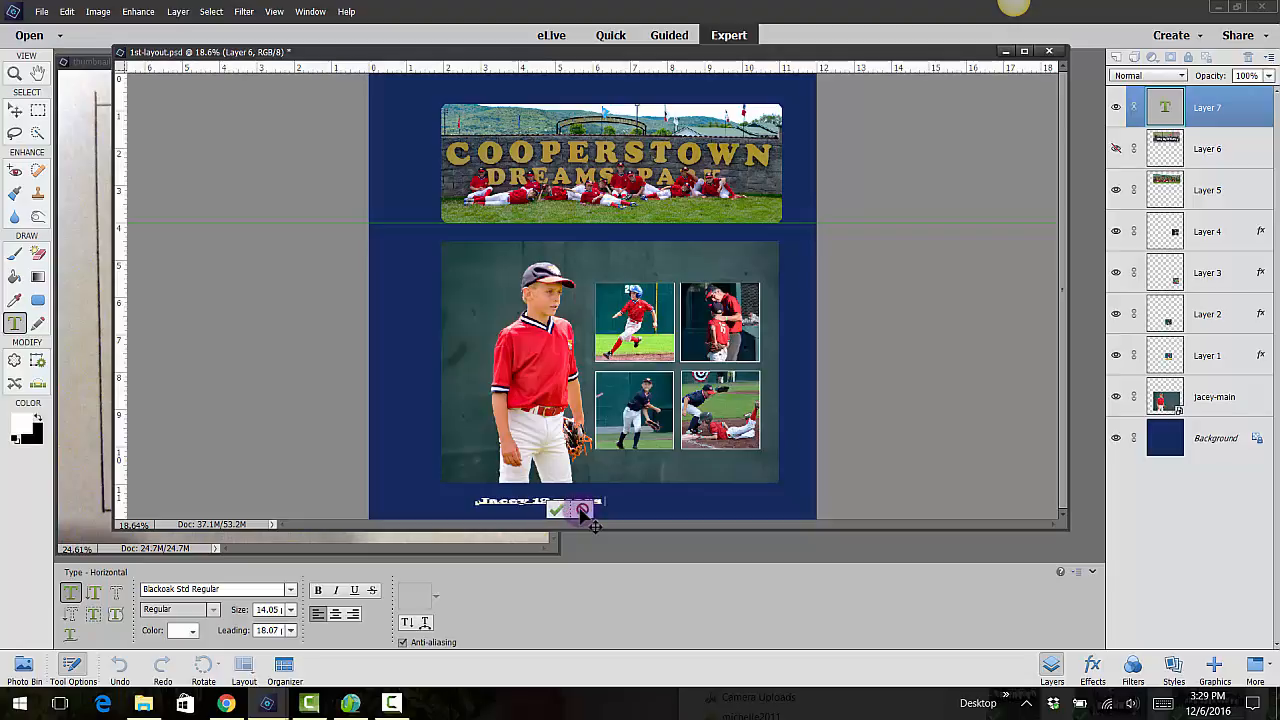
pyautogui.write(' old.')
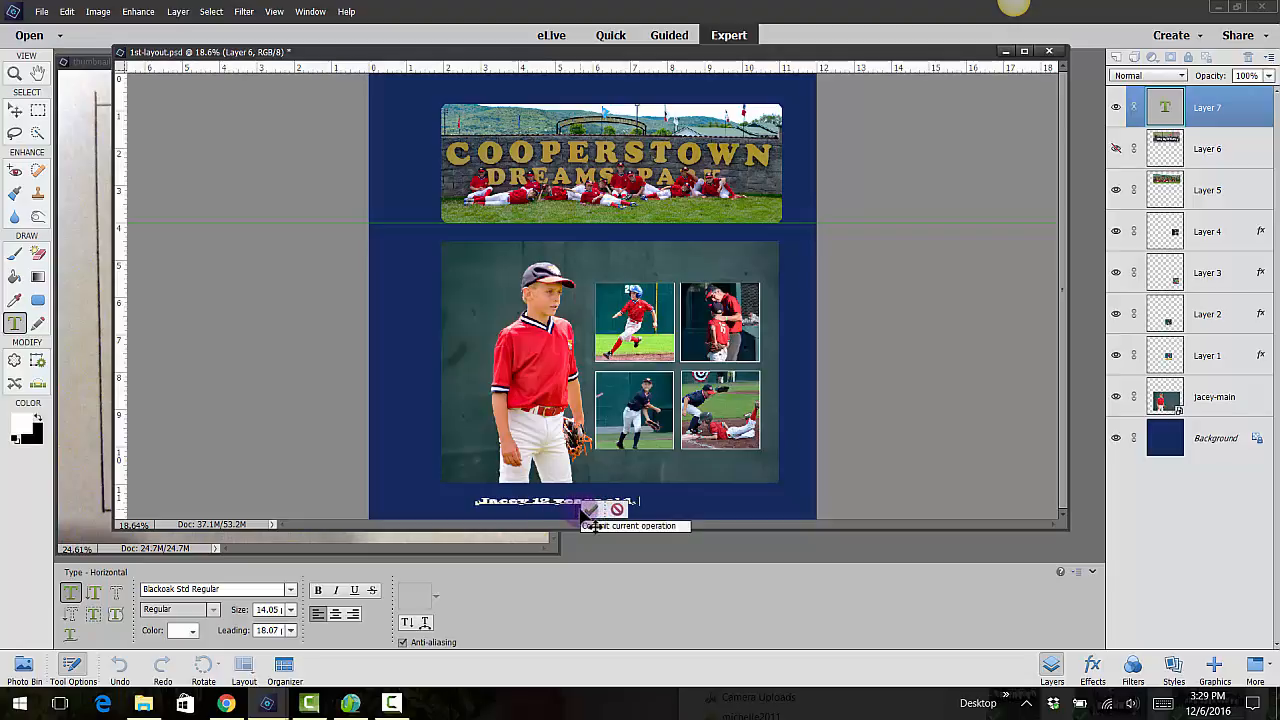
pyautogui.write(' Coopers')
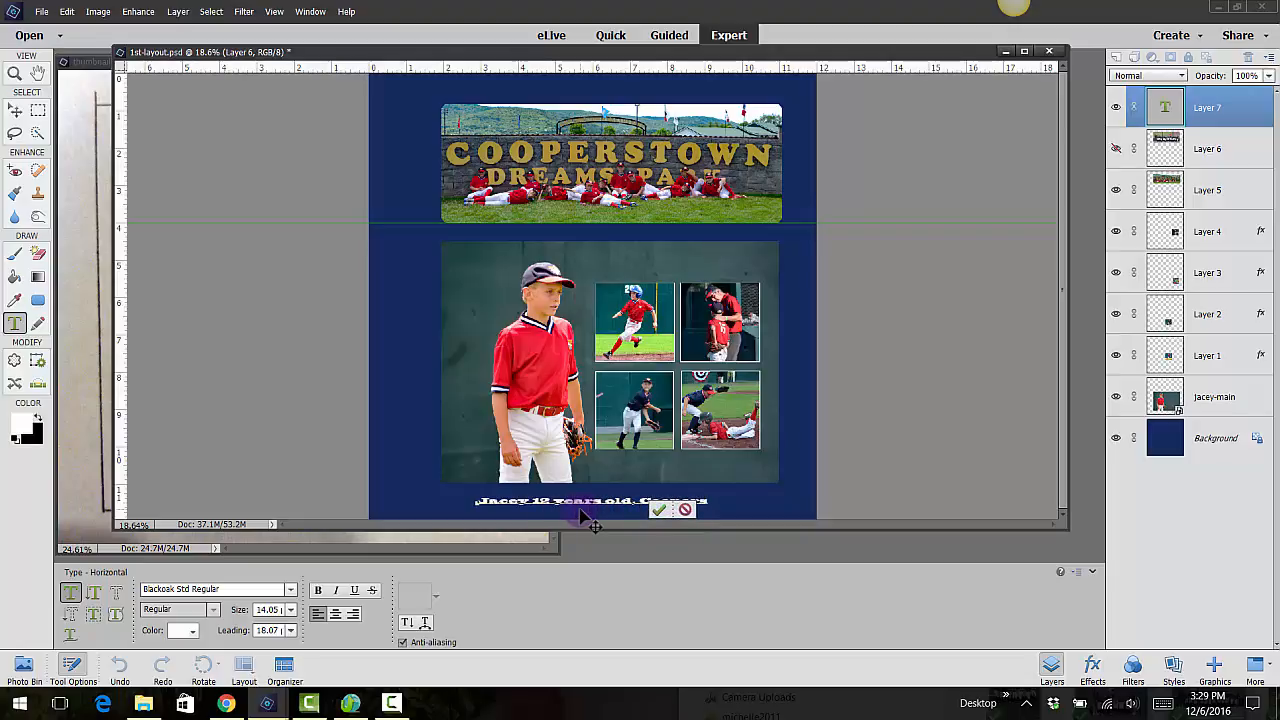
pyautogui.write('town')
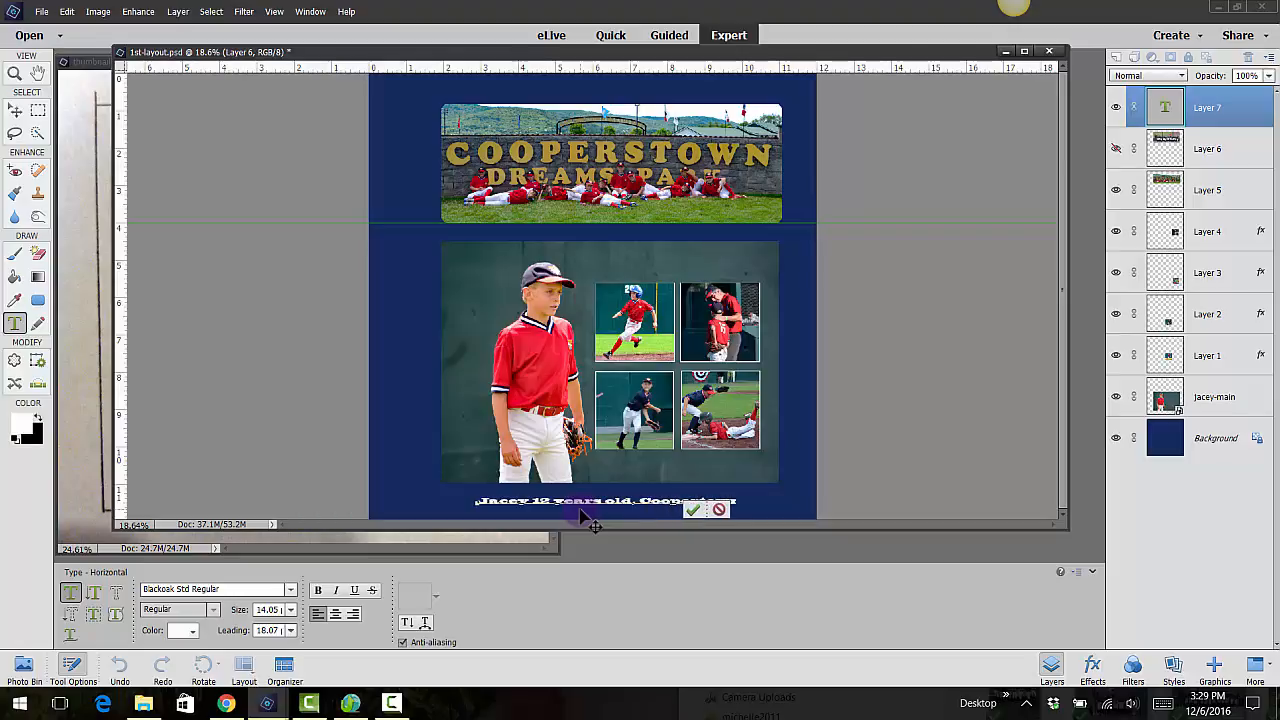
pyautogui.write(', NY')
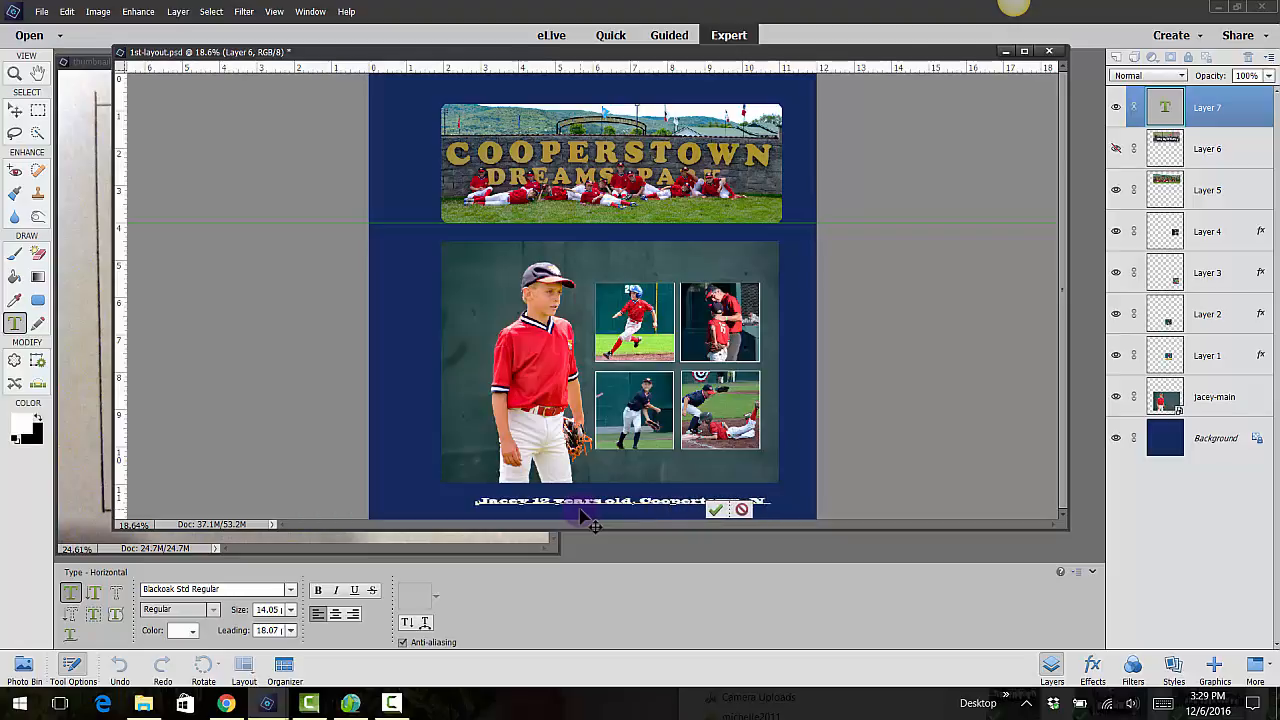
pyautogui.click(728, 510)
pyautogui.press('v')
pyautogui.hotkey('ctrl', '0')
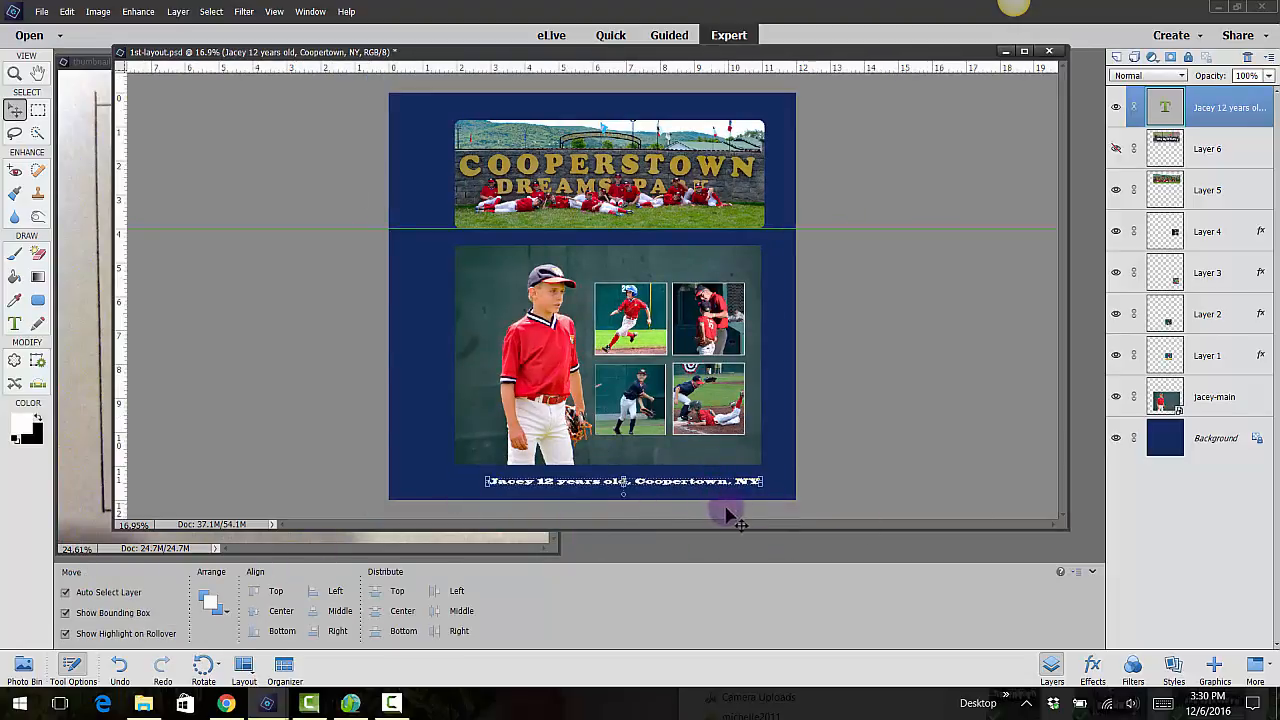
# Change the font of the caption below the main photo to Calibri Regular
pyautogui.click(17, 320)
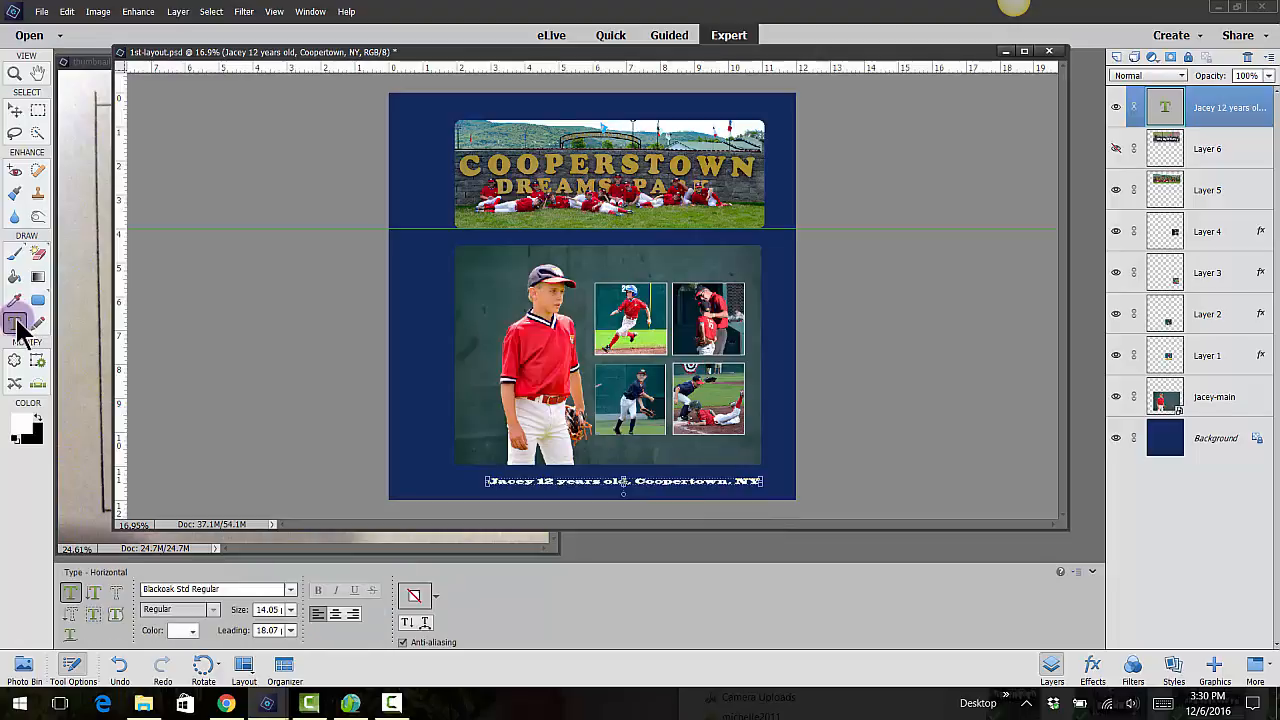
pyautogui.click(291, 588)
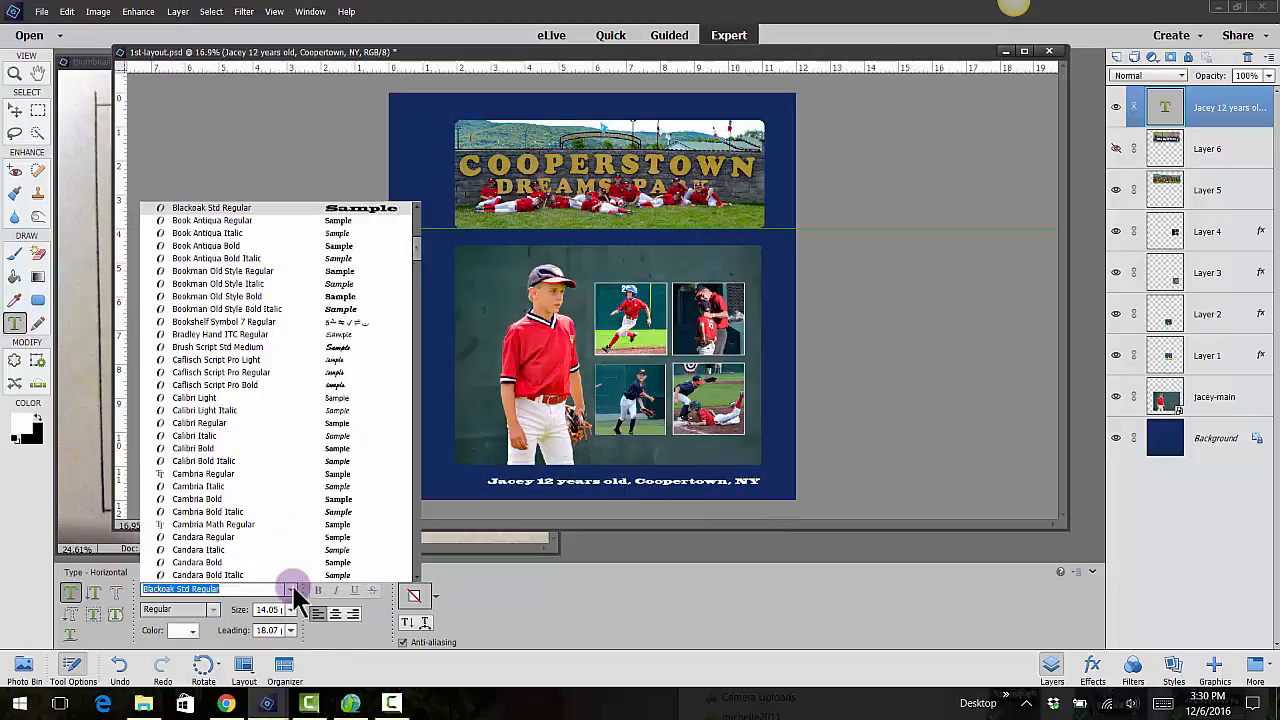
pyautogui.click(250, 428)
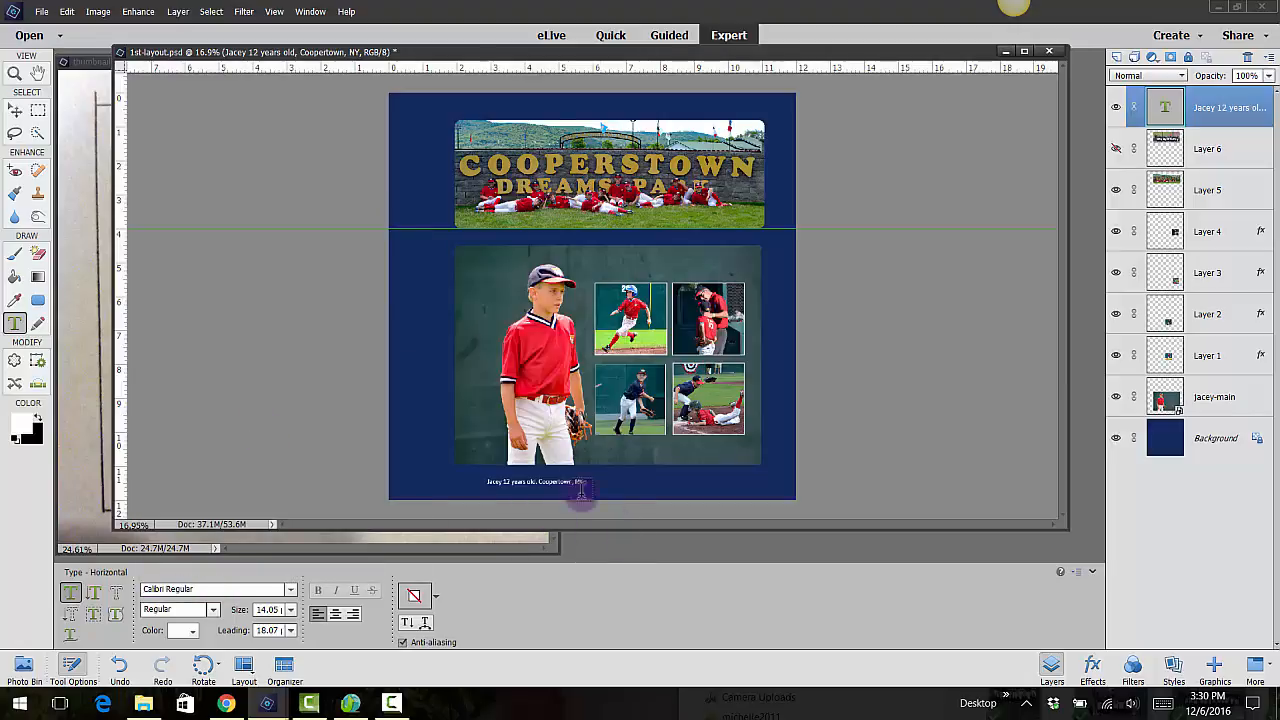
# Scale the caption up to about 40 pt and position it roughly centered beneath the main photo
pyautogui.scroll(2, 558, 490)
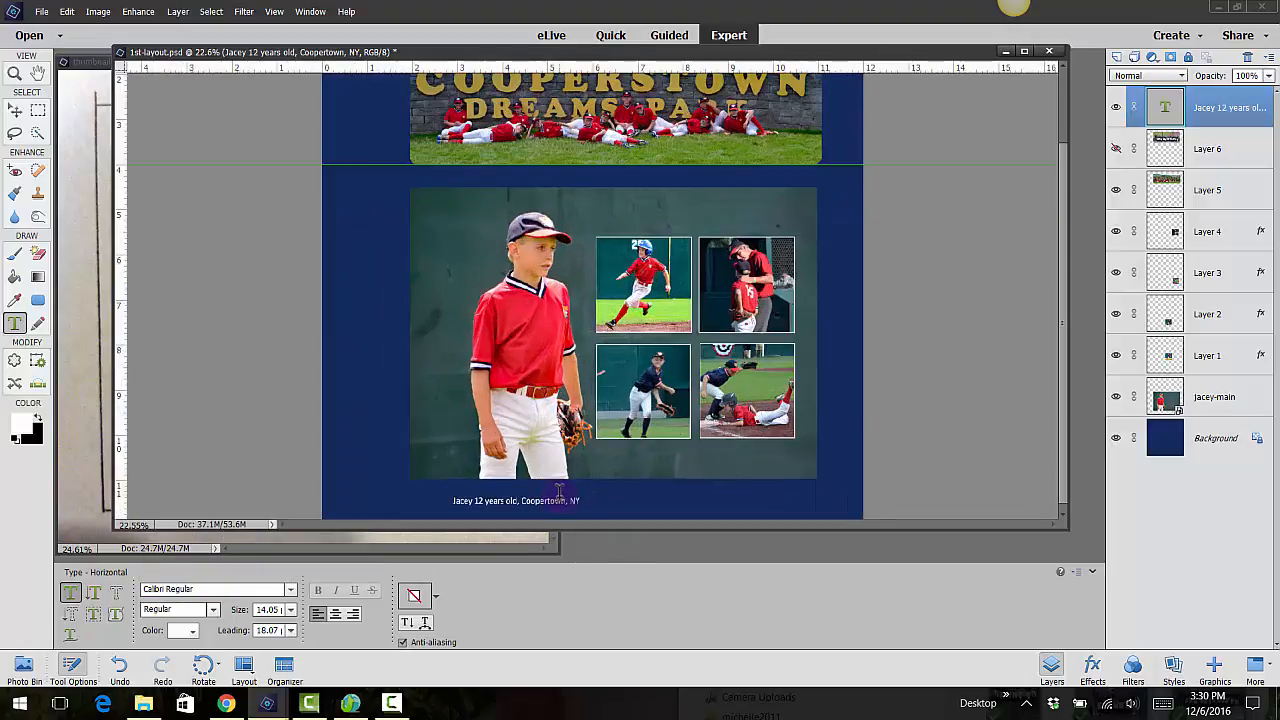
pyautogui.click(15, 110)
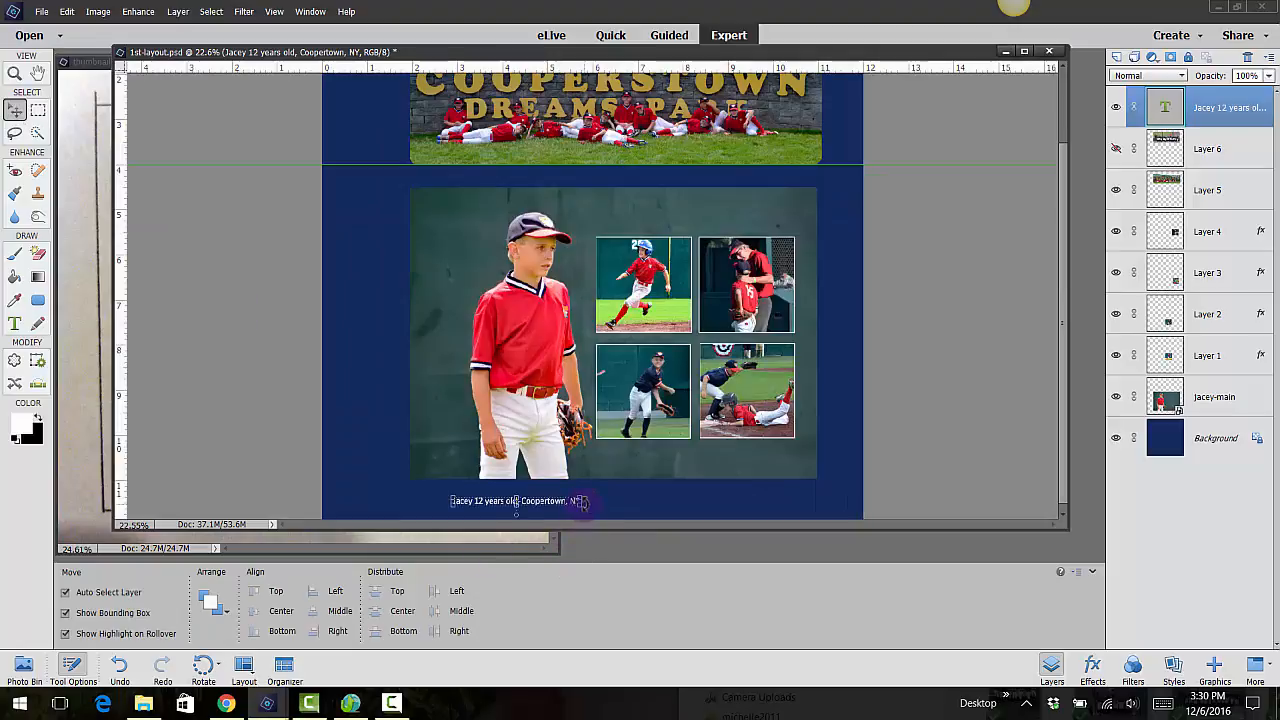
pyautogui.moveTo(583, 502); pyautogui.dragTo(818, 490)
pyautogui.moveTo(739, 500); pyautogui.dragTo(708, 502)
pyautogui.press('Return')
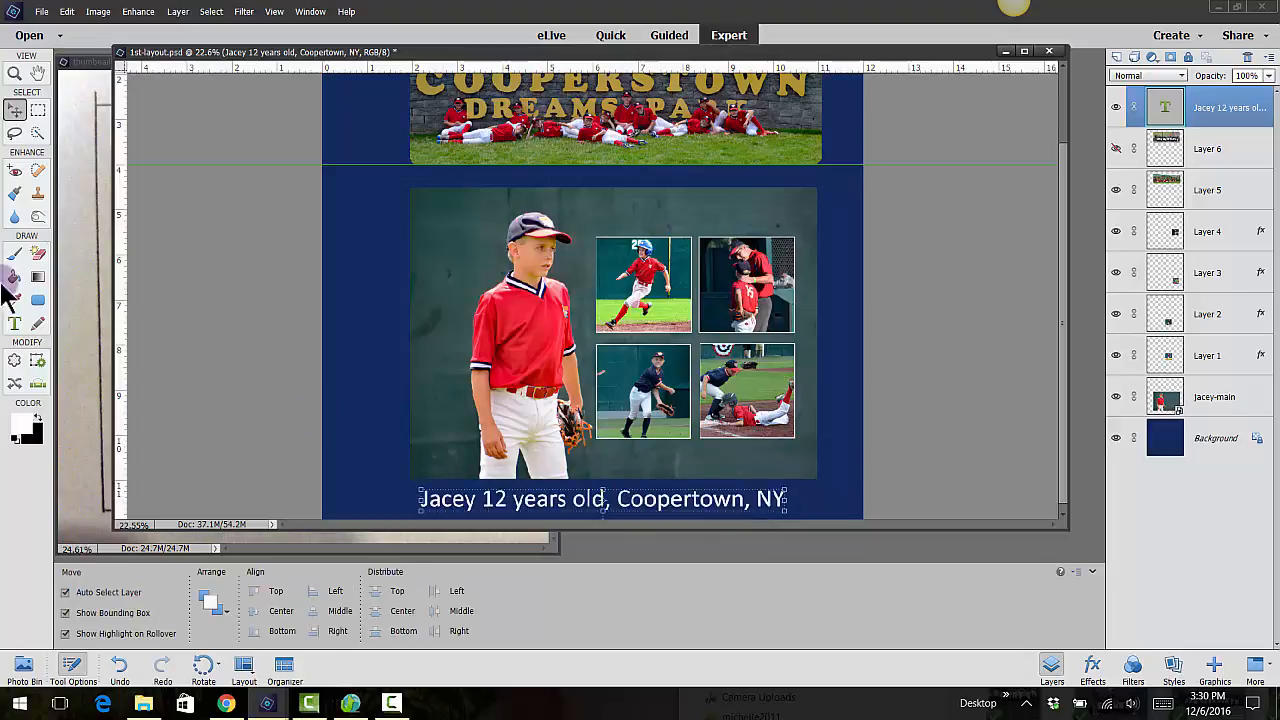
# Correct the town's spelling in the caption to "Cooperstown" and align the caption's right end with the main photo's right edge
pyautogui.click(16, 324)
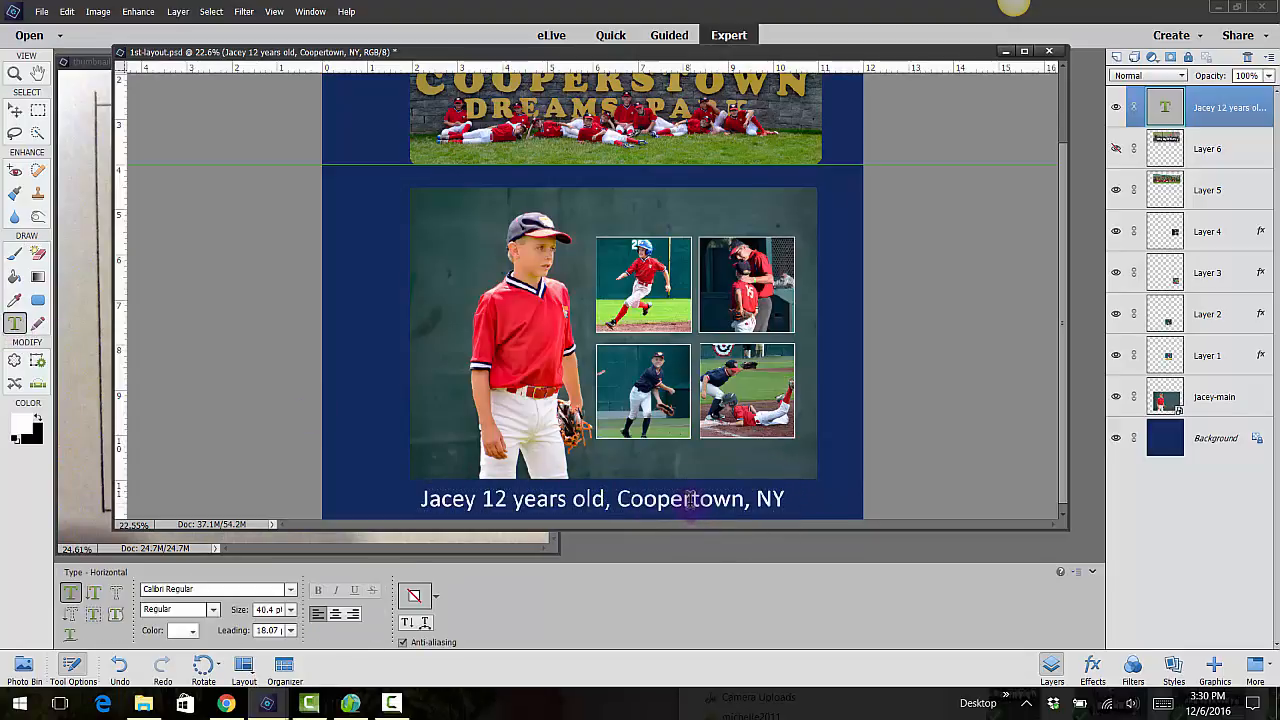
pyautogui.click(690, 500)
pyautogui.write('s')
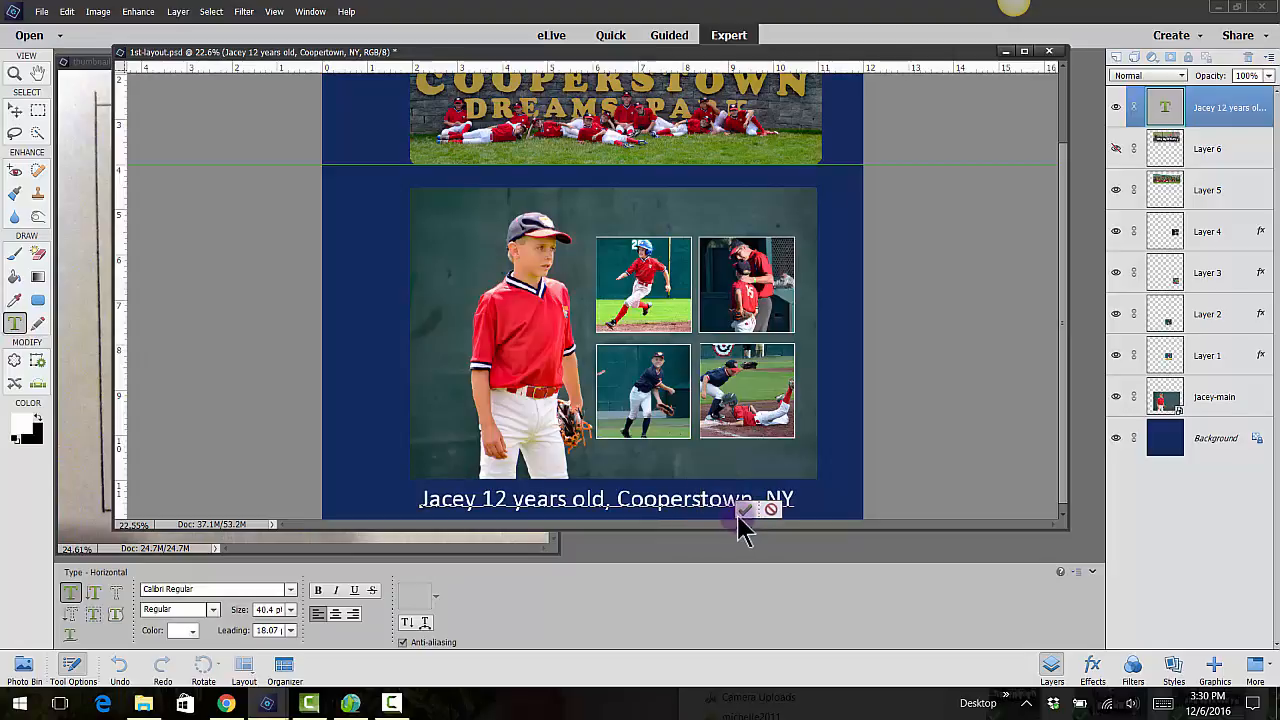
pyautogui.click(745, 510)
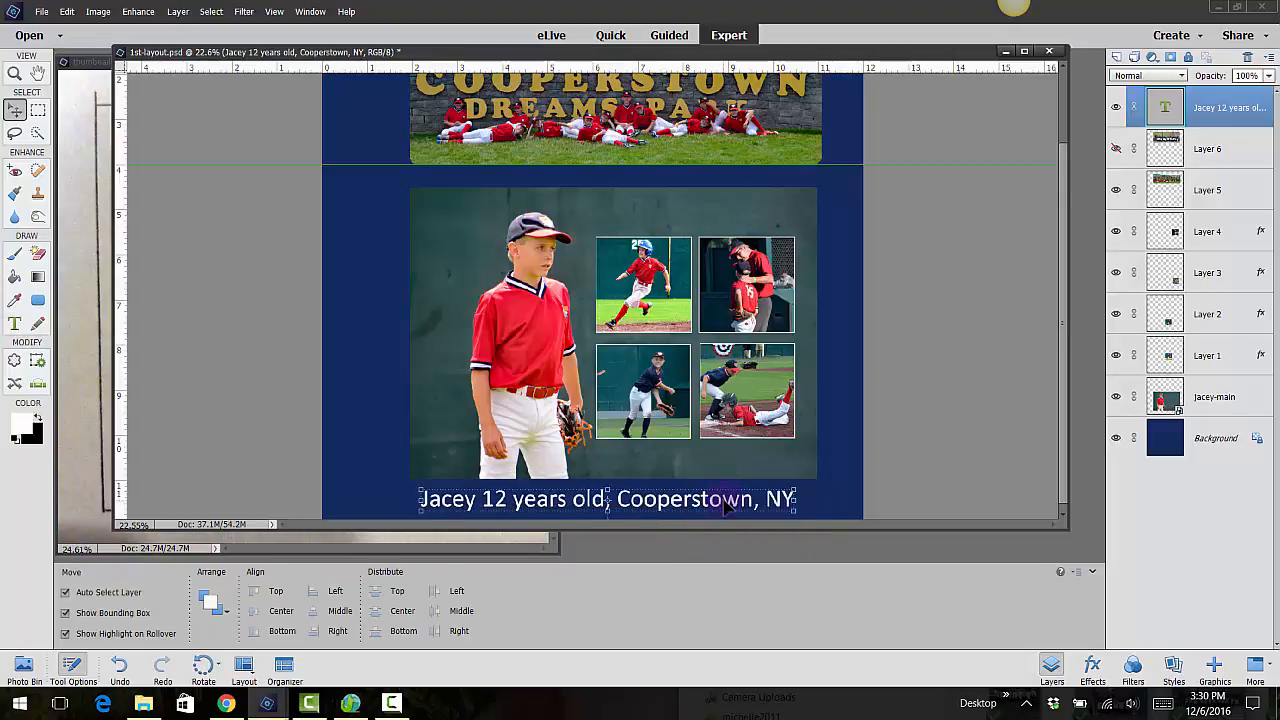
pyautogui.moveTo(727, 507); pyautogui.dragTo(751, 511)
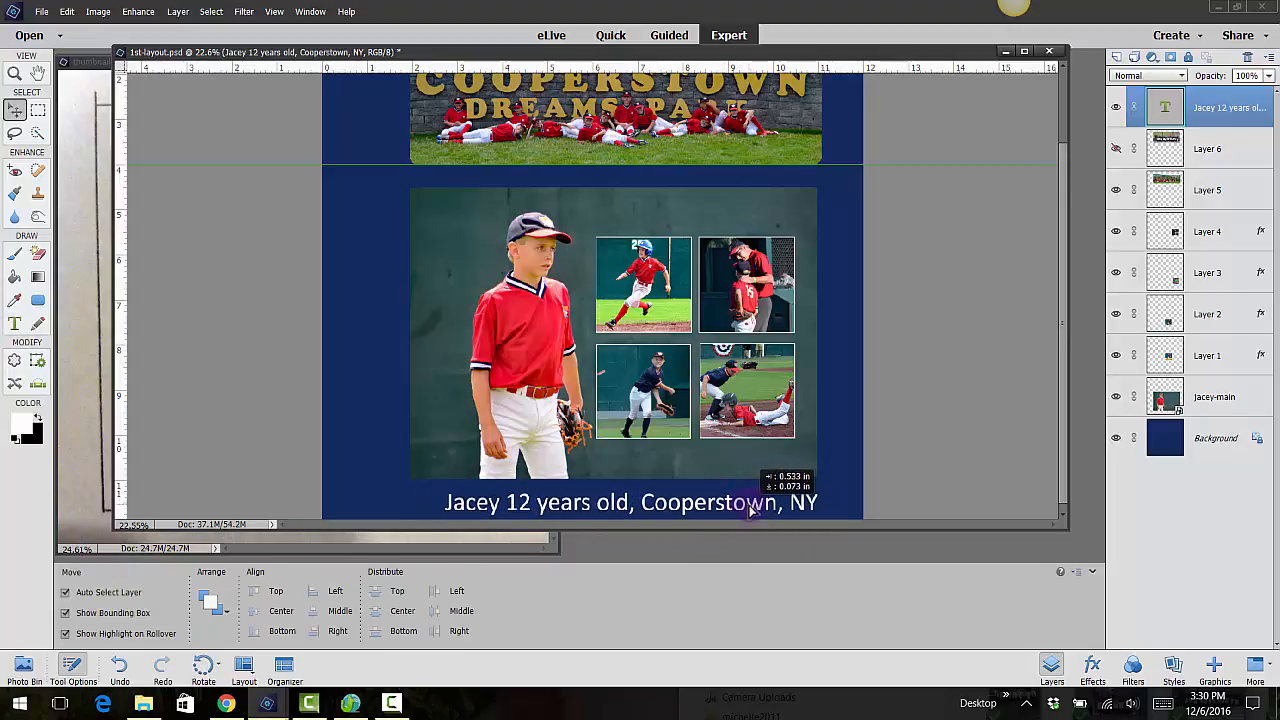
pyautogui.click(897, 415)
# Add the white text "2016 BATTLE BASEBALL" in the blue margin left of the main photo
pyautogui.scroll(-5, 745, 292)
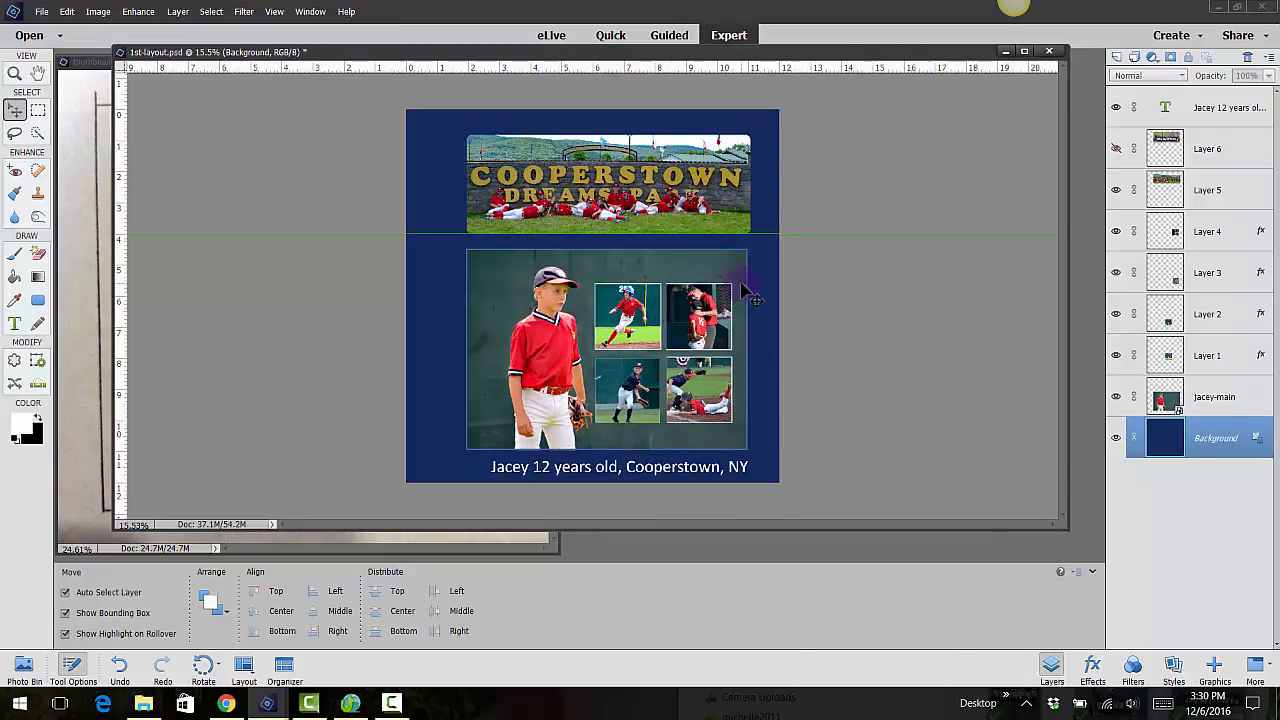
pyautogui.click(15, 323)
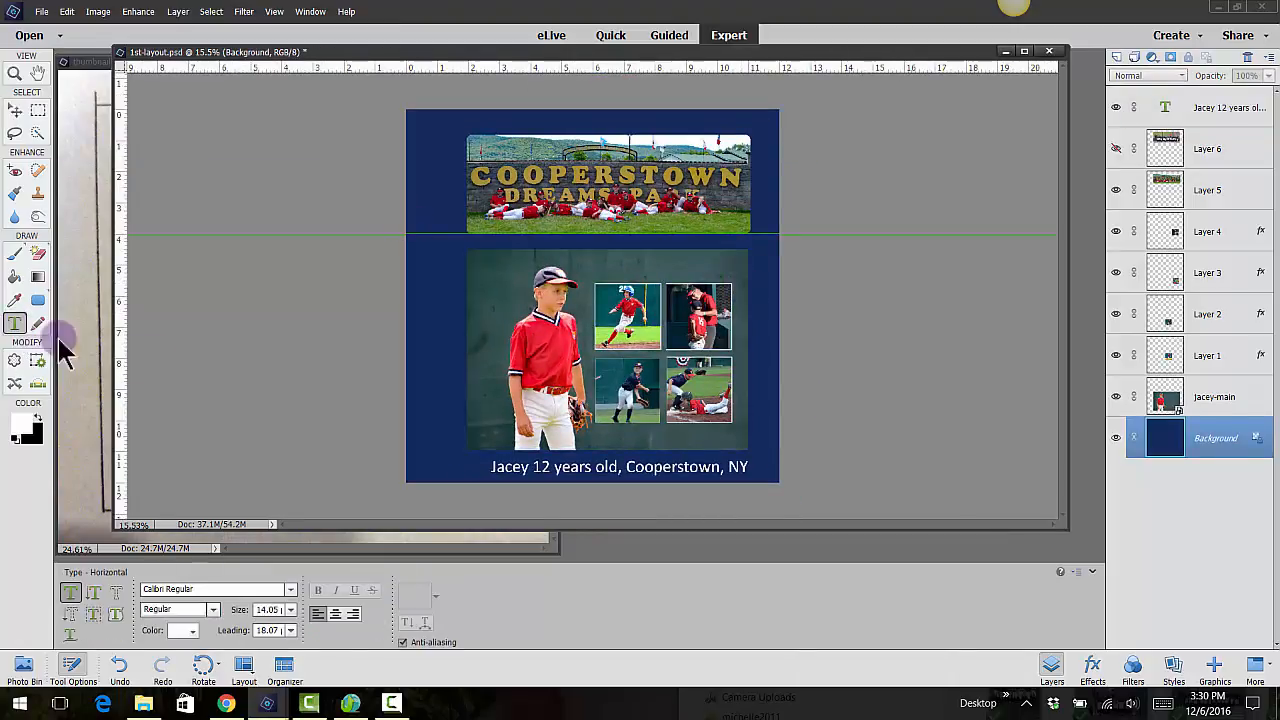
pyautogui.click(422, 360)
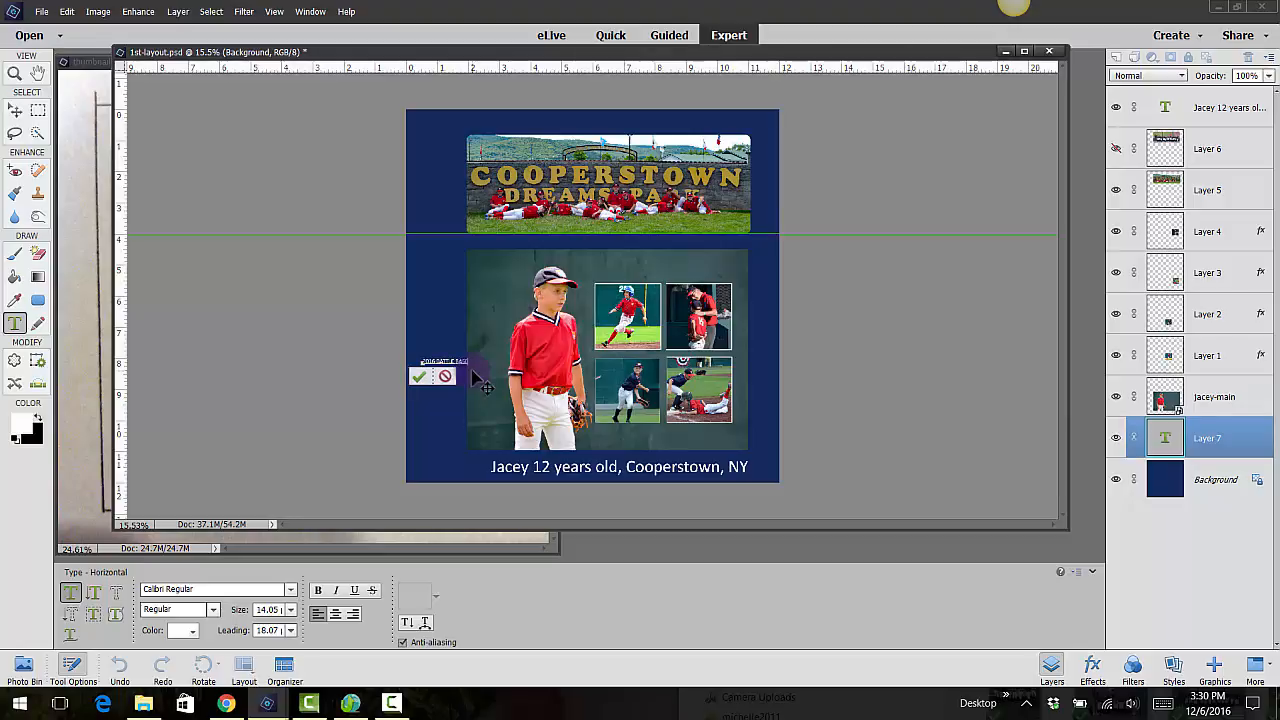
pyautogui.write('BA')
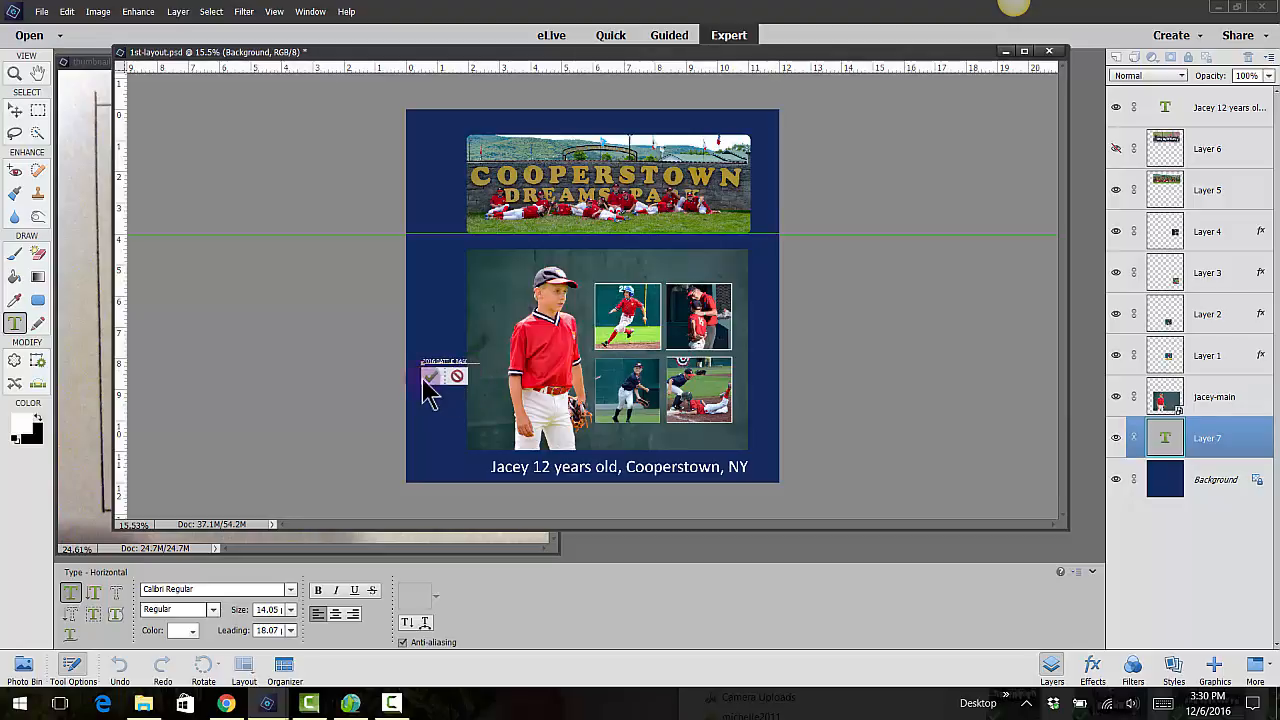
pyautogui.click(431, 376)
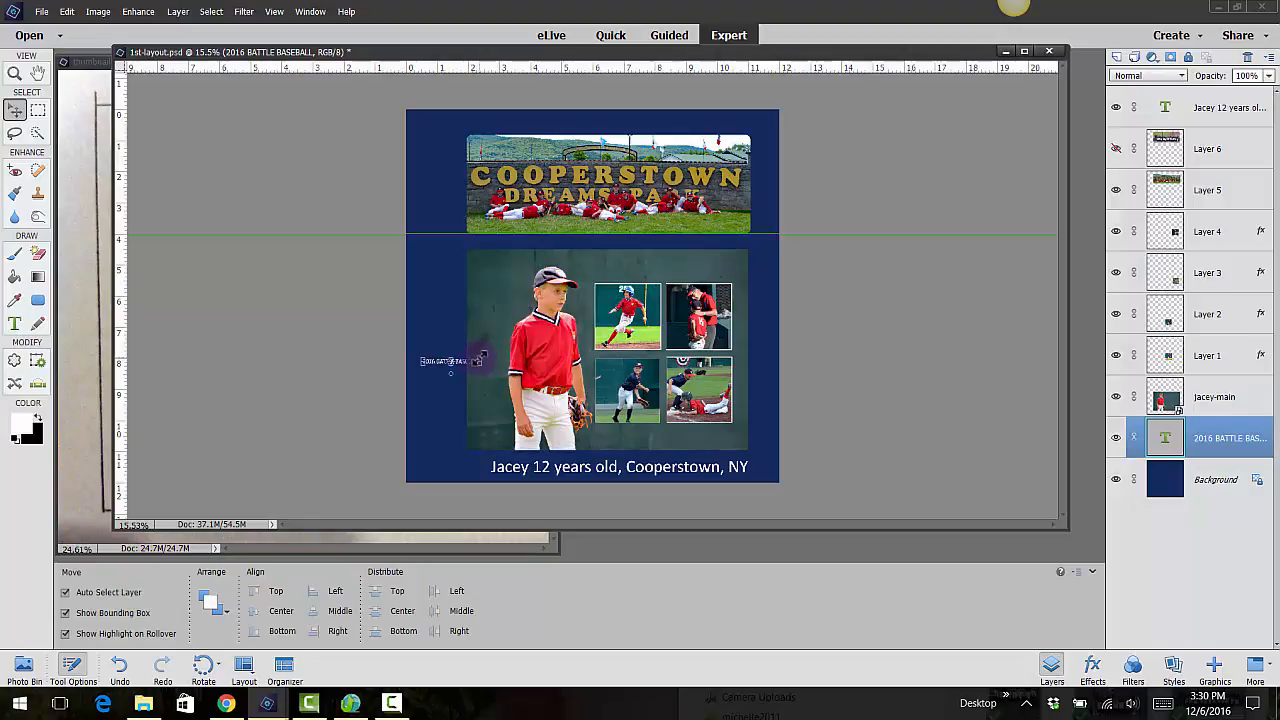
# Enlarge the "2016 BATTLE BASEBALL" text to about 497% and move its layer directly above Layer 6
pyautogui.moveTo(478, 362); pyautogui.dragTo(705, 300)
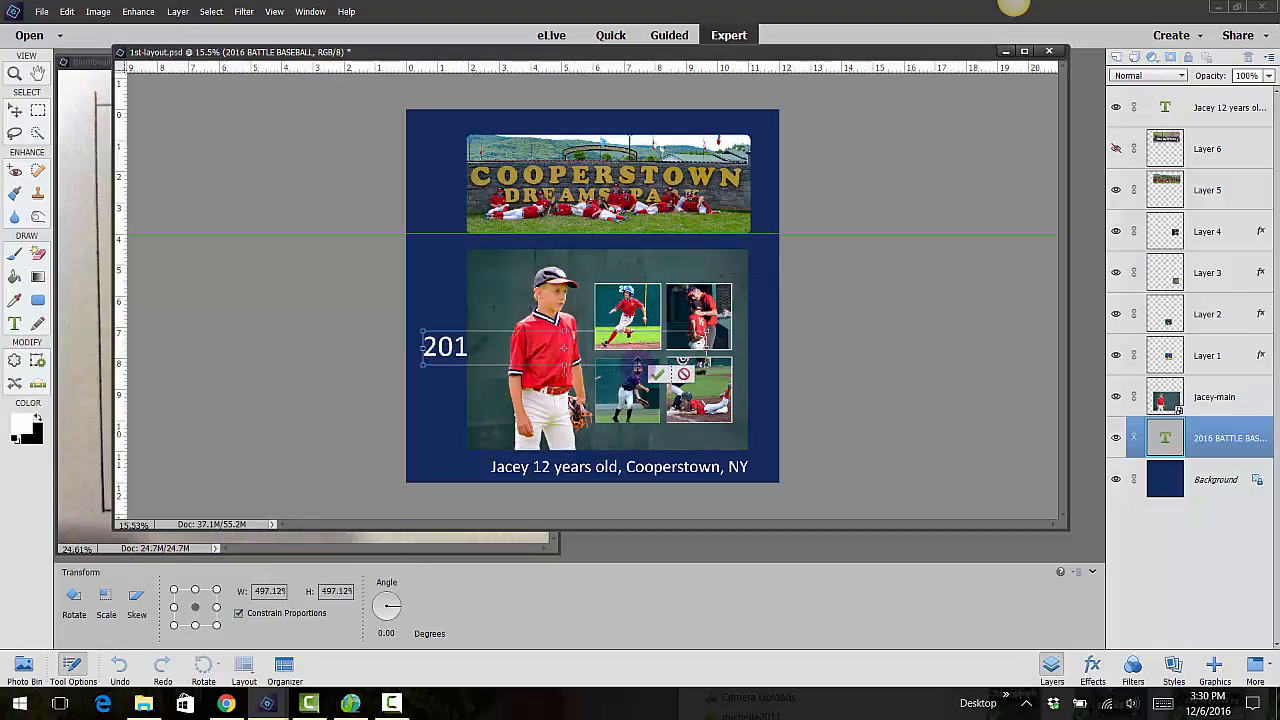
pyautogui.press('Return')
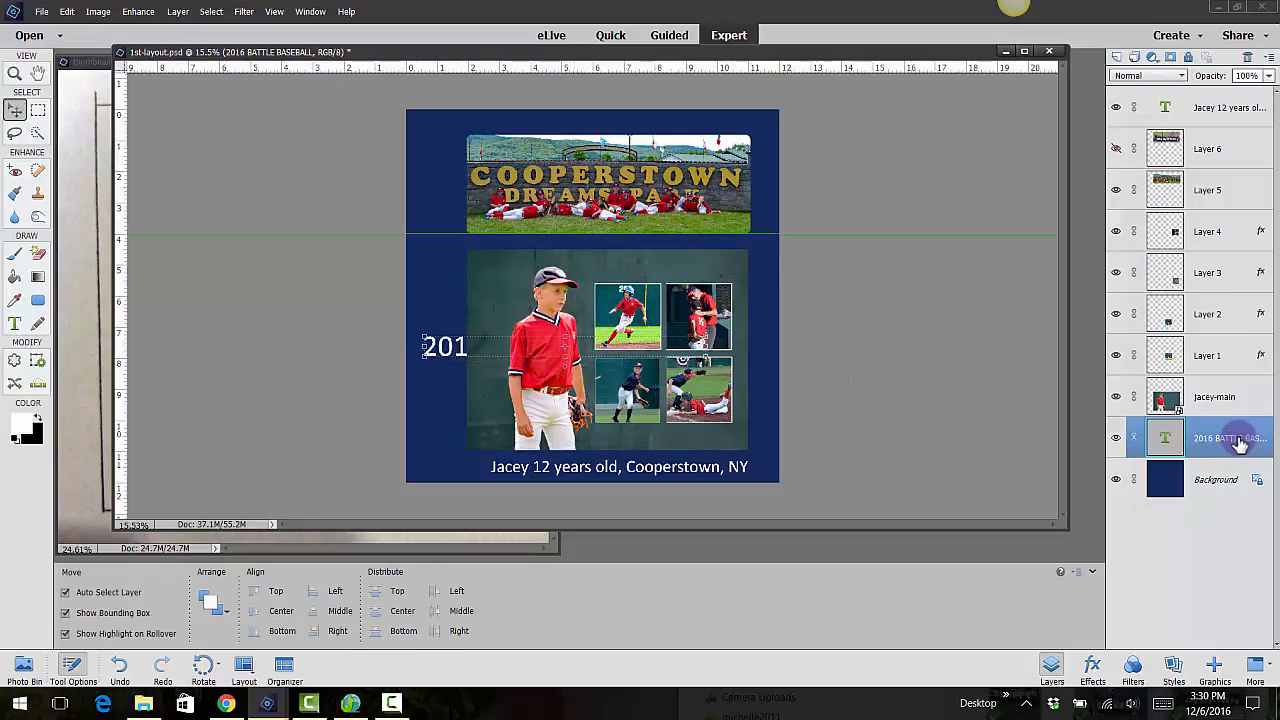
pyautogui.moveTo(1240, 444); pyautogui.dragTo(1226, 145)
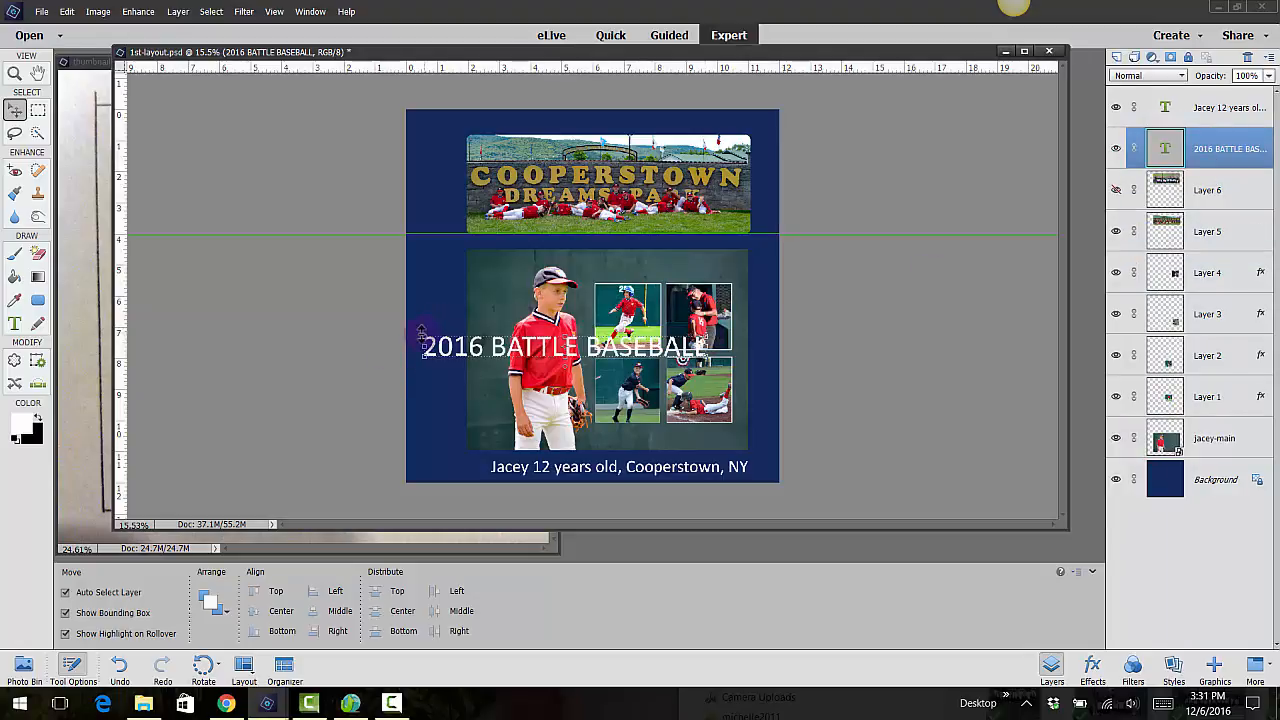
# Rotate the title -90°, place it in the page's left margin, and stretch it from the main photo's bottom to the Cooperstown photo's top
pyautogui.moveTo(421, 331); pyautogui.dragTo(527, 478)
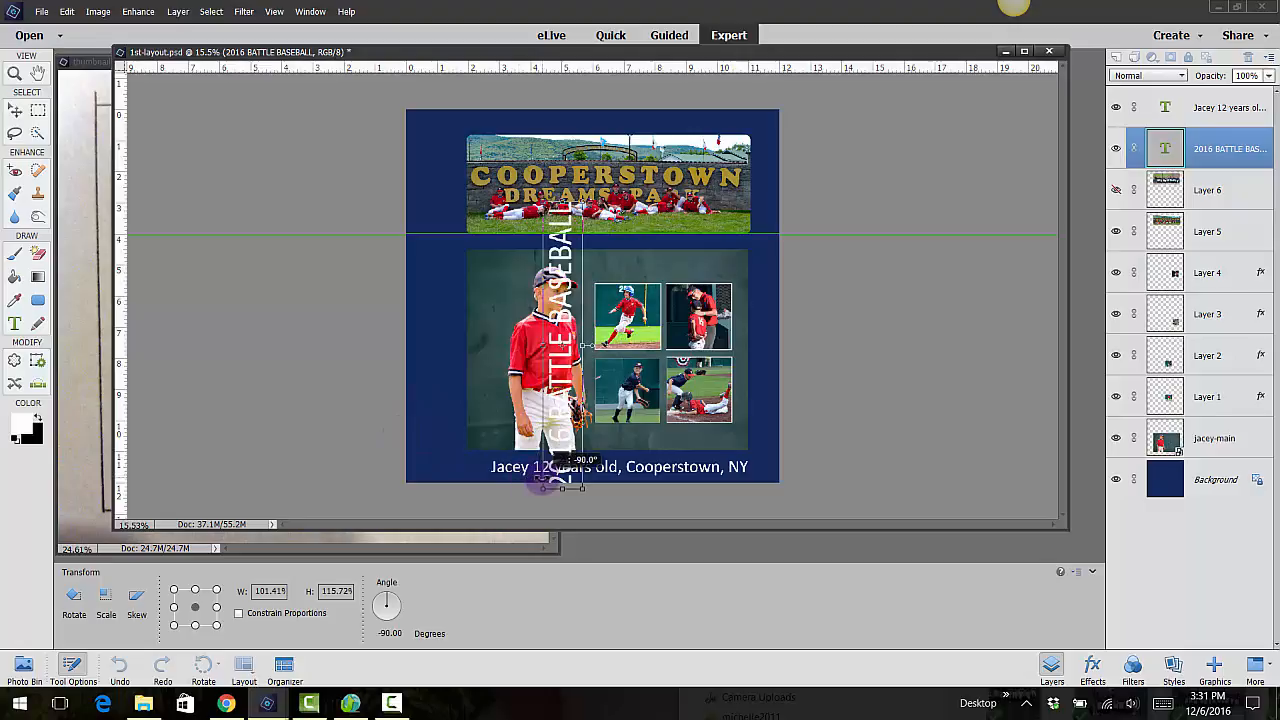
pyautogui.moveTo(565, 314); pyautogui.dragTo(406, 264)
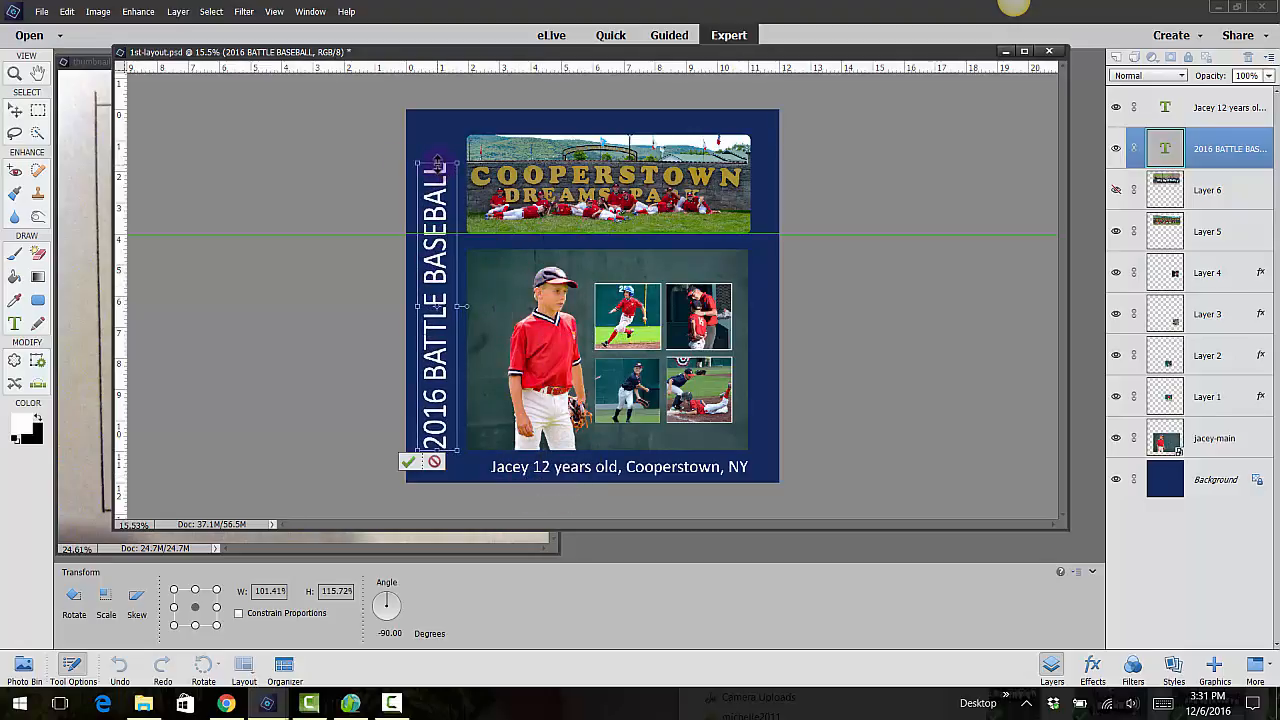
pyautogui.moveTo(437, 160); pyautogui.dragTo(435, 130)
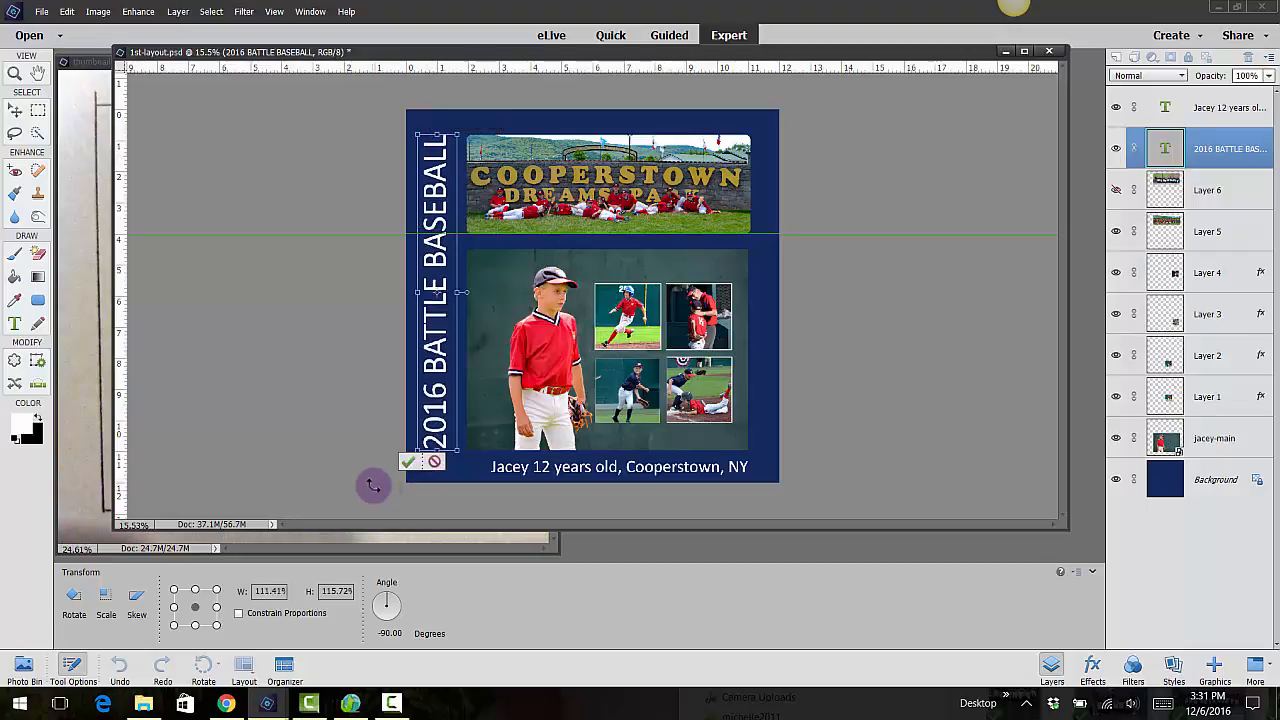
pyautogui.click(417, 466)
# Widen the caption to about 109.5% so it starts at the main photo's left edge, and nudge it slightly closer to the photo
pyautogui.click(510, 475)
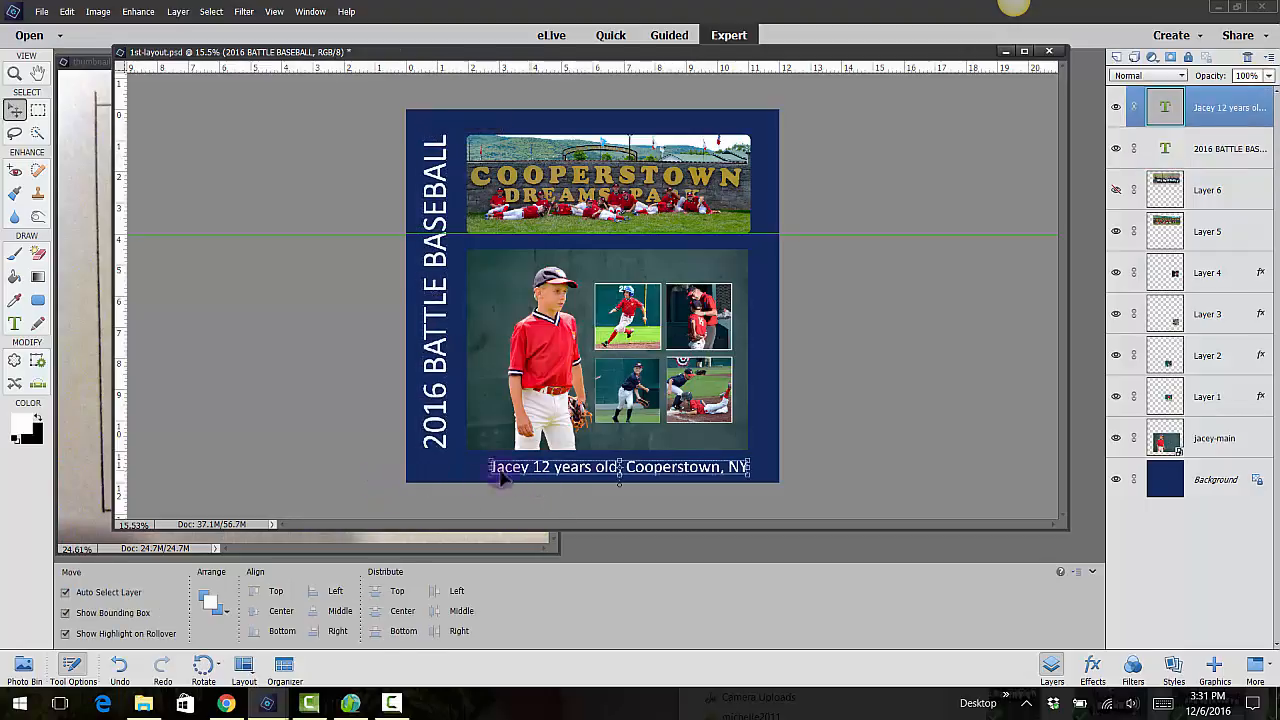
pyautogui.moveTo(488, 467)
pyautogui.mouseDown()
pyautogui.moveTo(440, 467)
pyautogui.moveTo(466, 467)
pyautogui.mouseUp()
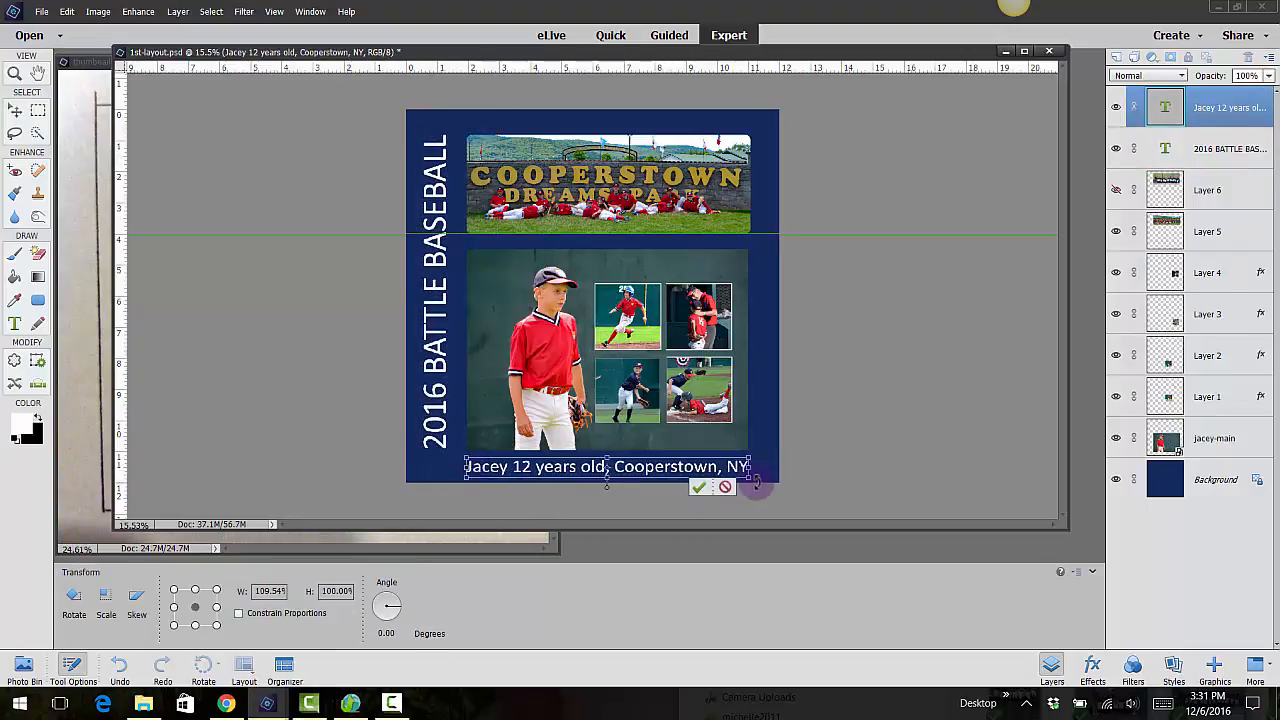
pyautogui.click(697, 488)
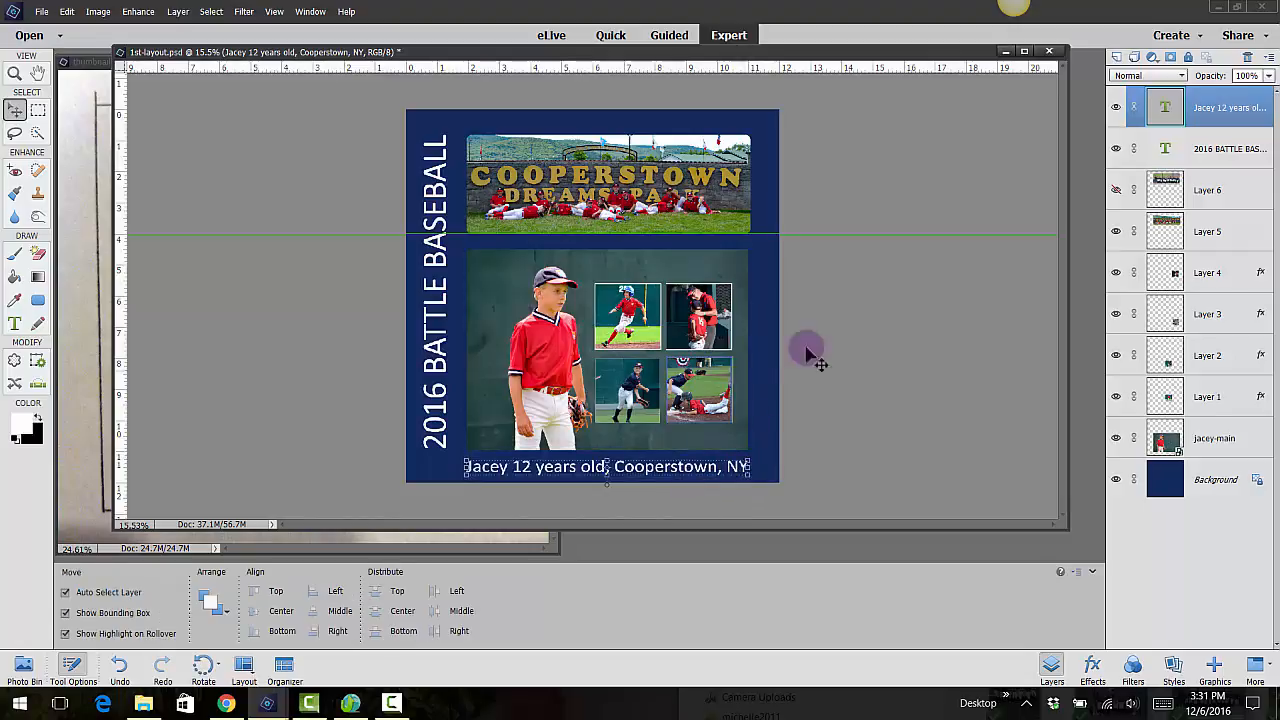
pyautogui.click(846, 344)
pyautogui.click(695, 474)
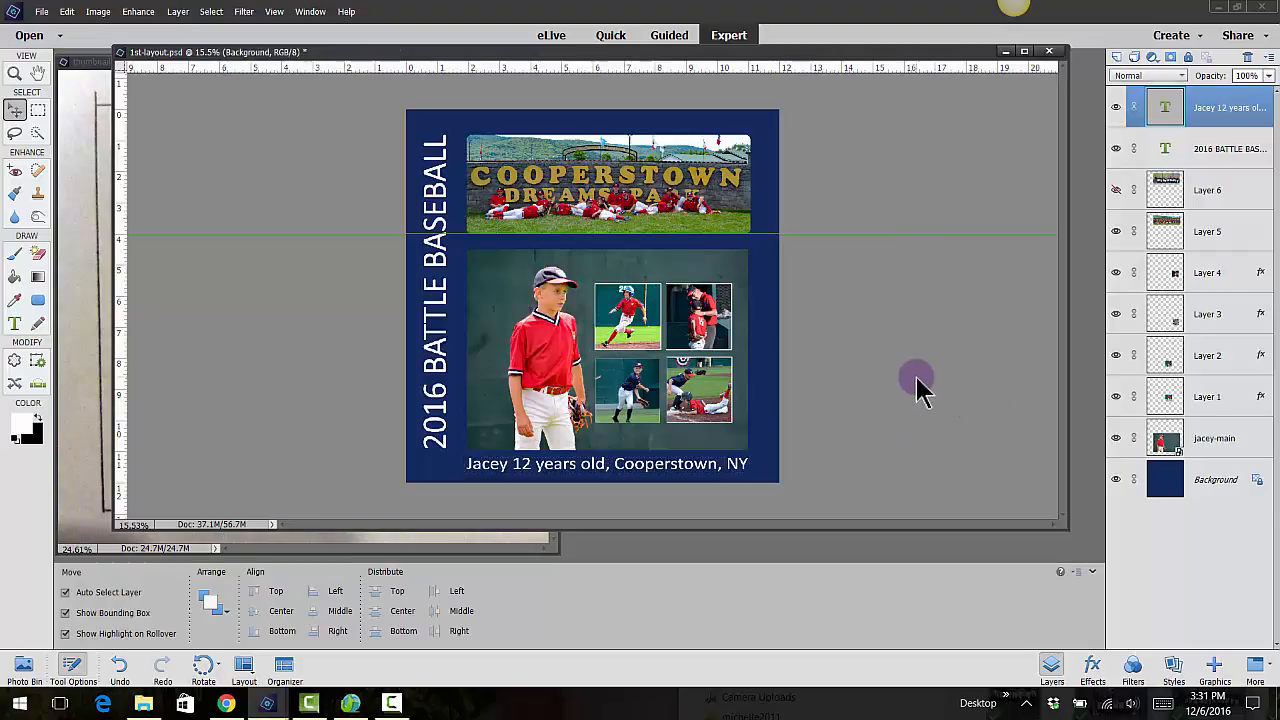
pyautogui.click(917, 379)
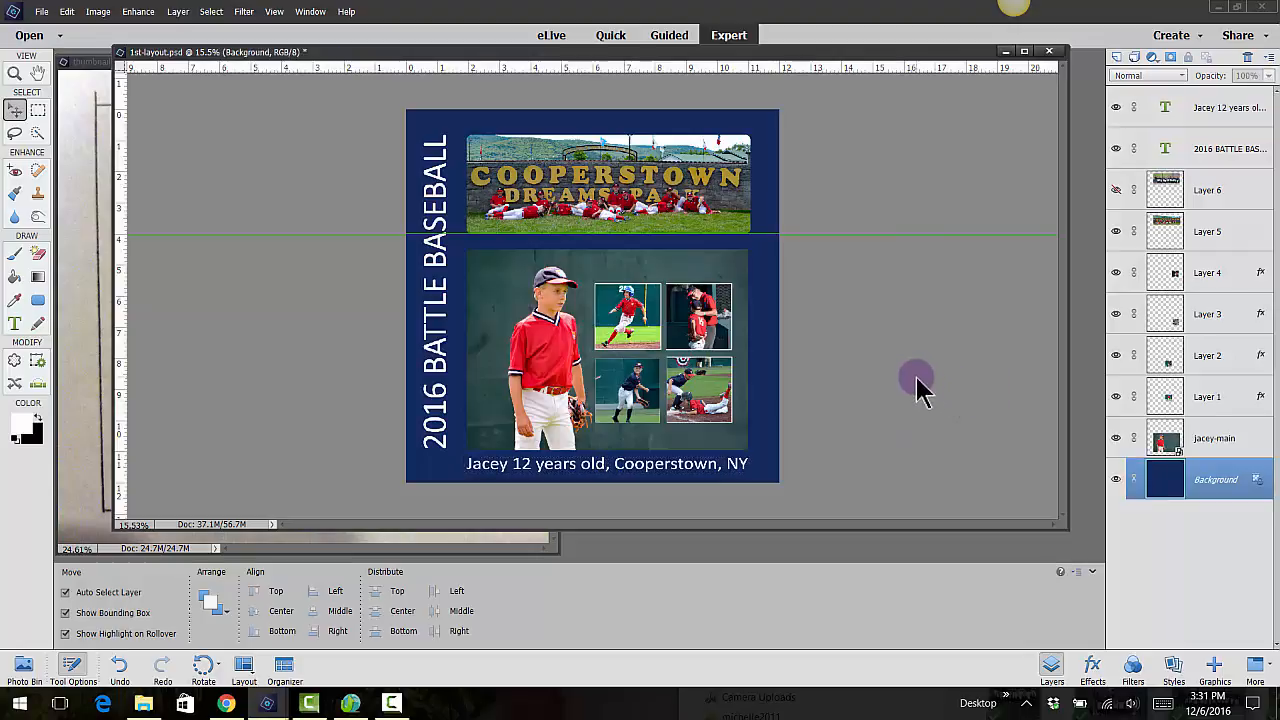
# Stretch the vertical "2016 BATTLE BASEBALL" title to about 111% height so it extends past the photos toward both page edges
pyautogui.click(432, 412)
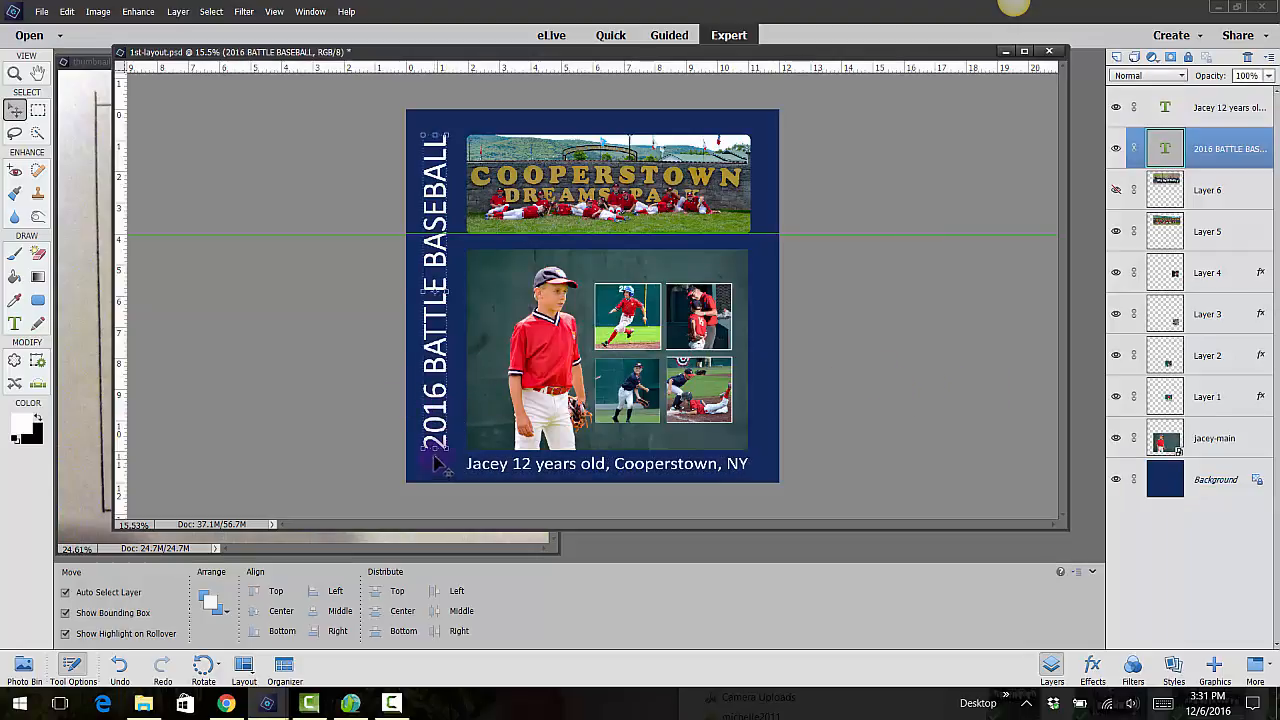
pyautogui.moveTo(432, 452); pyautogui.dragTo(455, 432)
pyautogui.moveTo(438, 132); pyautogui.dragTo(438, 122)
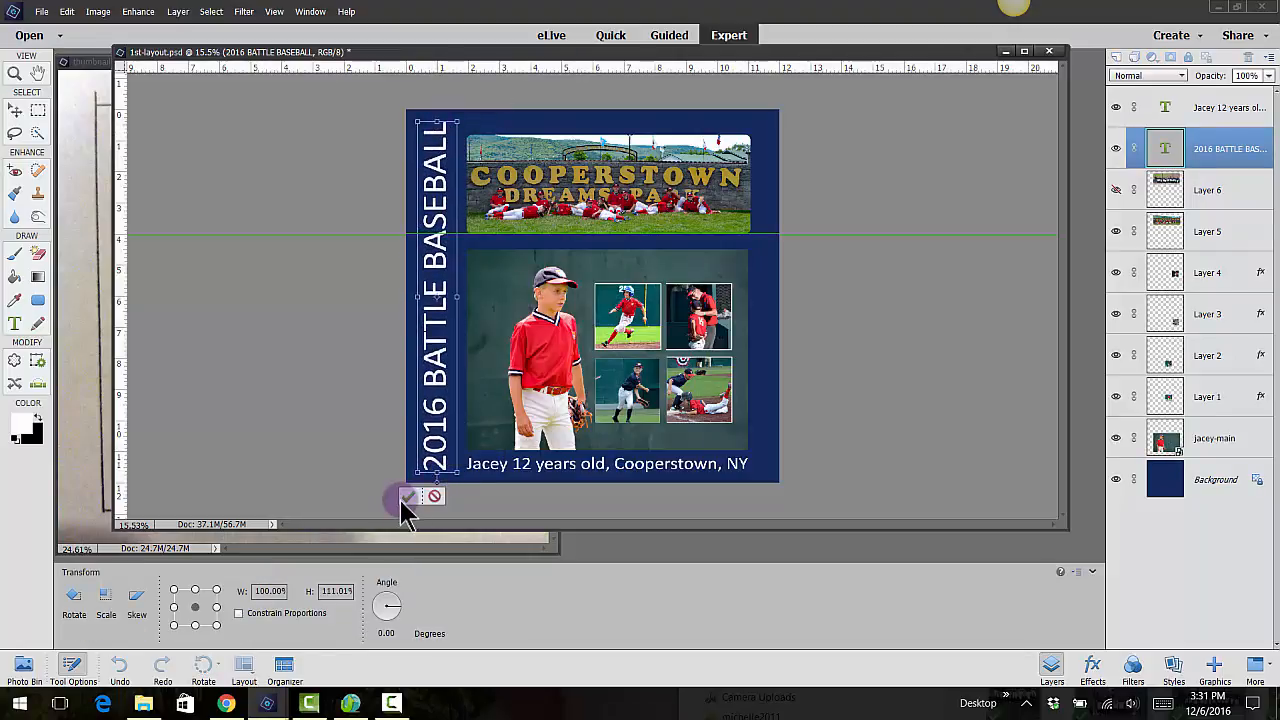
pyautogui.click(408, 496)
pyautogui.click(920, 393)
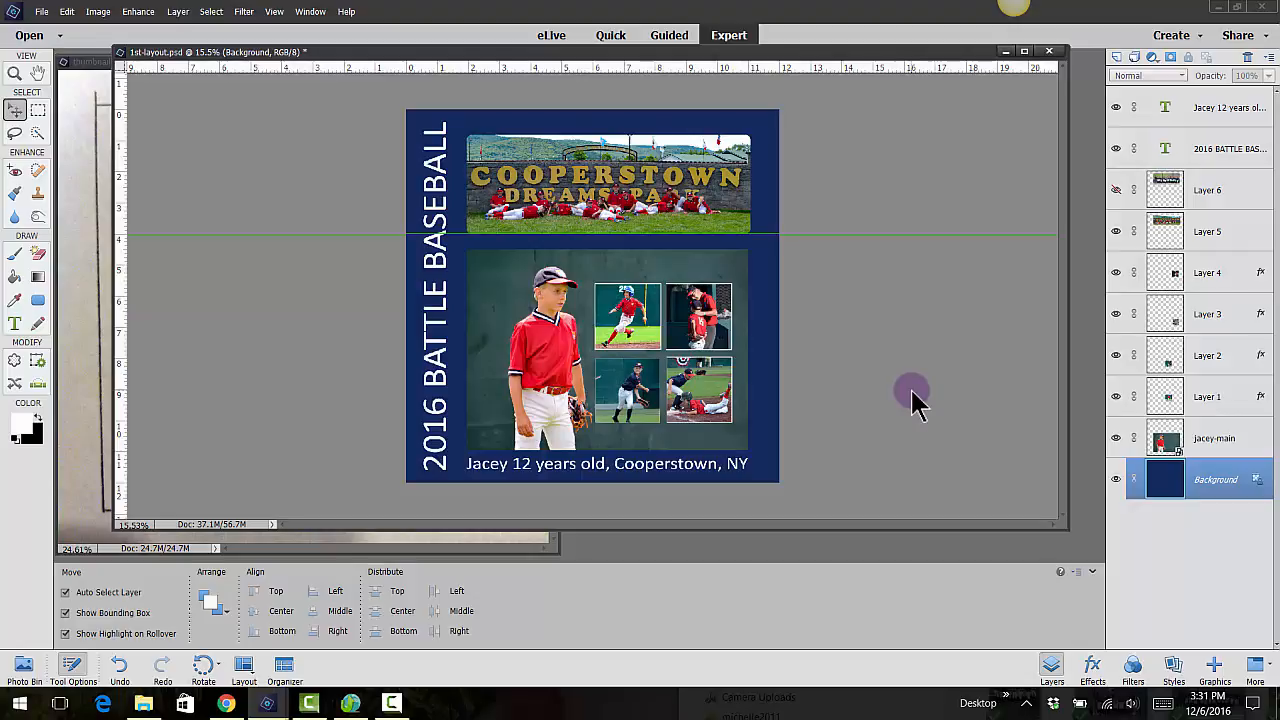
# Lower the opacity of the "2016 BATTLE BASEBALL" title layer to 20%
pyautogui.click(440, 266)
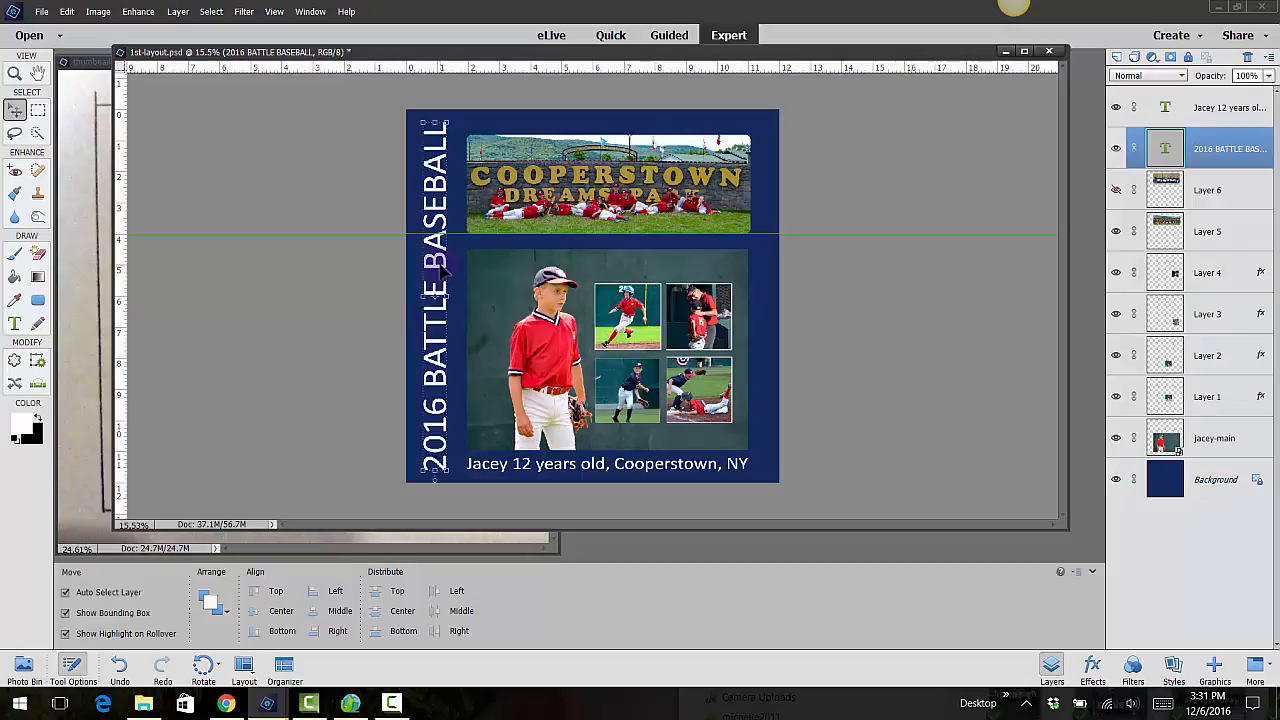
pyautogui.click(1218, 148)
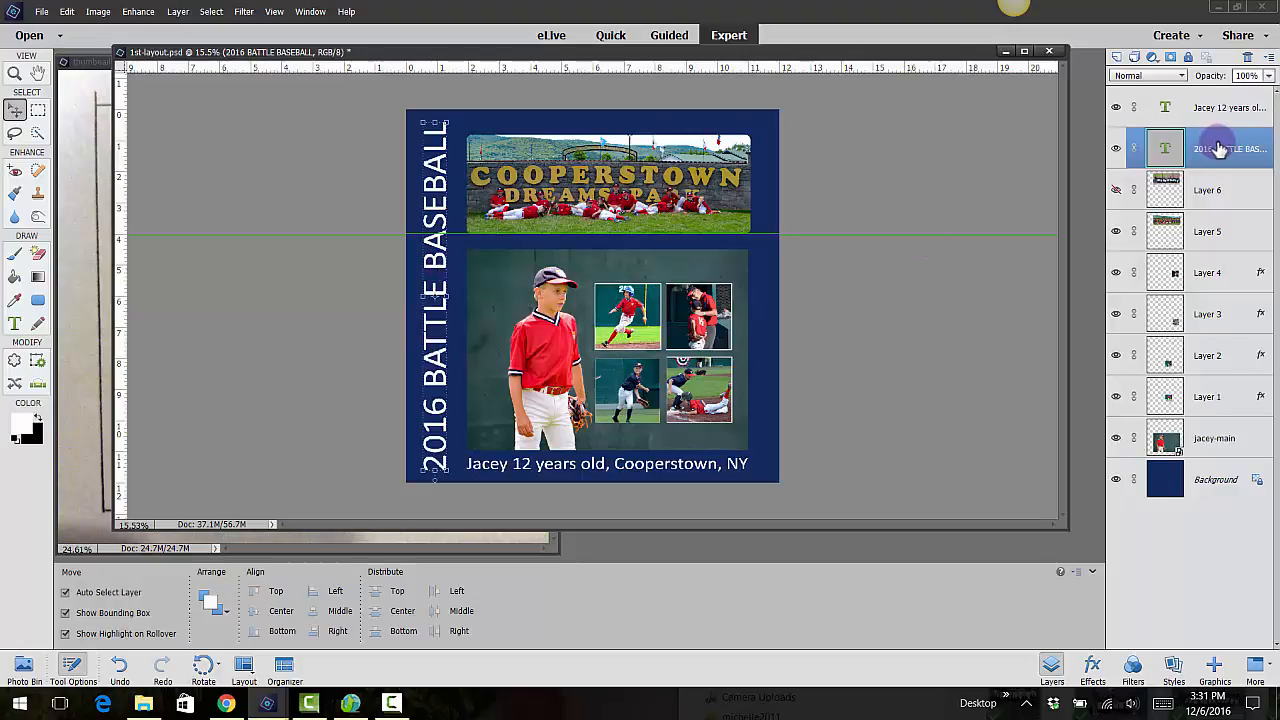
pyautogui.click(1266, 76)
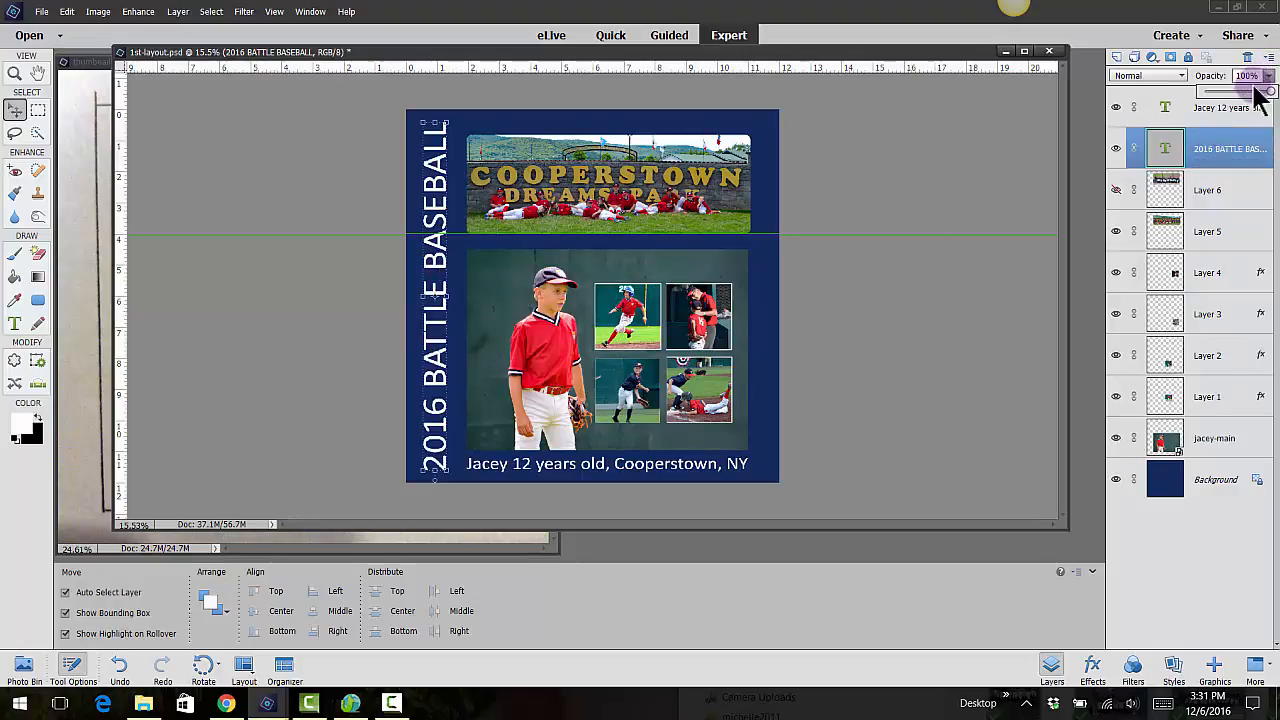
pyautogui.moveTo(1255, 100); pyautogui.dragTo(1218, 95)
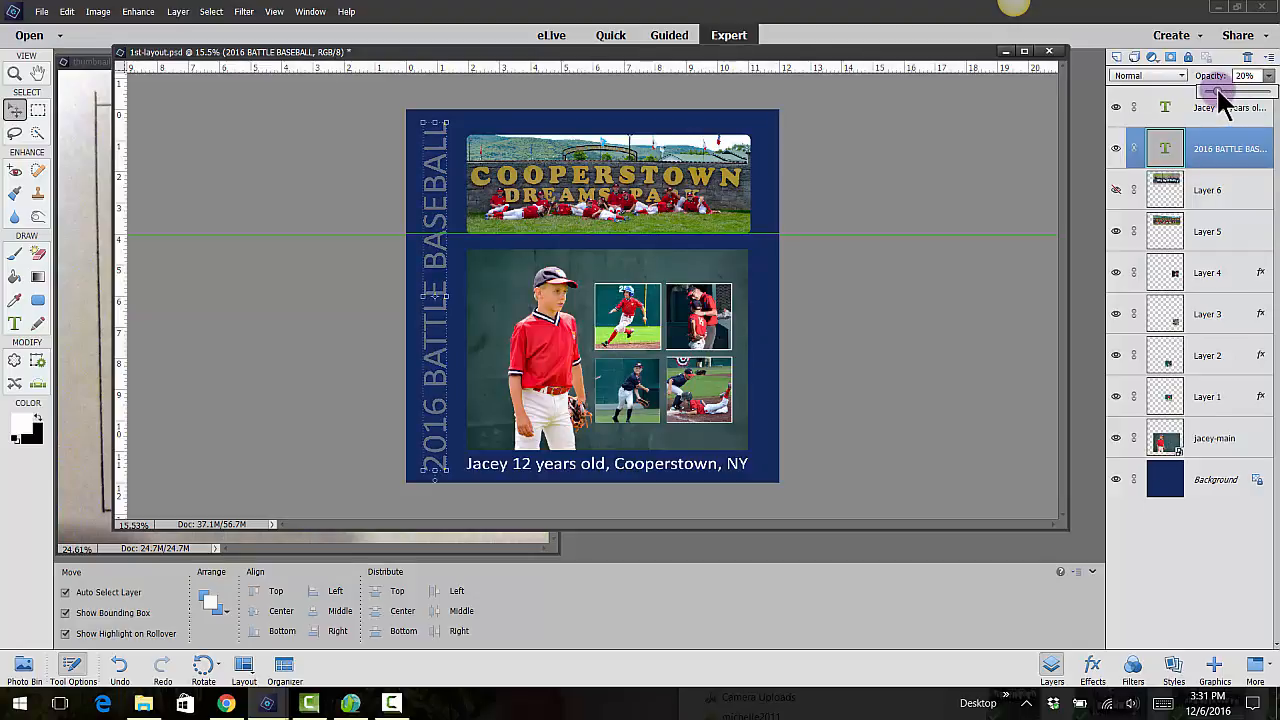
pyautogui.click(897, 205)
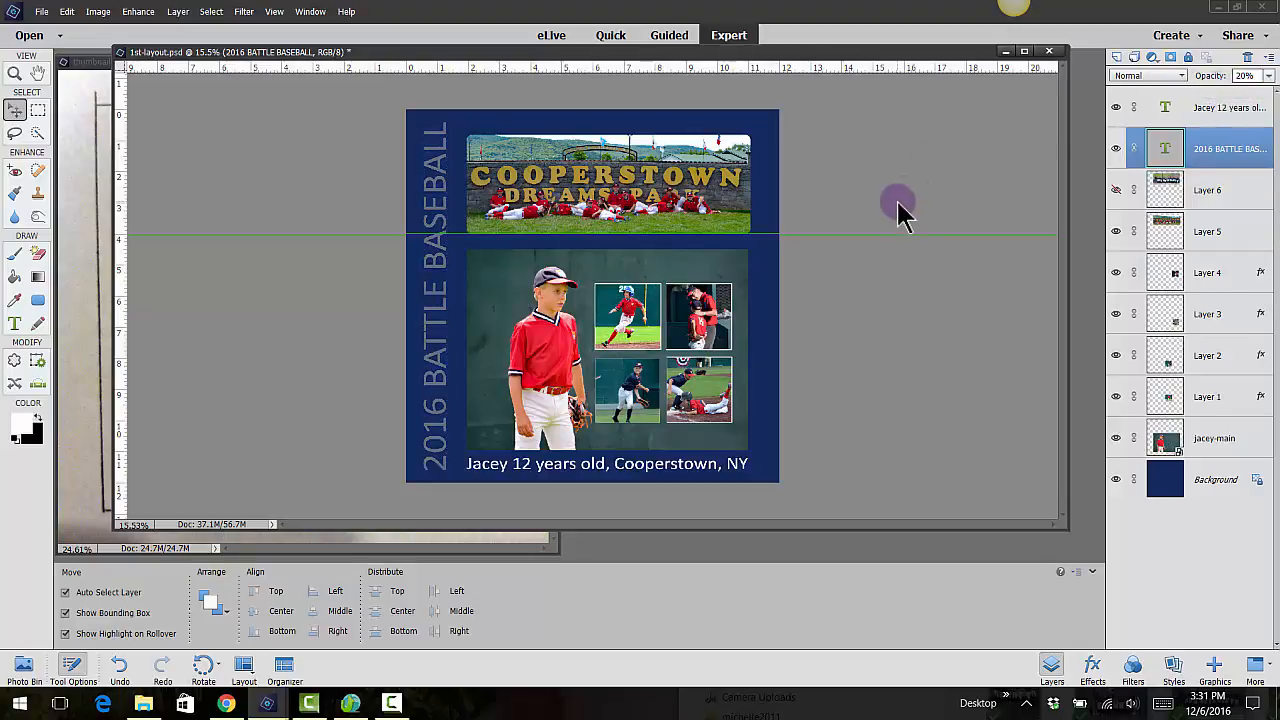
pyautogui.click(895, 208)
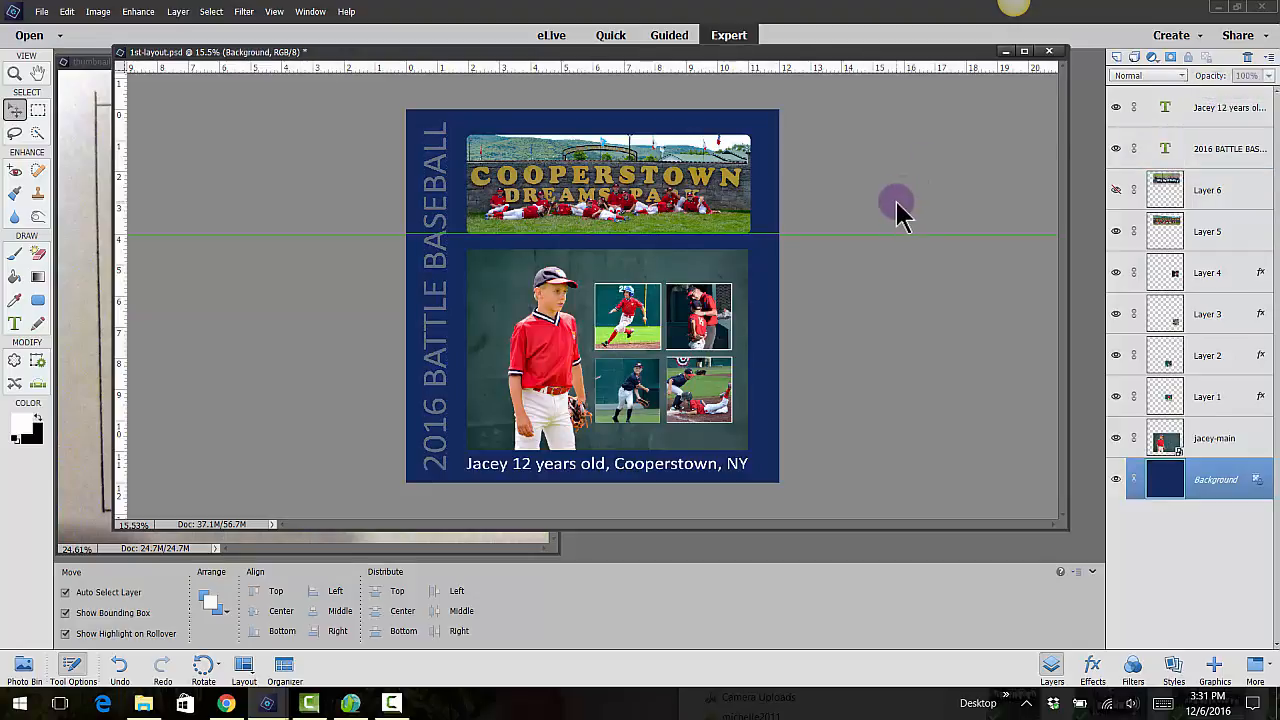
# Recolor the caption below the main photo with red ed2438 sampled from the player's shirt
pyautogui.click(703, 480)
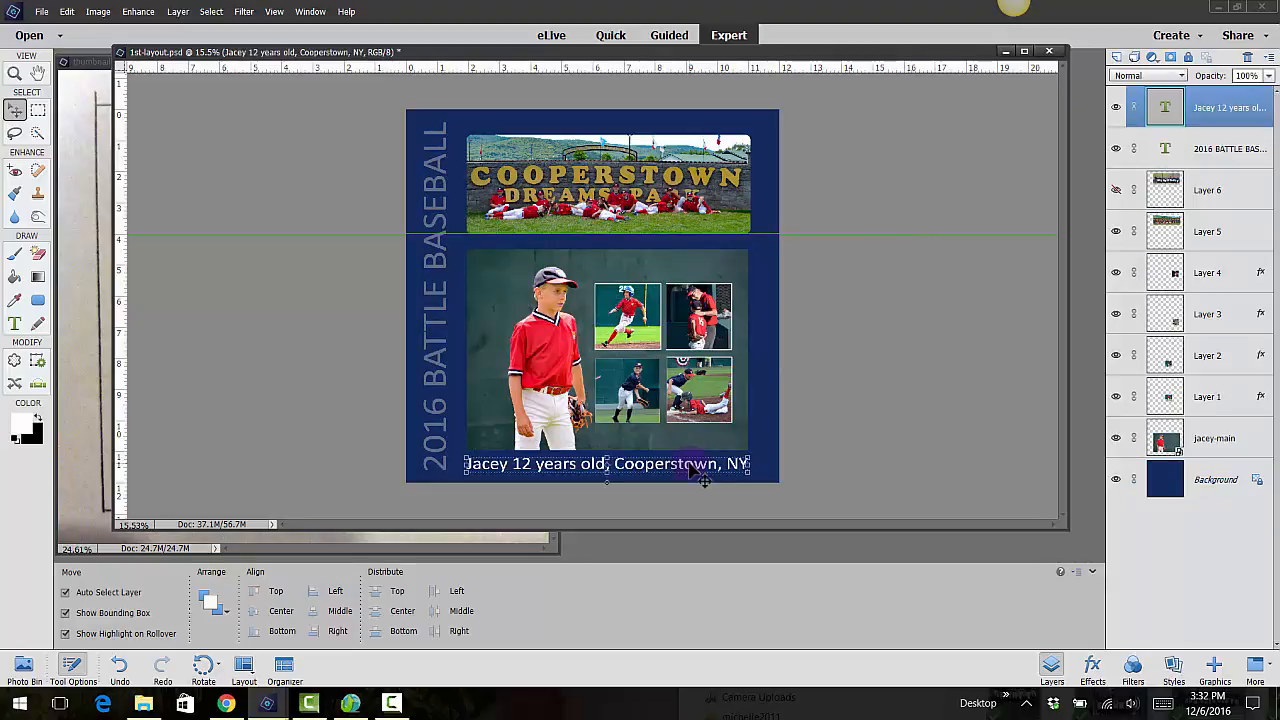
pyautogui.click(15, 323)
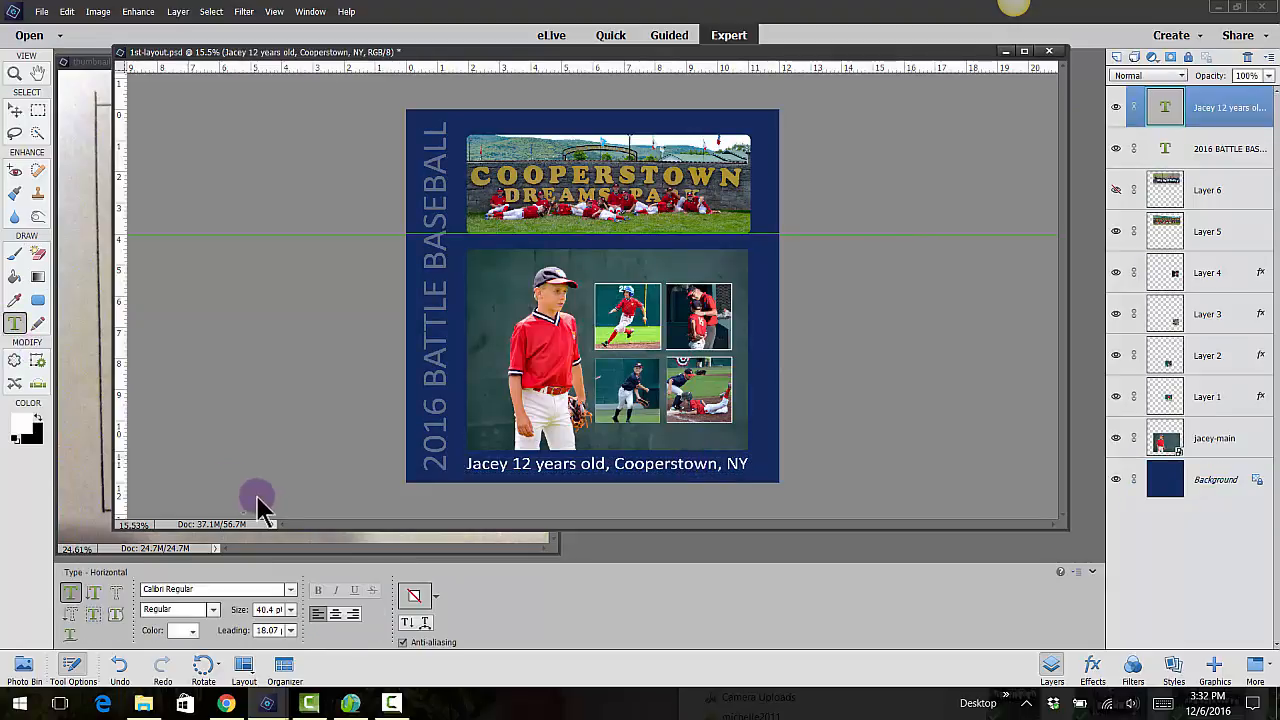
pyautogui.click(180, 632)
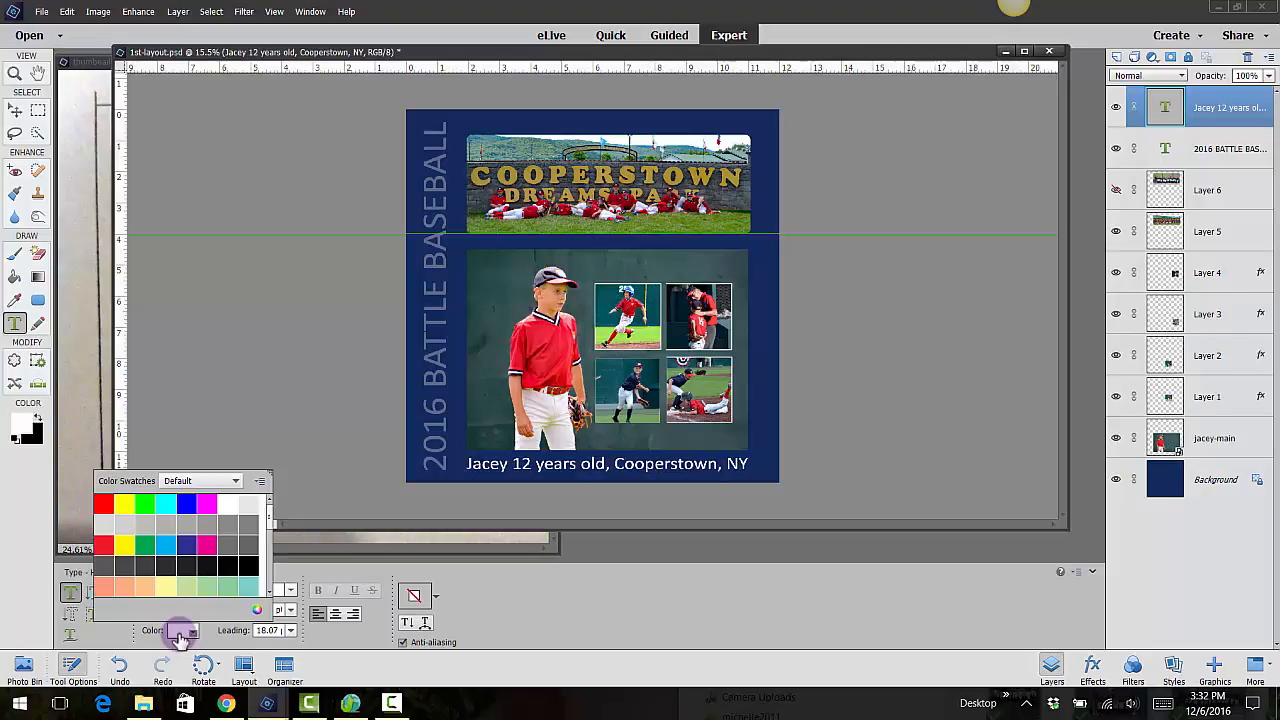
pyautogui.click(187, 519)
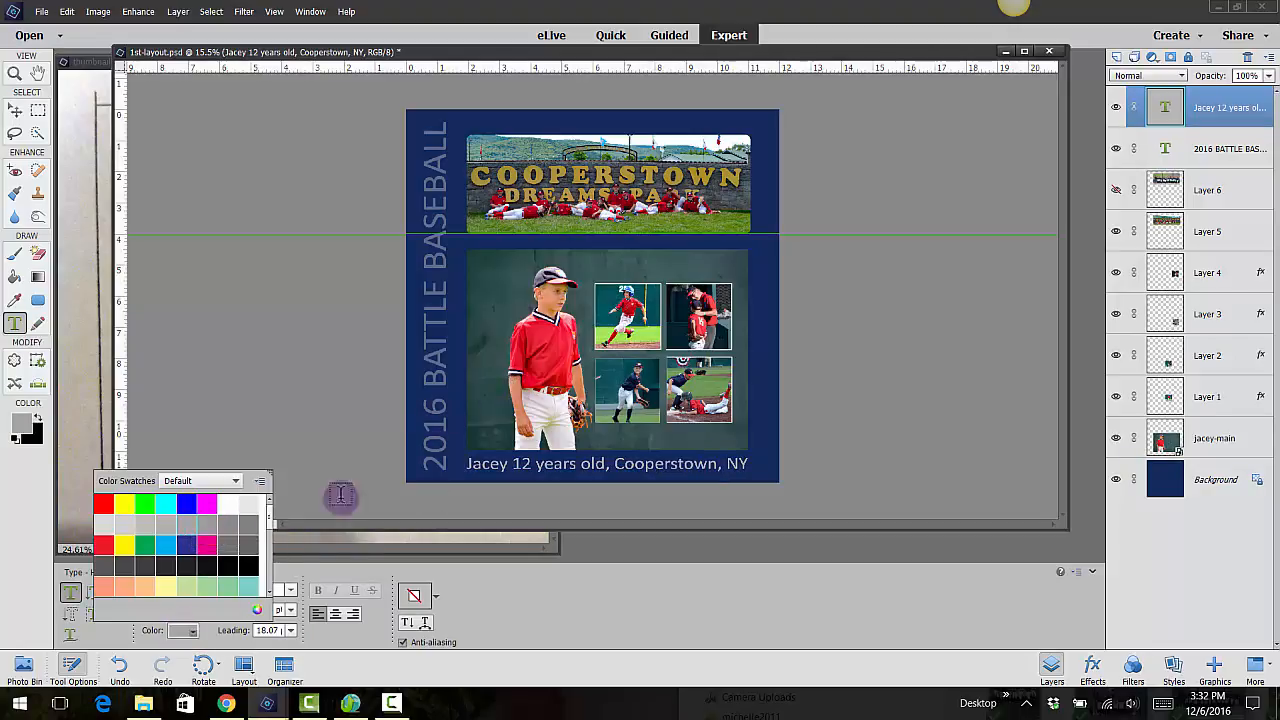
pyautogui.click(258, 613)
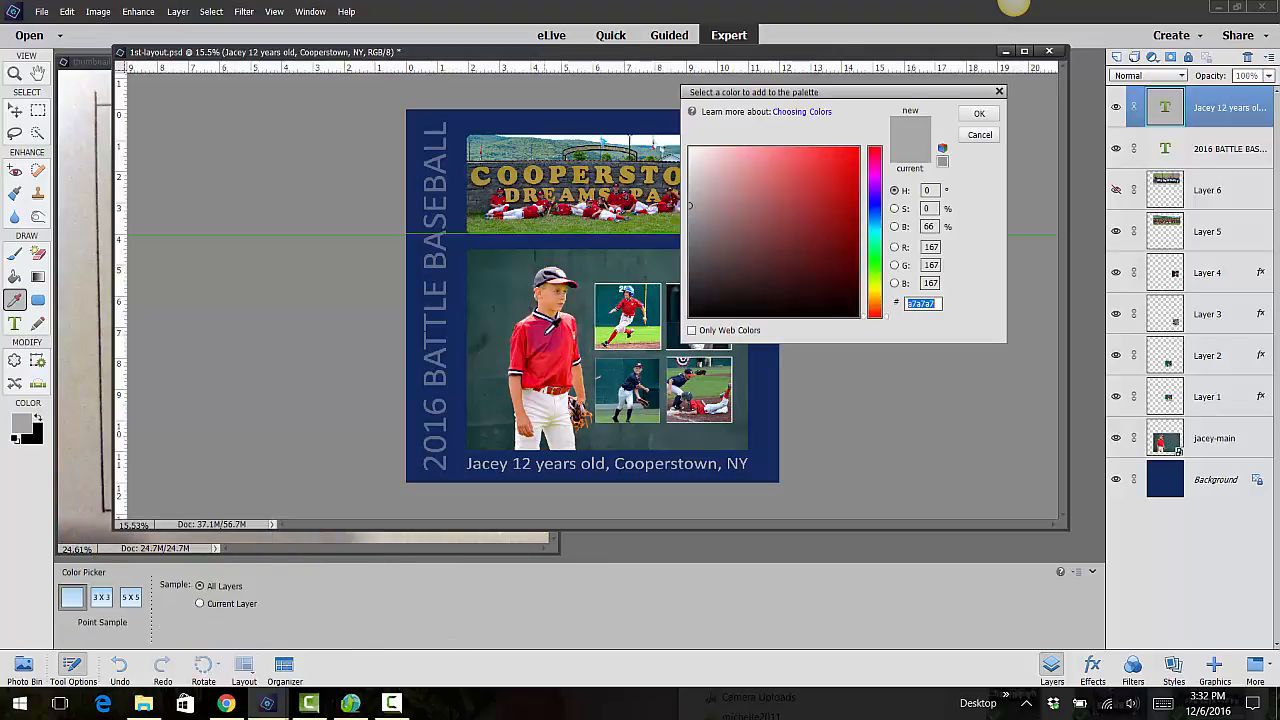
pyautogui.click(546, 333)
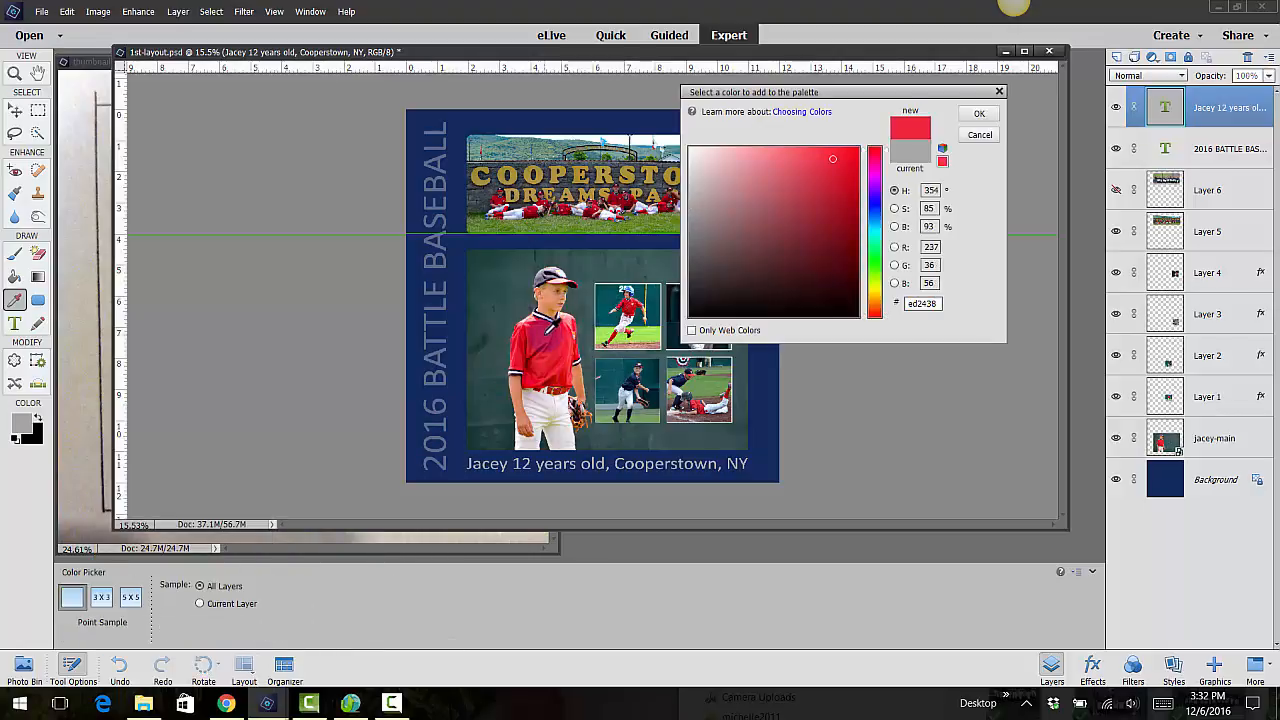
pyautogui.click(978, 115)
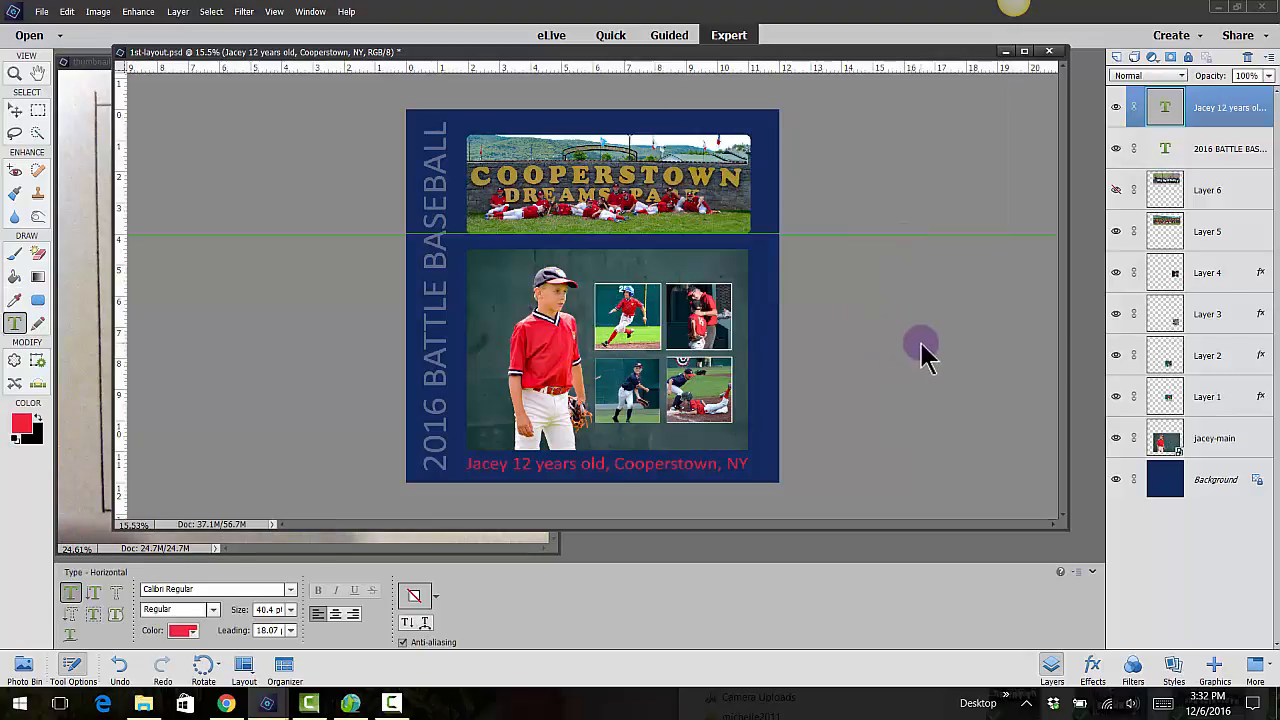
# Set the foreground color to medium gray 999494 and fill the Background layer with it using the Paint Bucket
pyautogui.click(1217, 484)
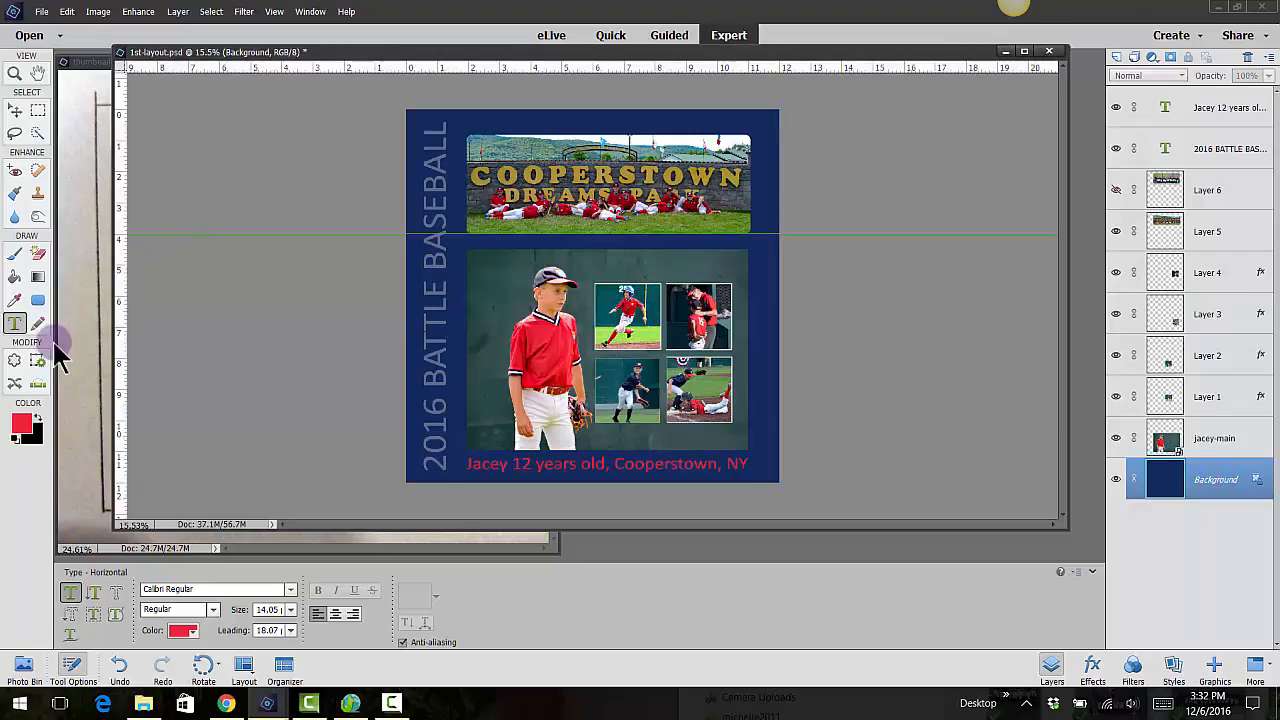
pyautogui.click(21, 424)
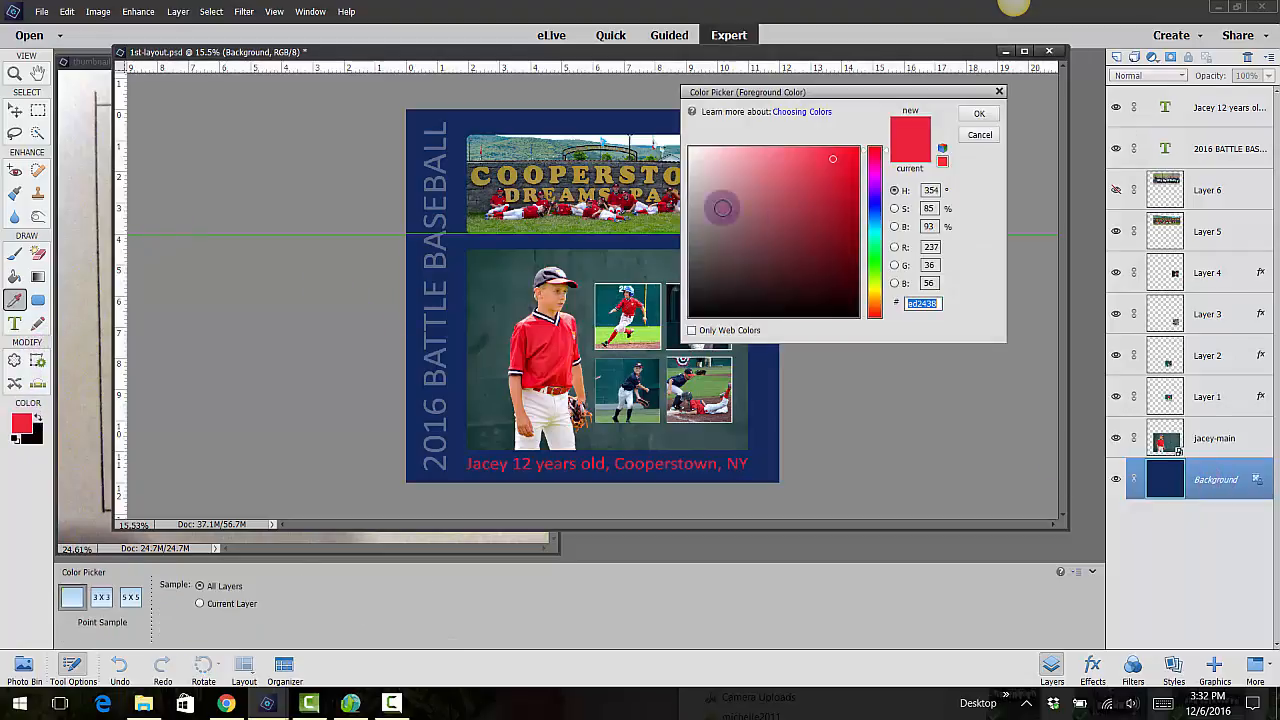
pyautogui.click(979, 114)
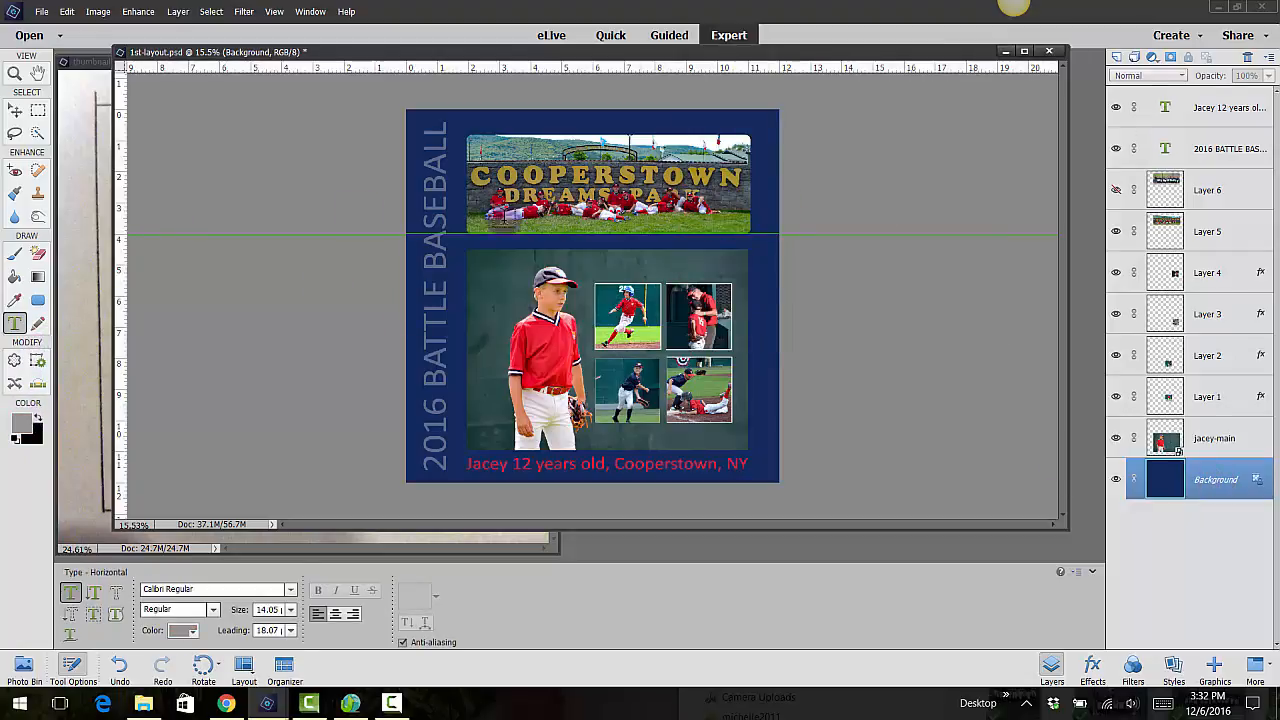
pyautogui.click(15, 276)
pyautogui.click(765, 322)
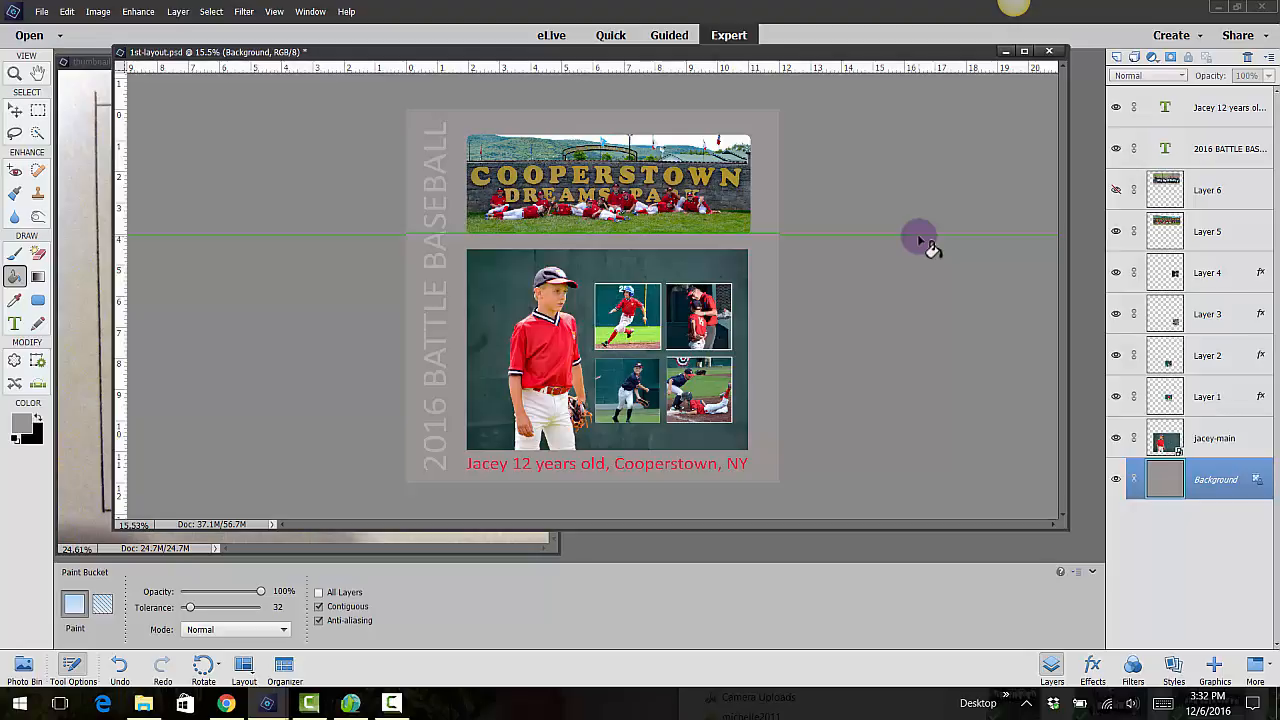
# Choose a dark charcoal gray as the foreground color and fill the Background layer with it
pyautogui.click(21, 424)
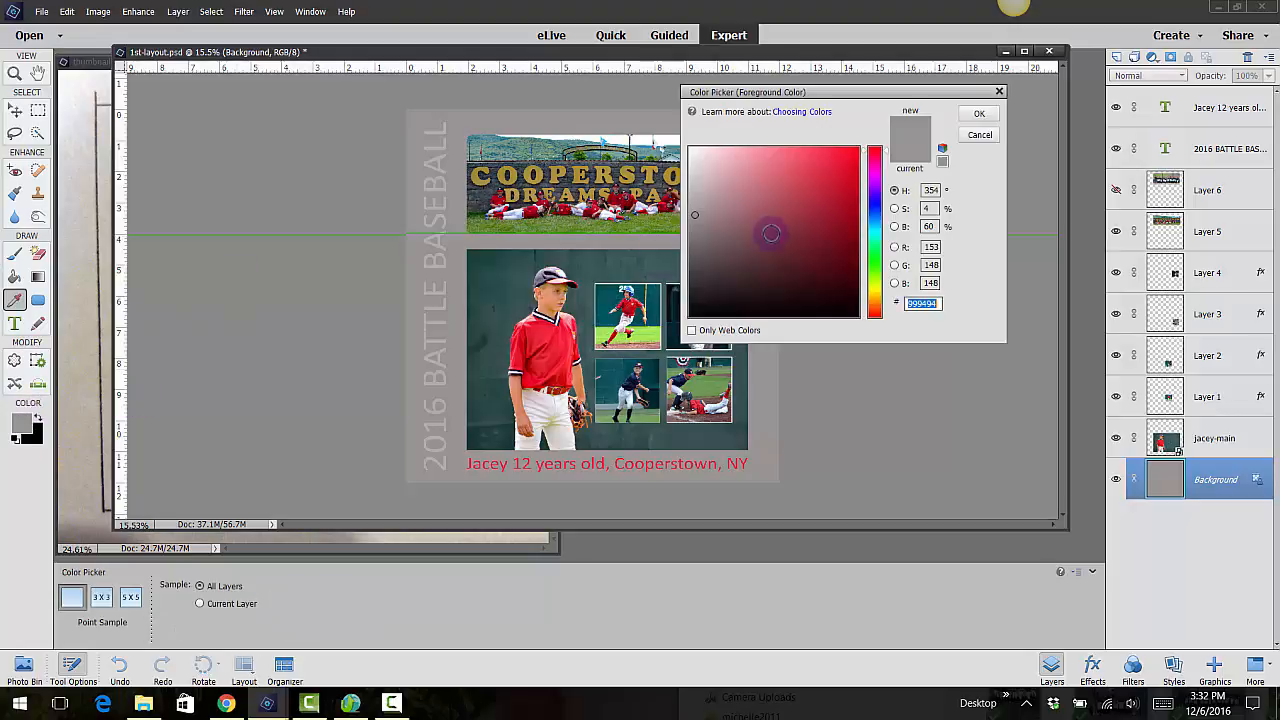
pyautogui.click(695, 271)
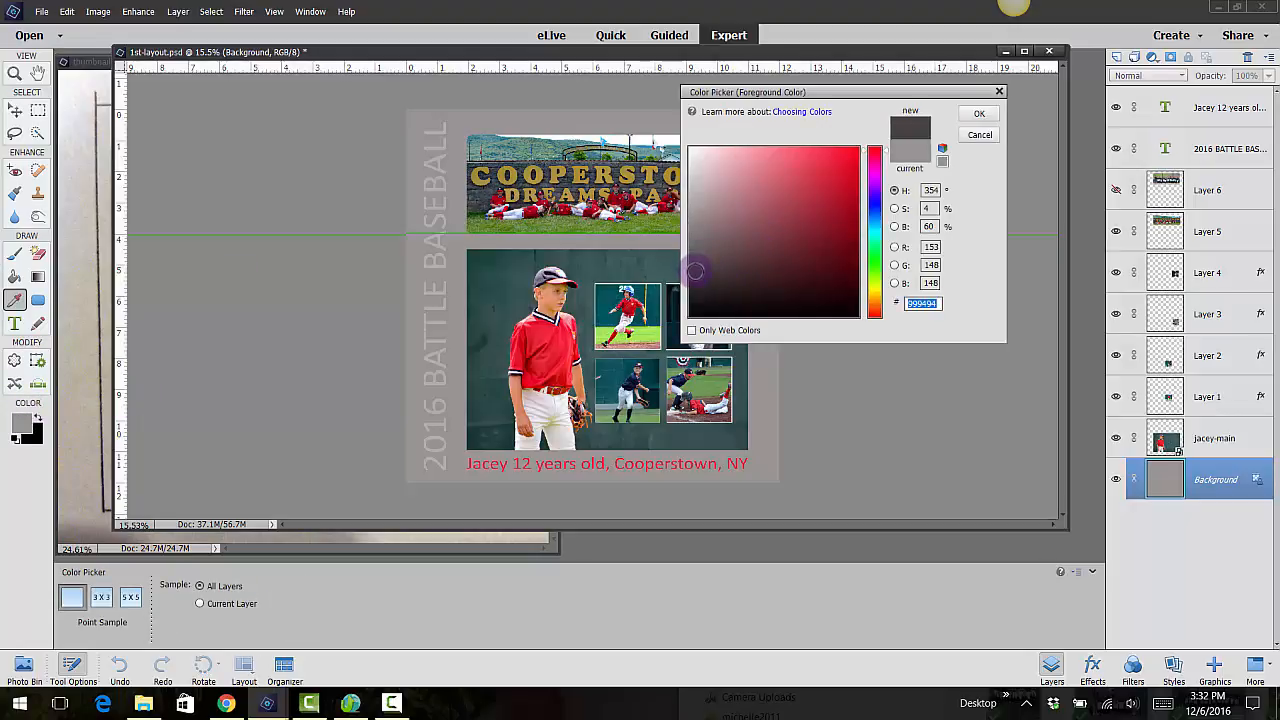
pyautogui.click(980, 114)
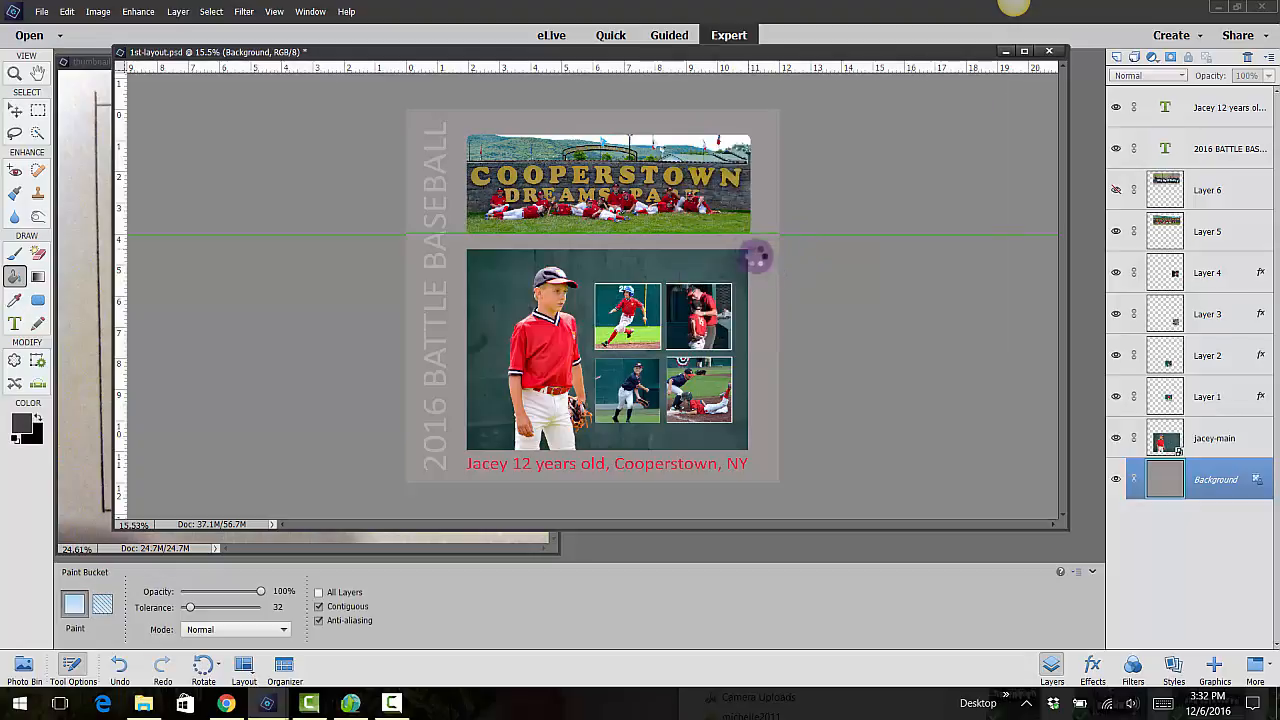
pyautogui.click(779, 281)
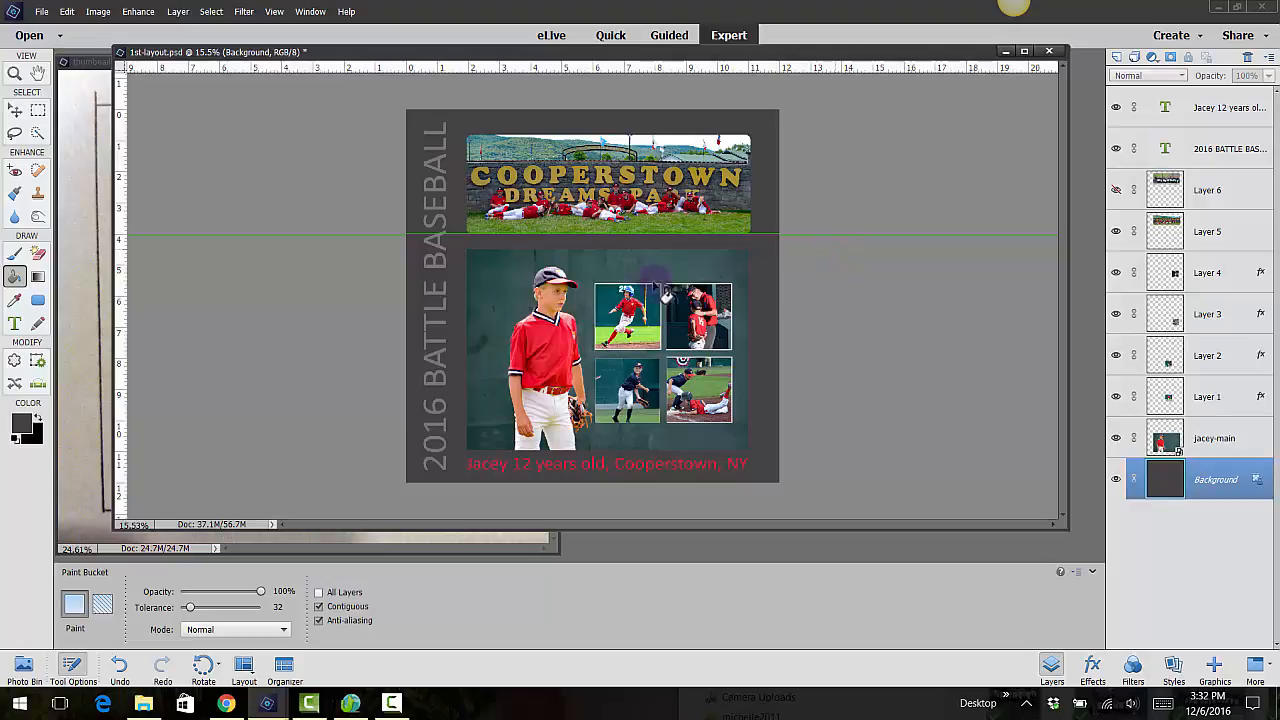
# Recolor the caption below the main photo with gold af8f34 sampled from the Cooperstown sign lettering
pyautogui.click(16, 324)
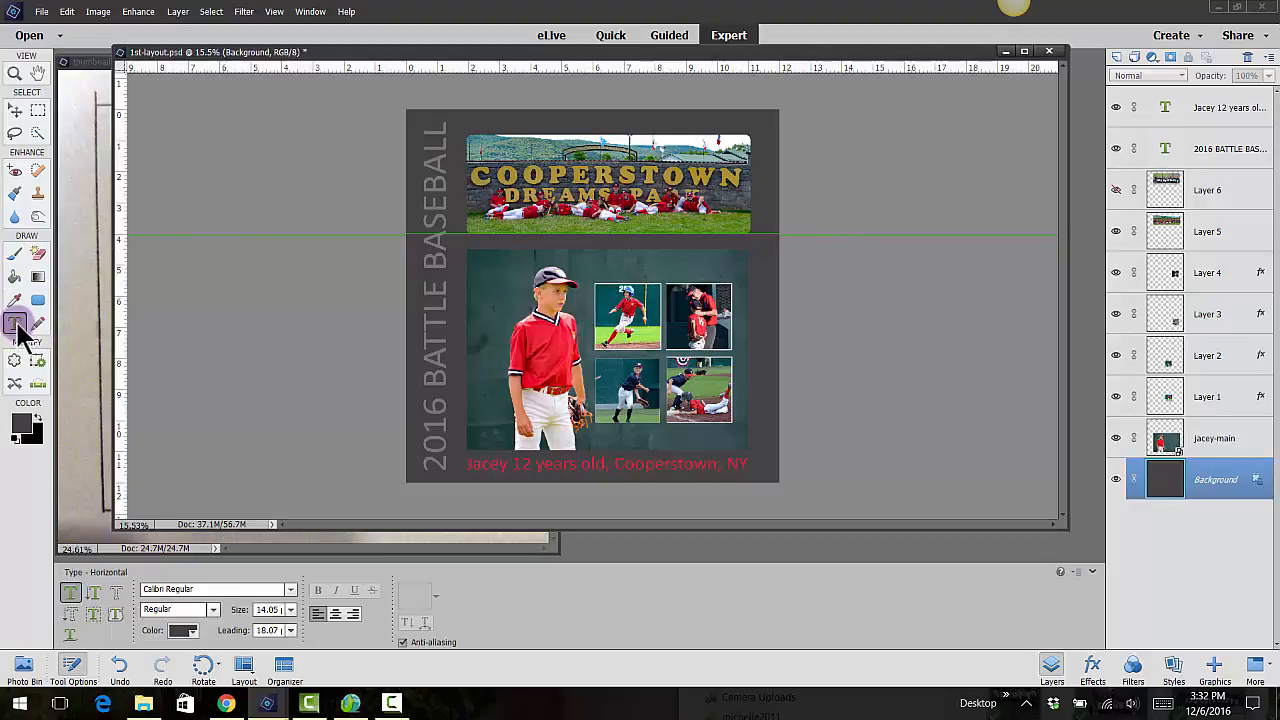
pyautogui.click(1224, 107)
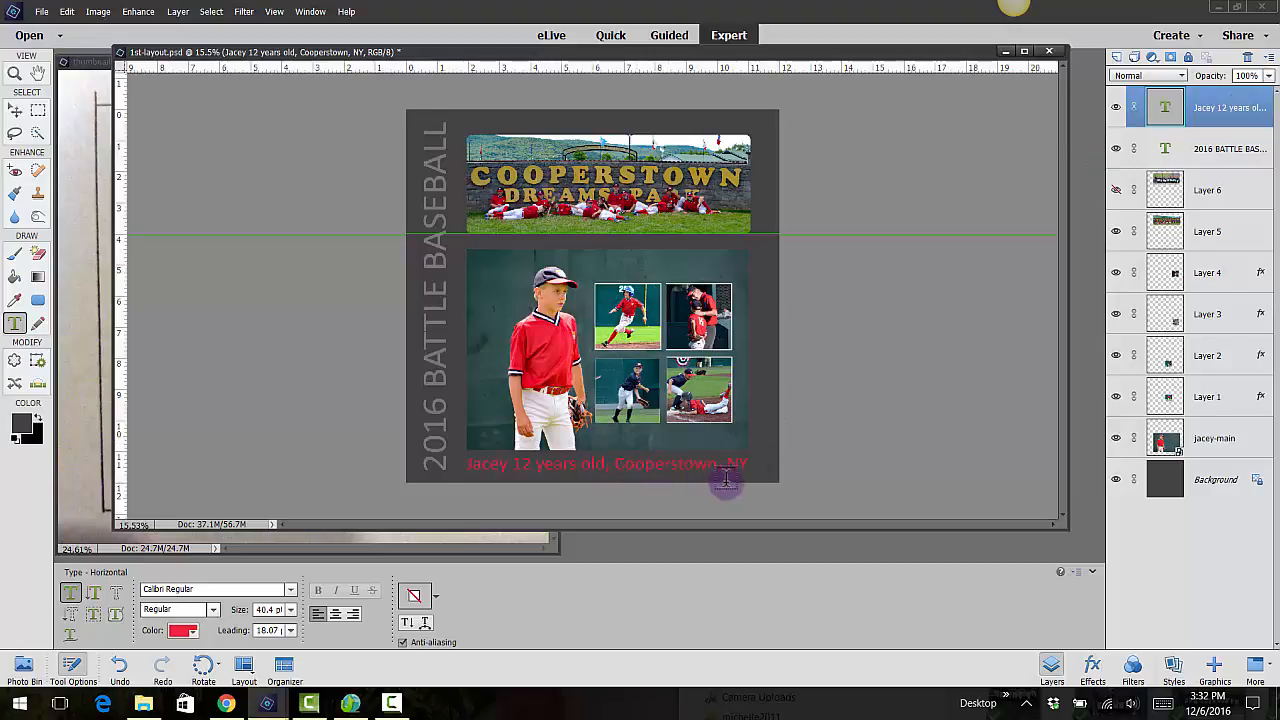
pyautogui.click(180, 630)
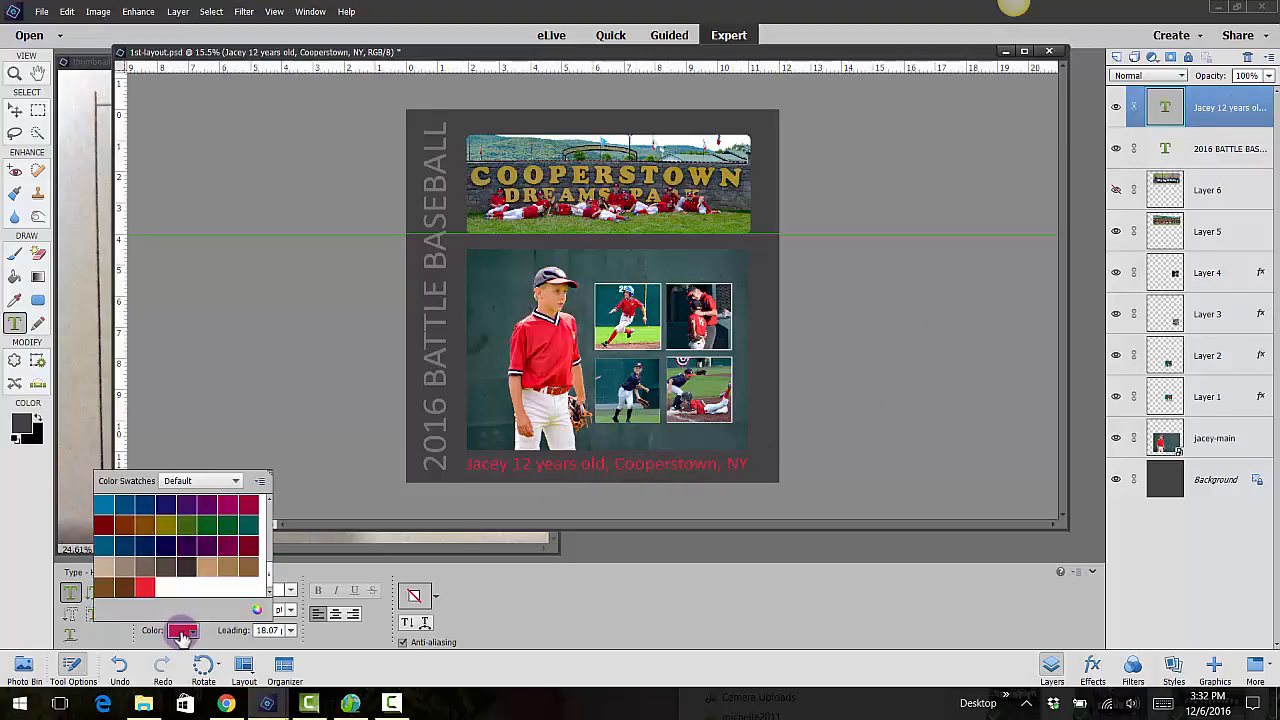
pyautogui.click(260, 610)
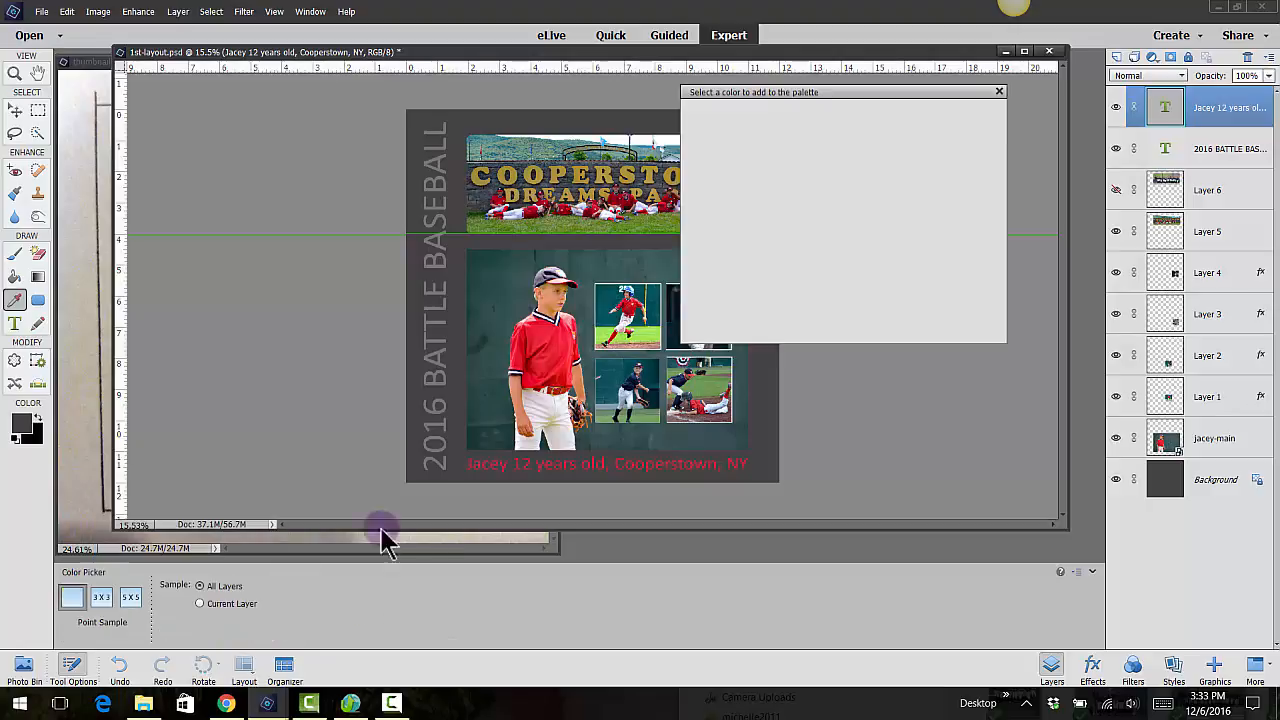
pyautogui.click(563, 163)
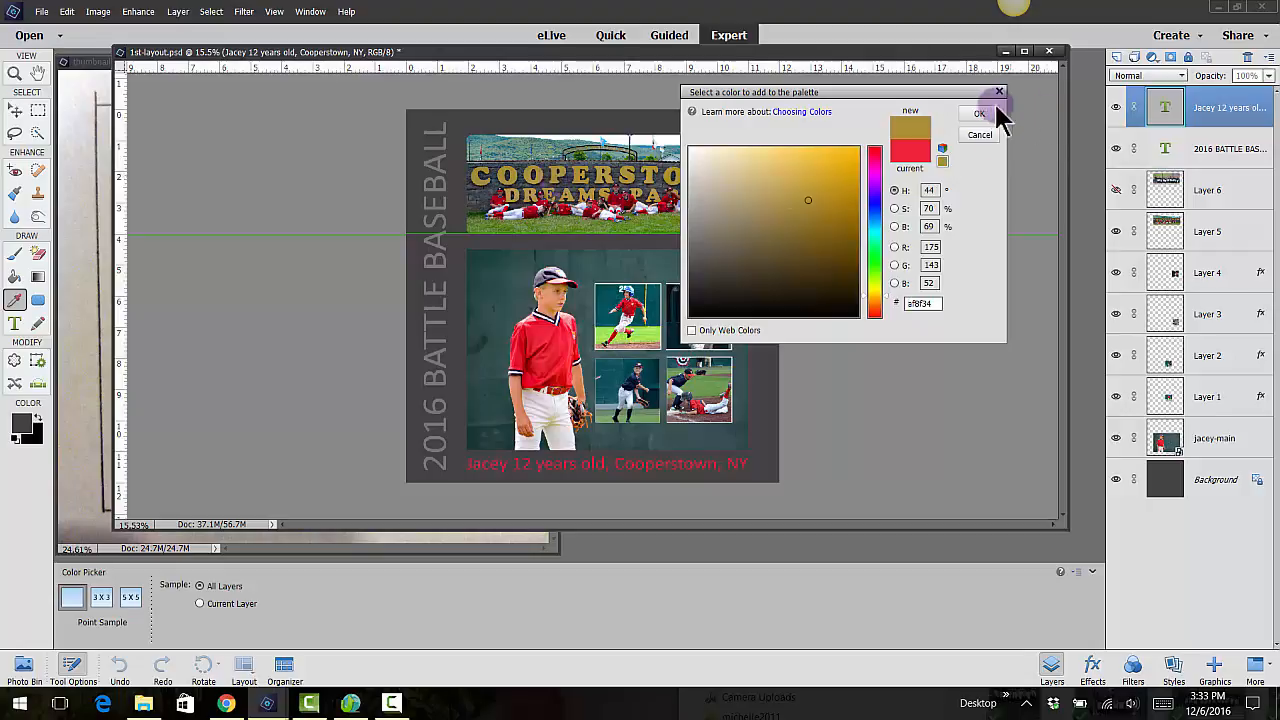
pyautogui.click(981, 114)
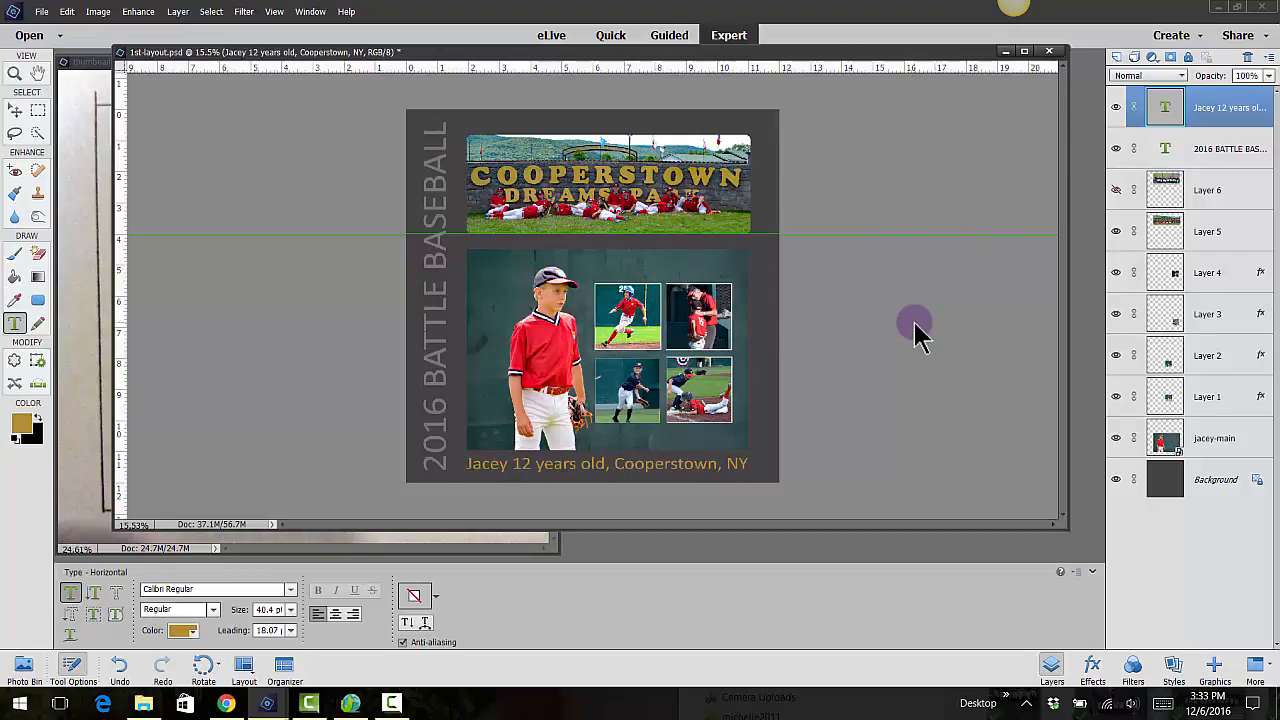
pyautogui.press('v')
pyautogui.click(914, 322)
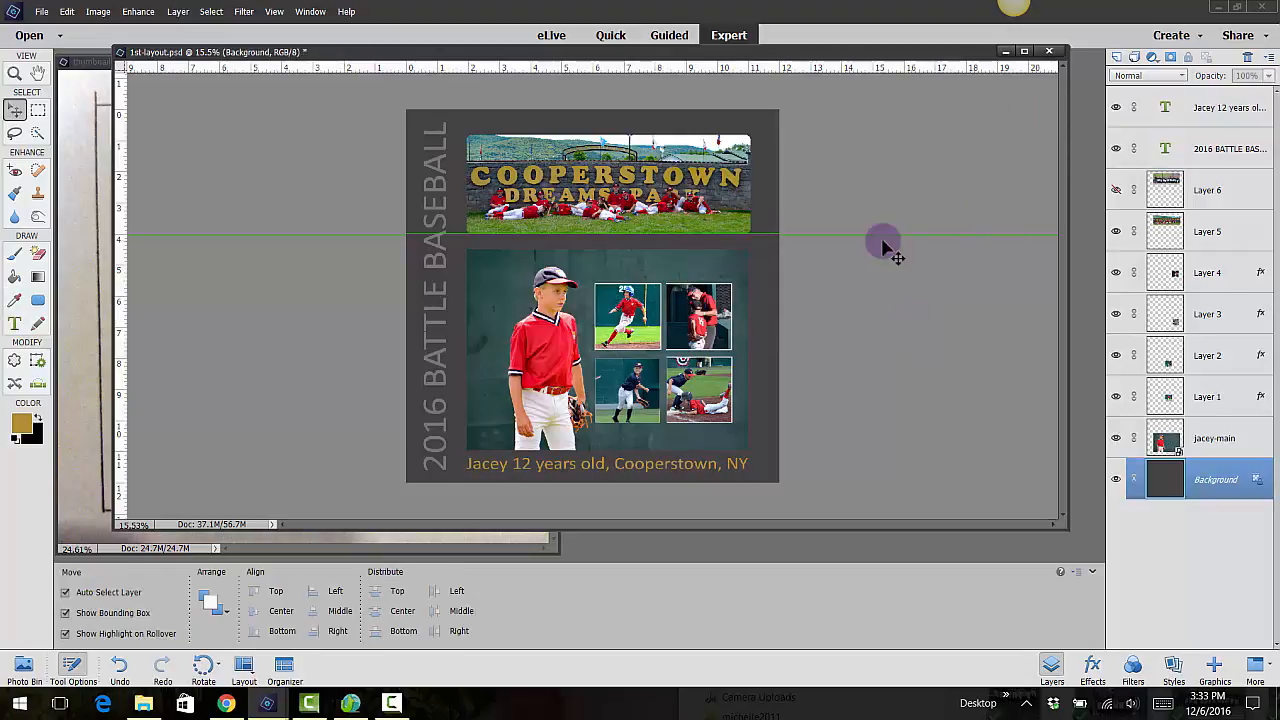
# Save the layered 1st-layout.psd, then save a JPEG copy named 1st-layout at Maximum quality 10 with the Baseline ("Standard") format
pyautogui.click(40, 12)
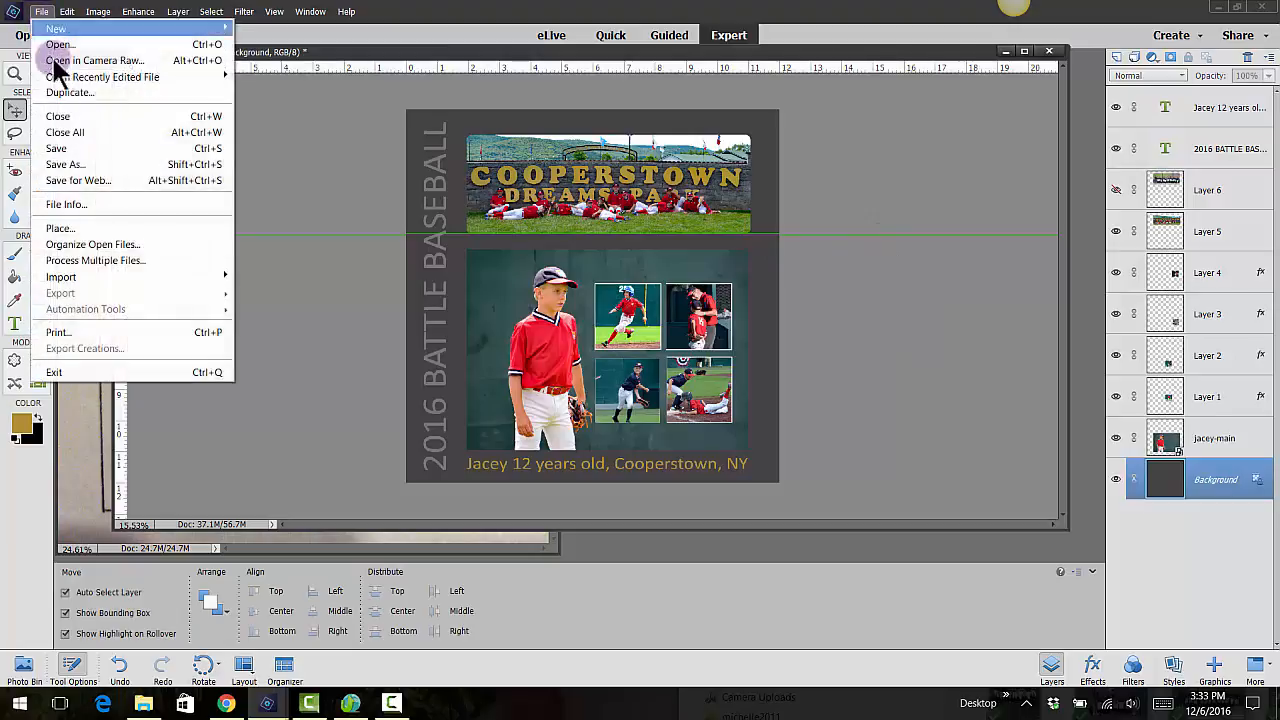
pyautogui.click(56, 149)
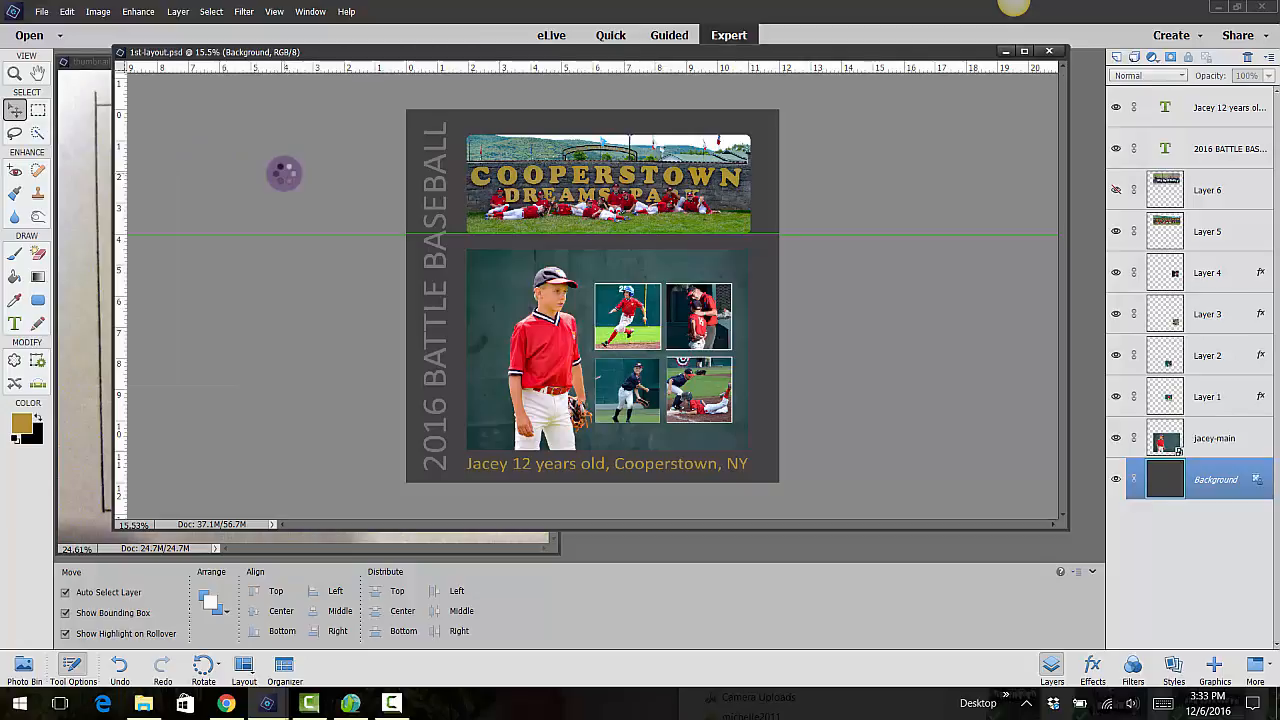
pyautogui.click(41, 13)
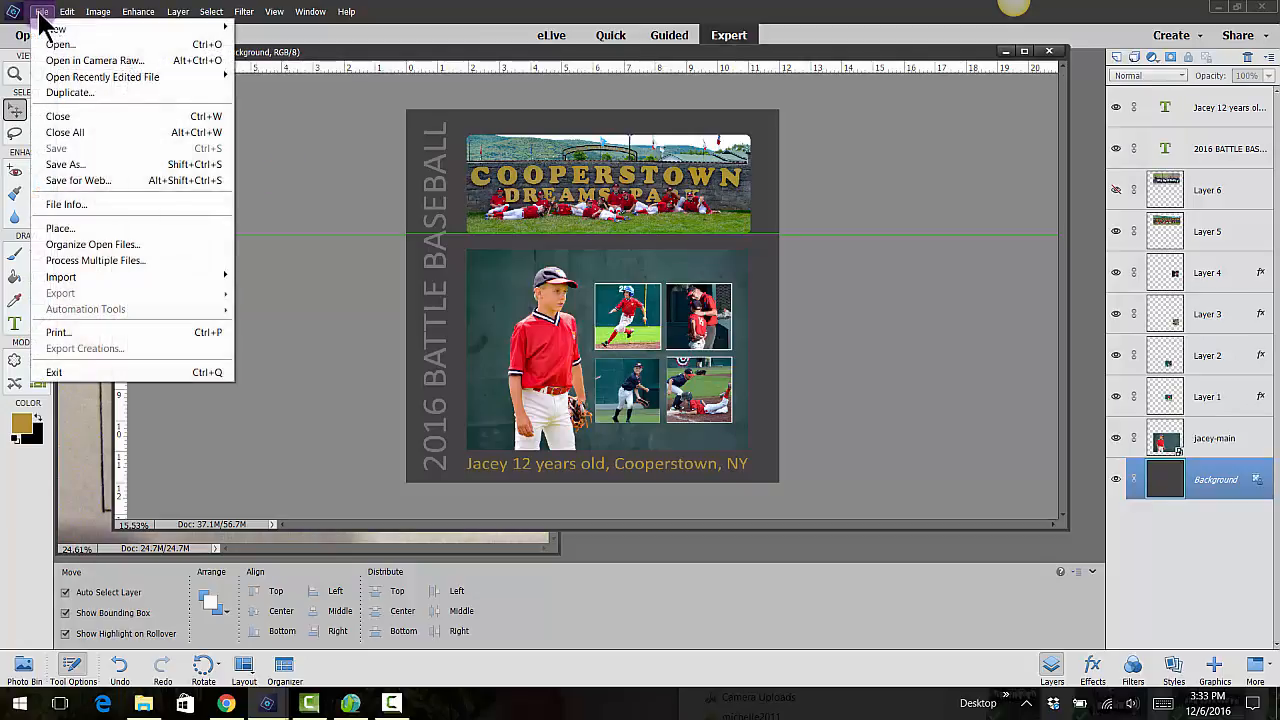
pyautogui.click(82, 162)
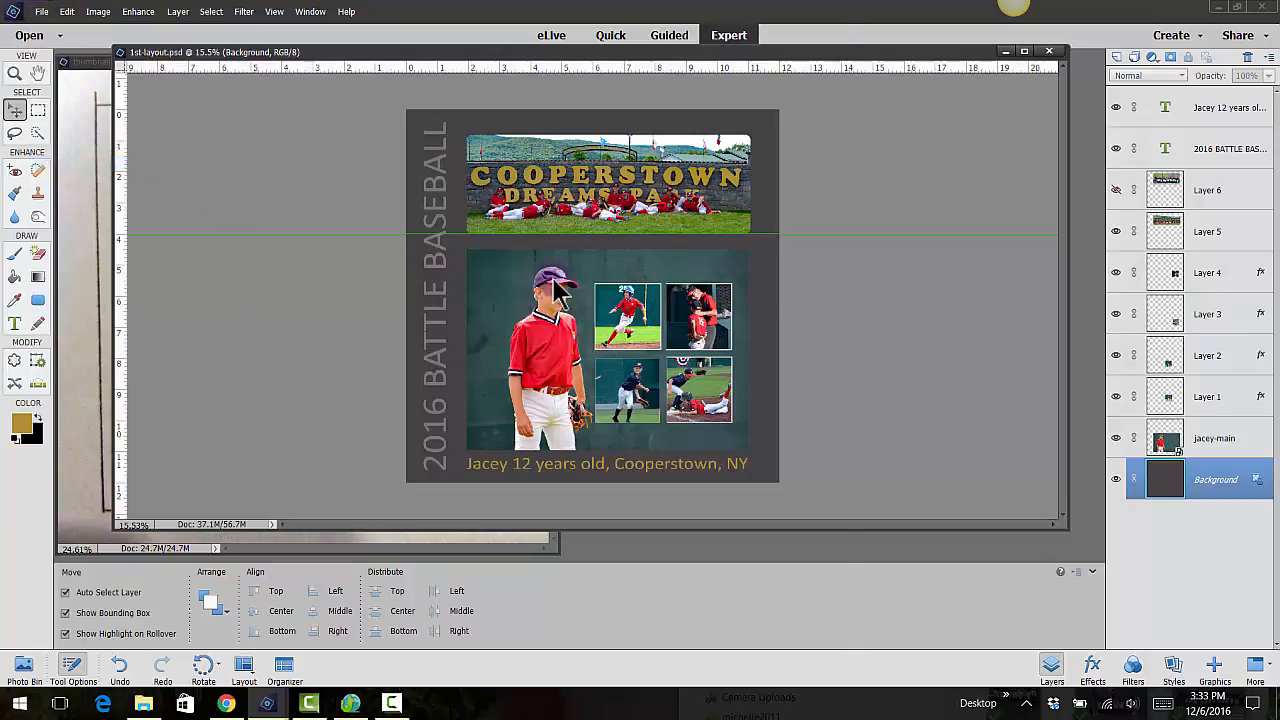
pyautogui.click(186, 521)
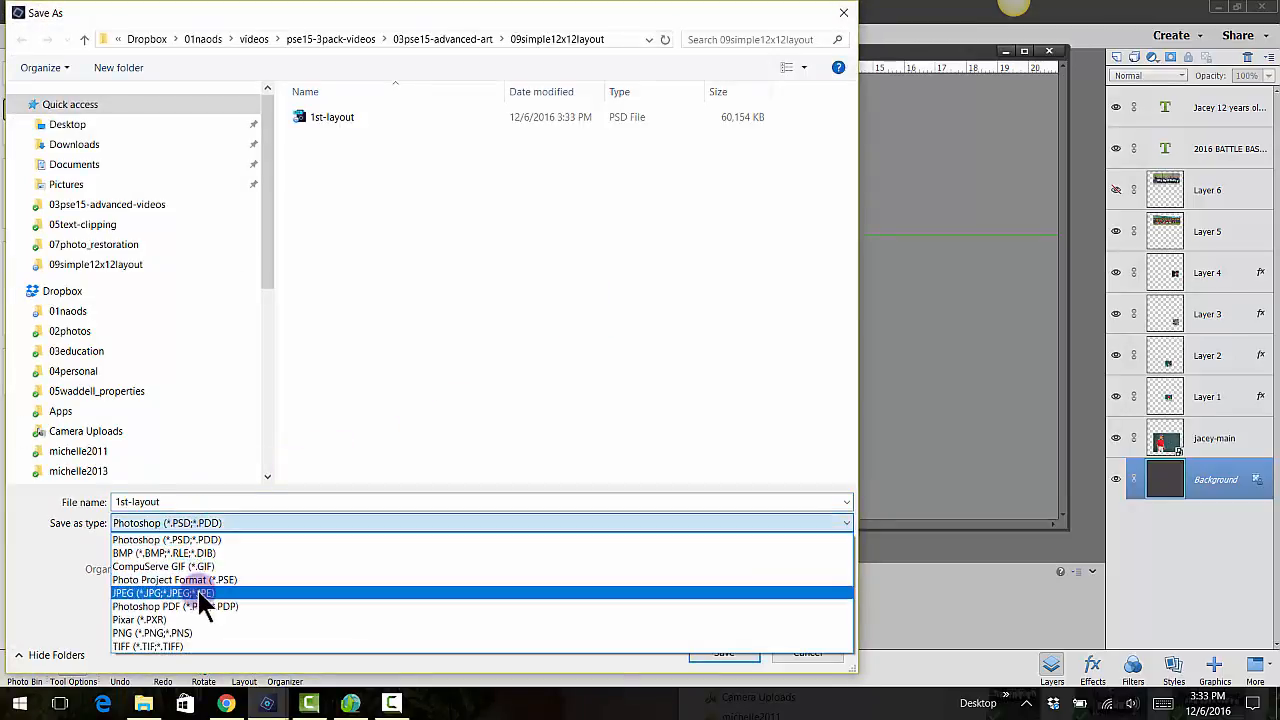
pyautogui.click(201, 594)
pyautogui.click(722, 652)
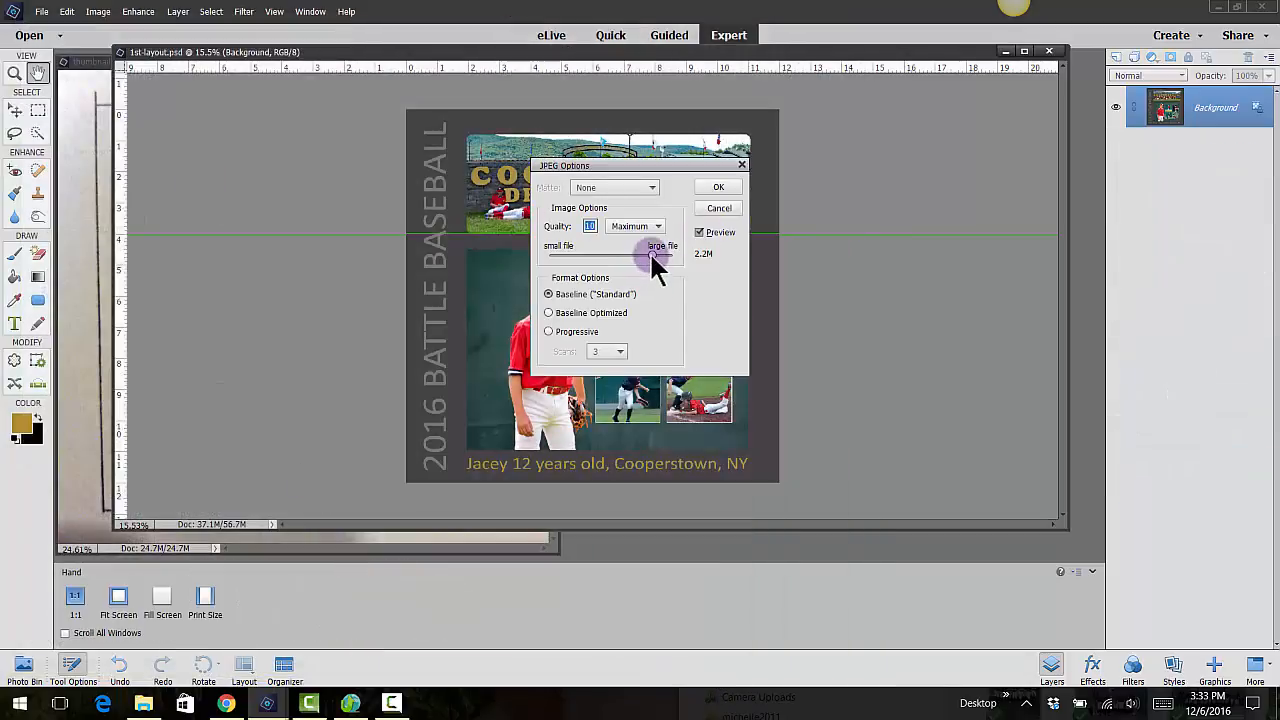
pyautogui.click(651, 251)
pyautogui.click(726, 192)
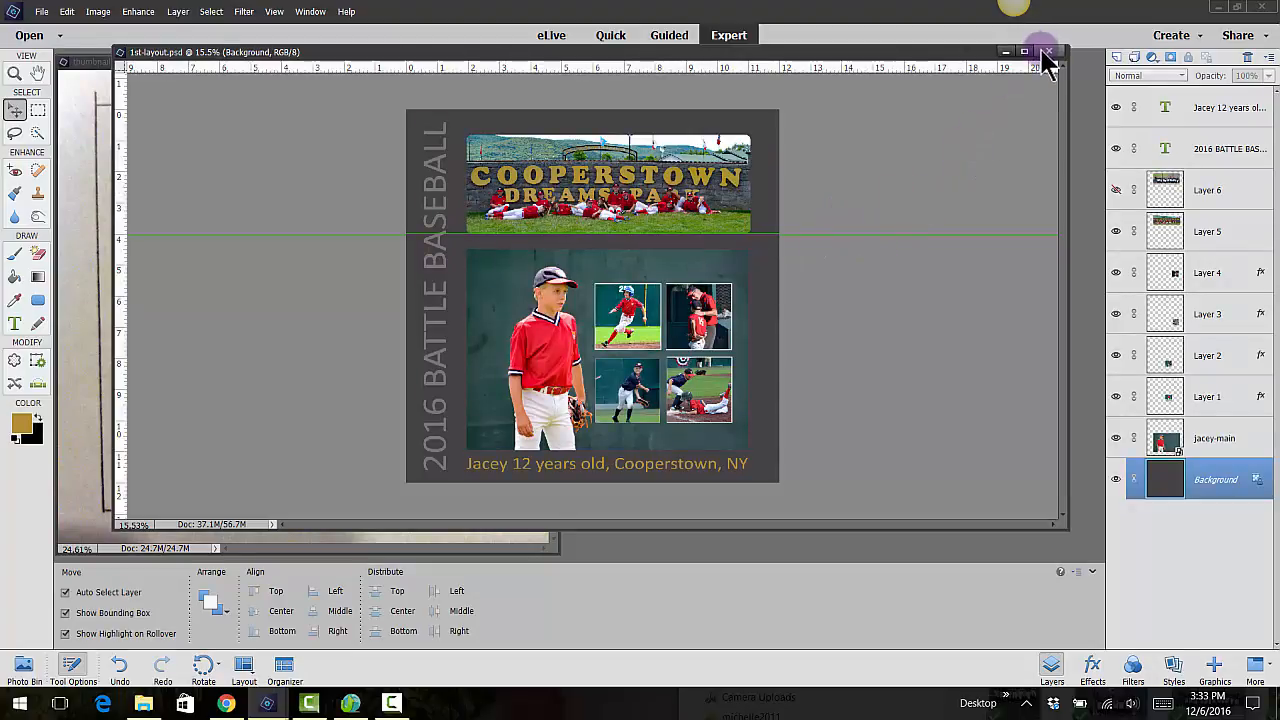
# Close the layered layout and the thumbnail sketch, and open the JPEG version of 1st-layout from the 09simple12x12layout folder
pyautogui.click(1046, 52)
pyautogui.click(543, 61)
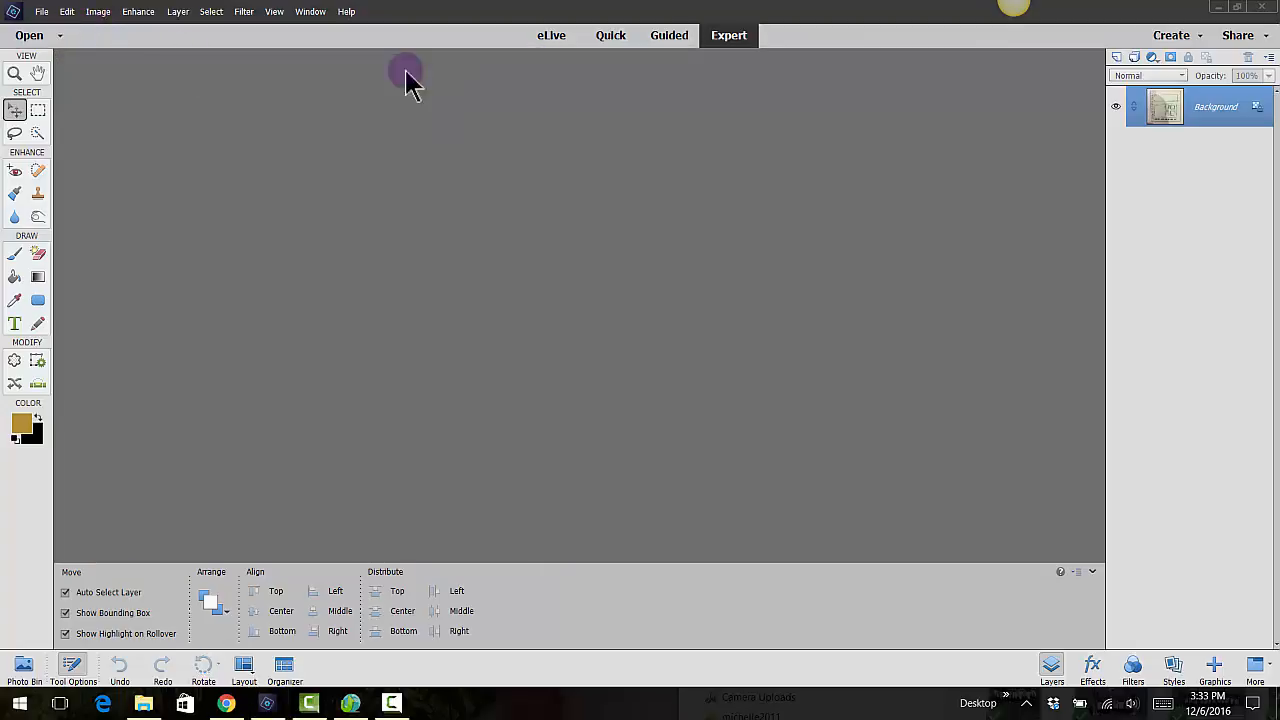
pyautogui.click(42, 11)
pyautogui.click(50, 36)
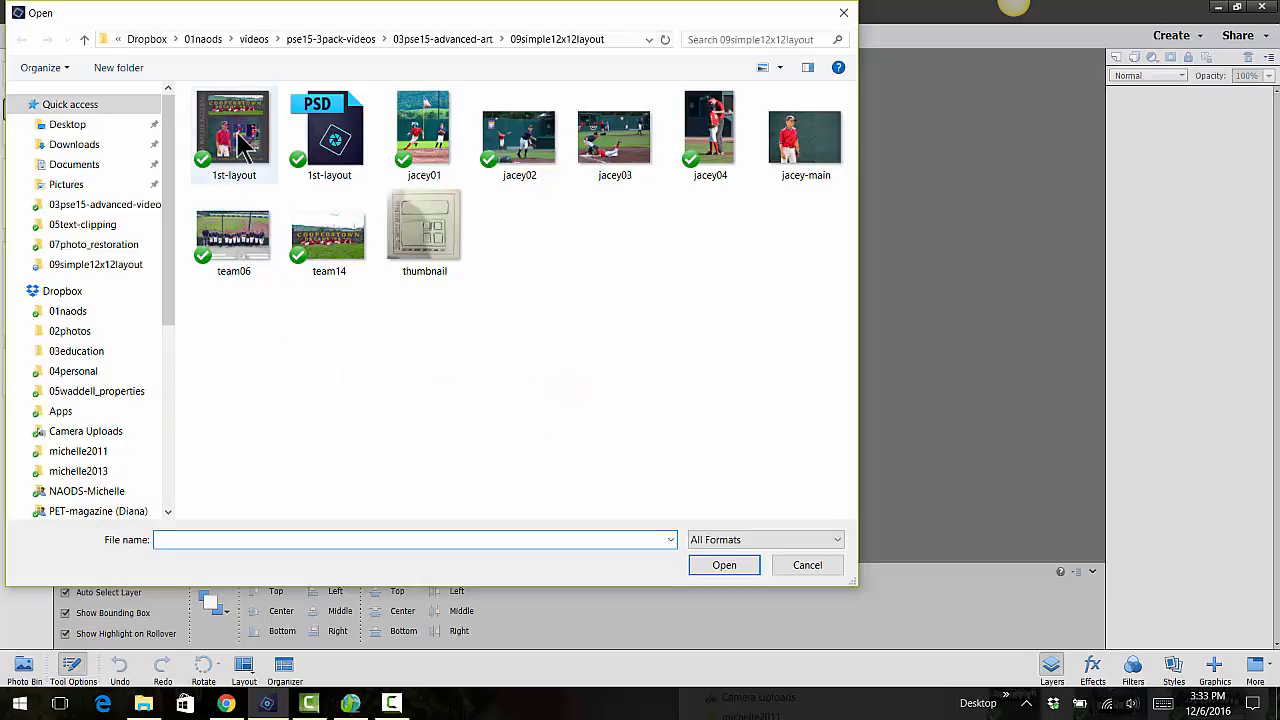
pyautogui.click(346, 104)
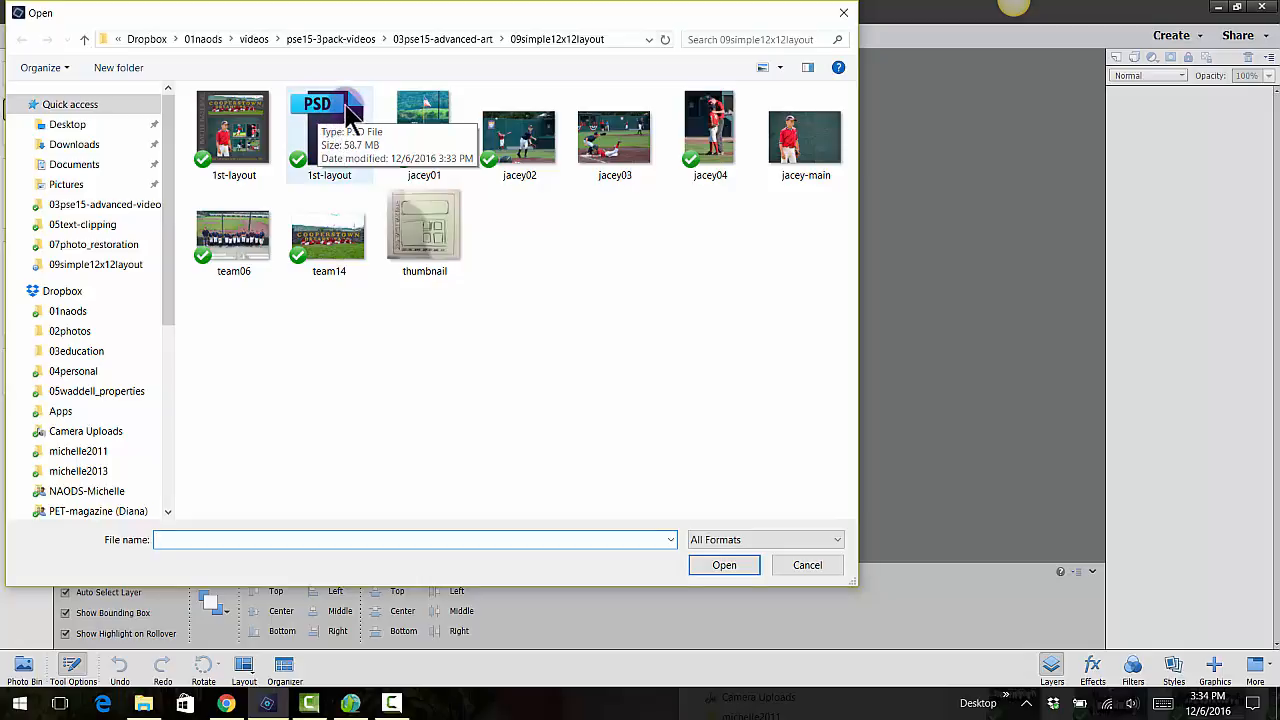
pyautogui.click(238, 152)
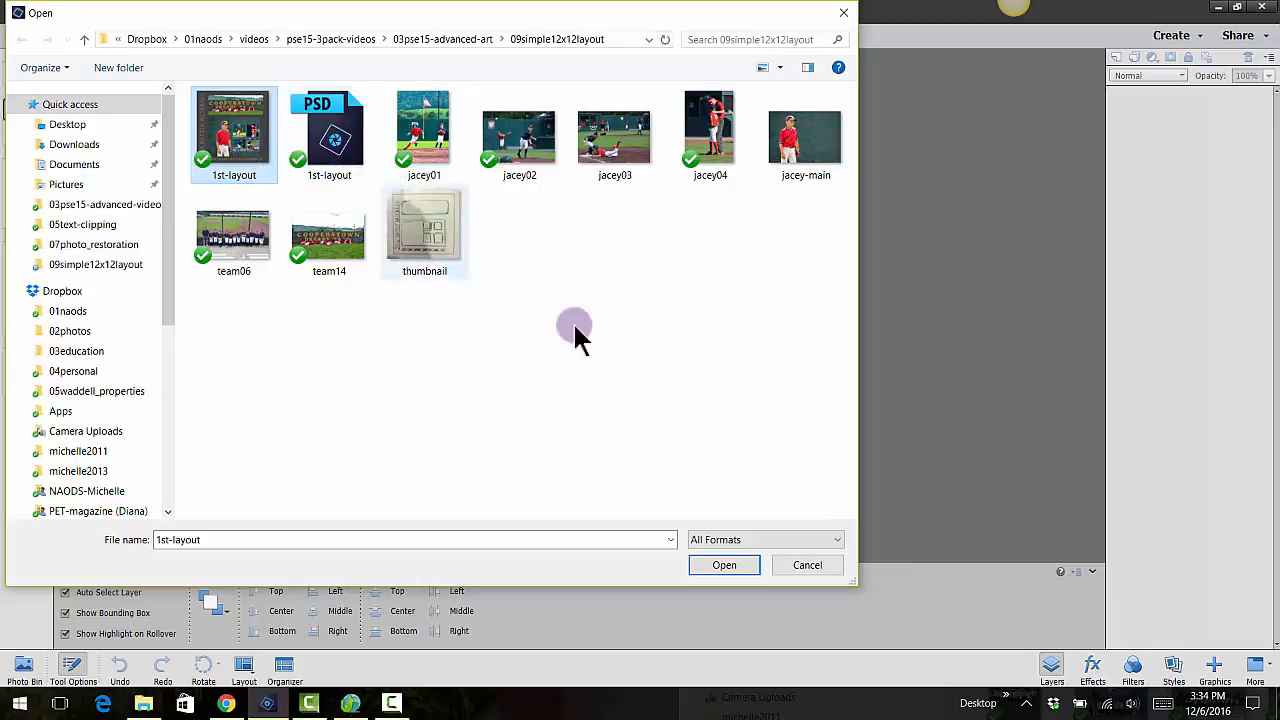
pyautogui.click(724, 565)
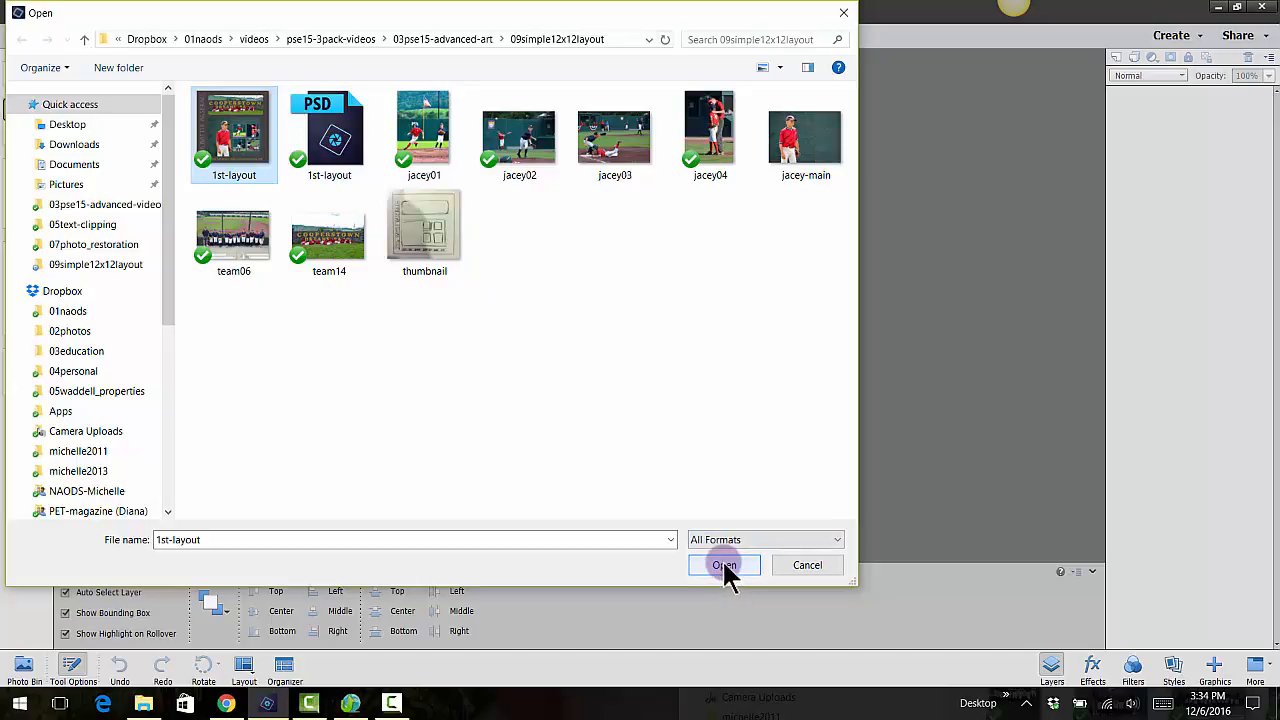
# Resize the JPEG layout to a document width of 8 inches with constrained proportions and resampling
pyautogui.click(103, 18)
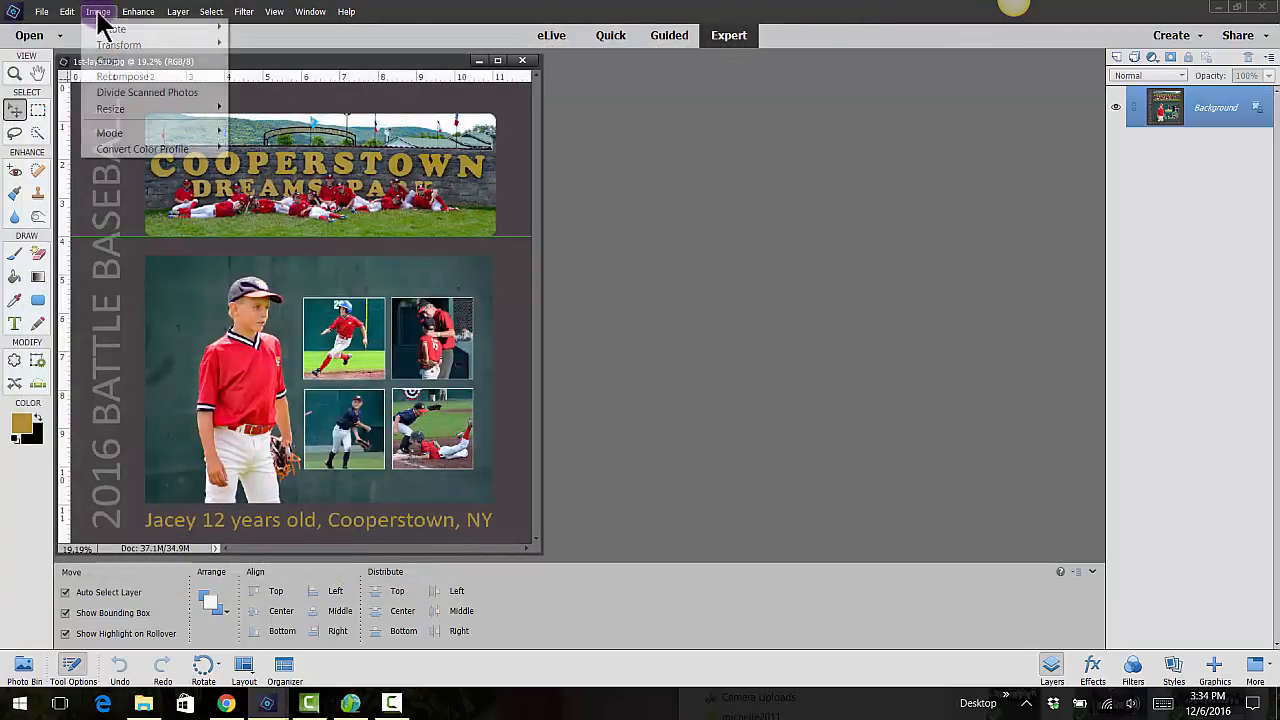
pyautogui.moveTo(128, 106)
pyautogui.click(250, 108)
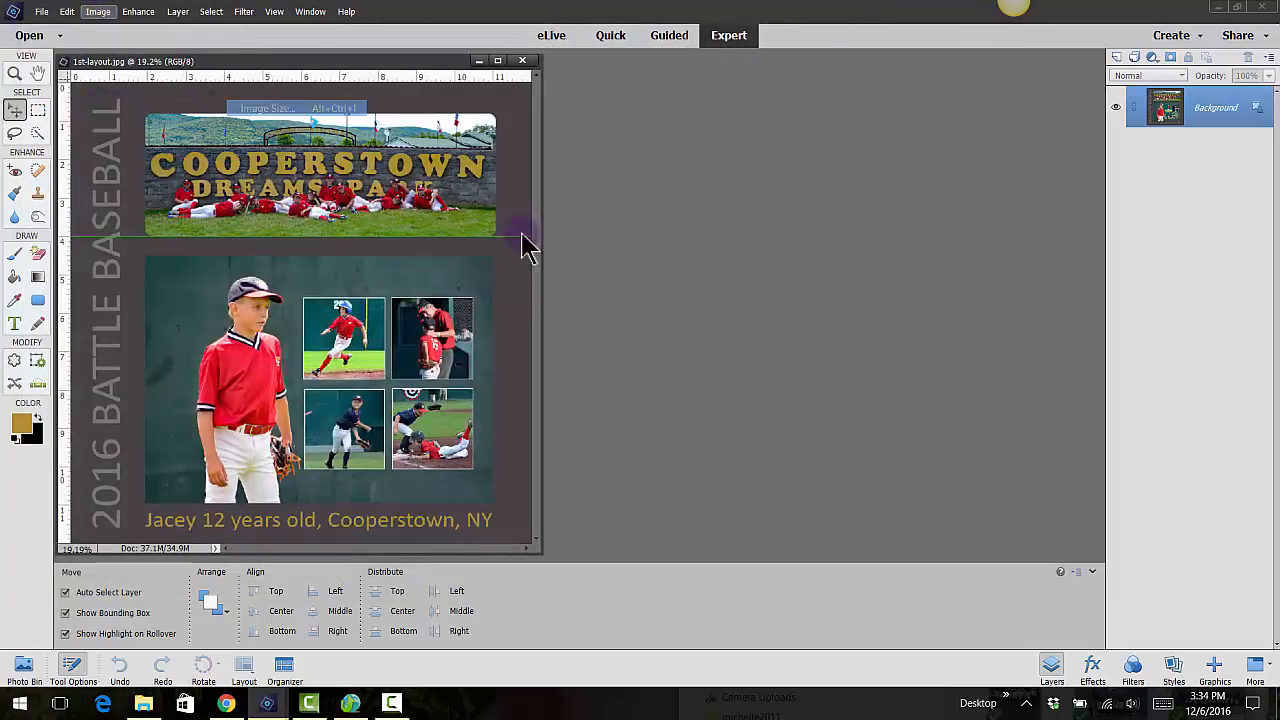
pyautogui.doubleClick(593, 285)
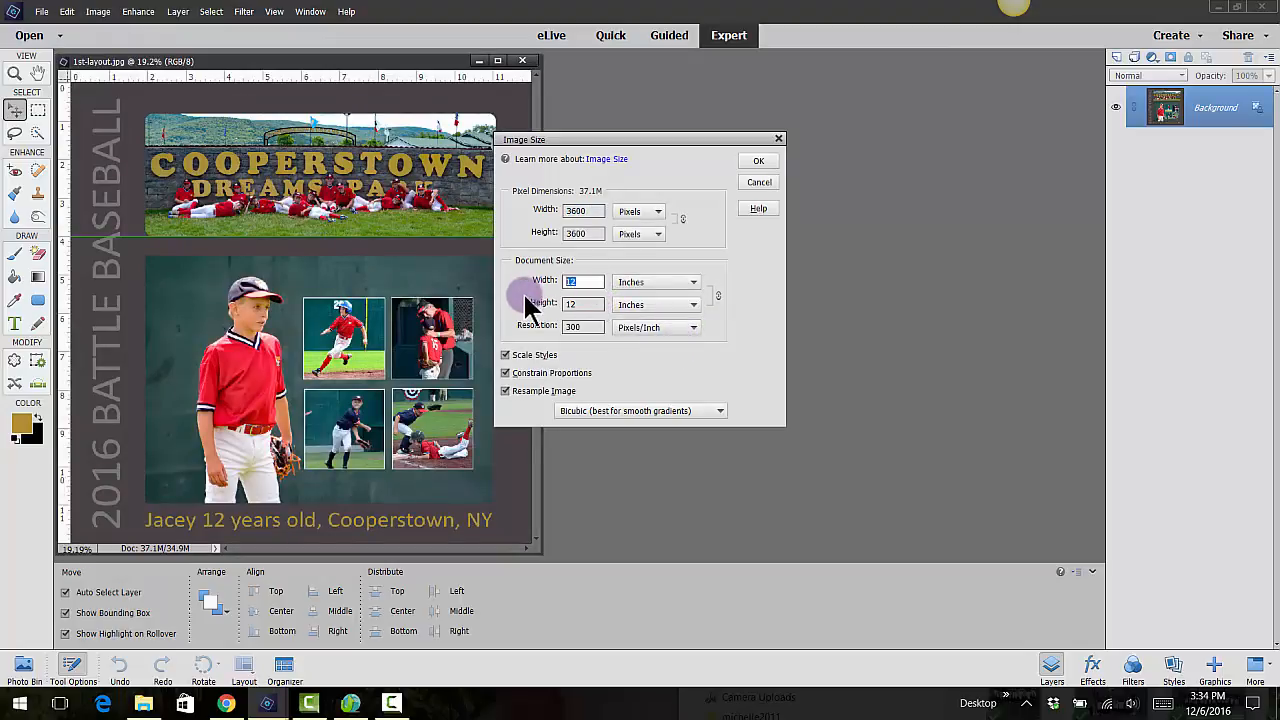
pyautogui.write('8')
pyautogui.click(752, 163)
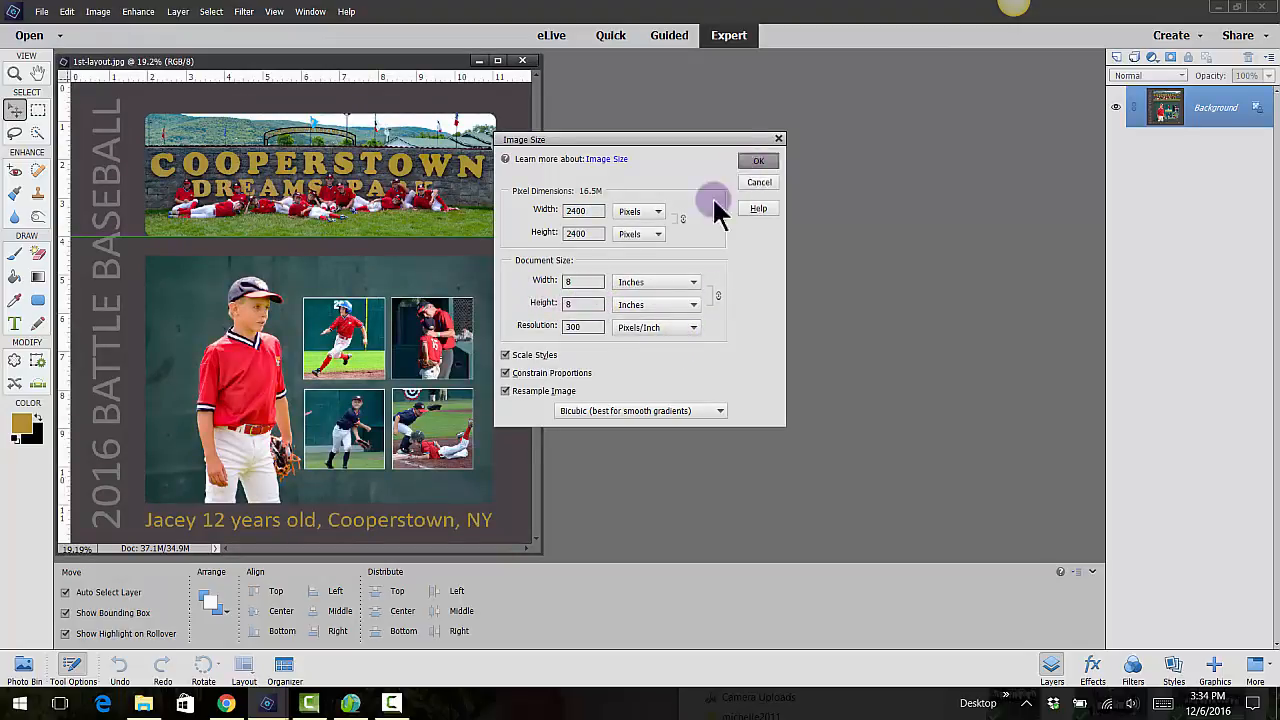
pyautogui.moveTo(386, 399); pyautogui.dragTo(735, 588)
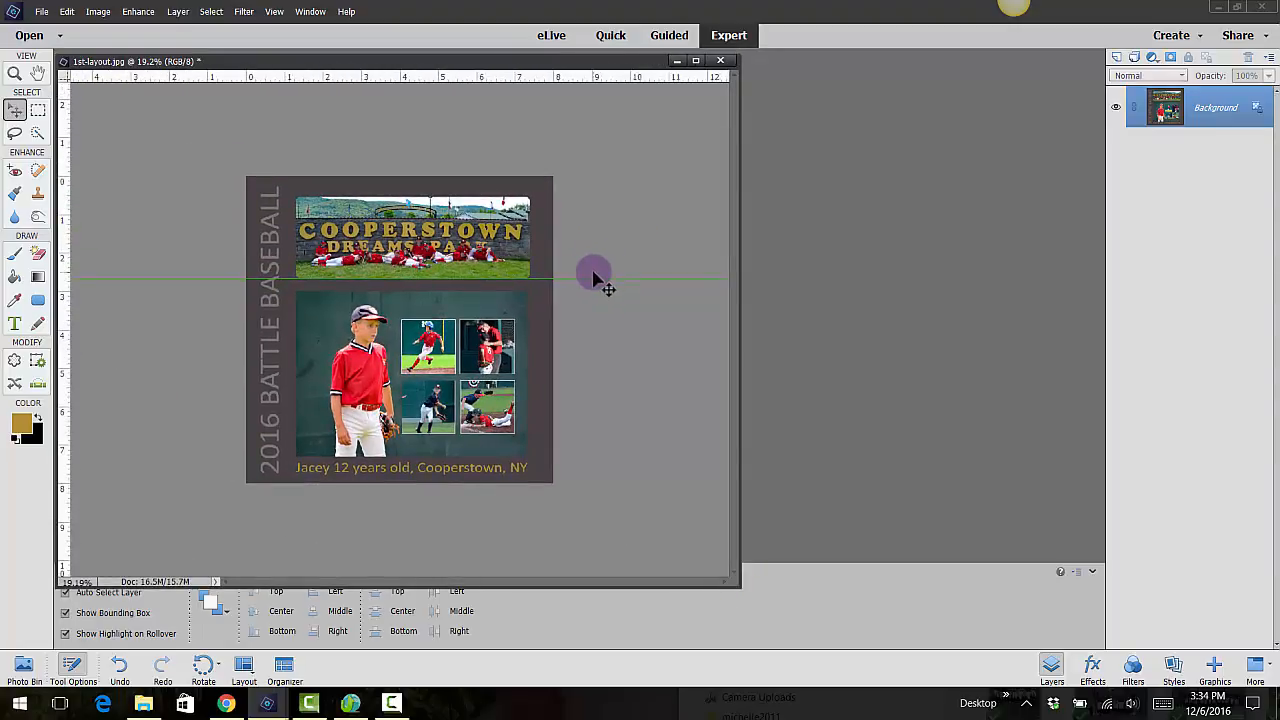